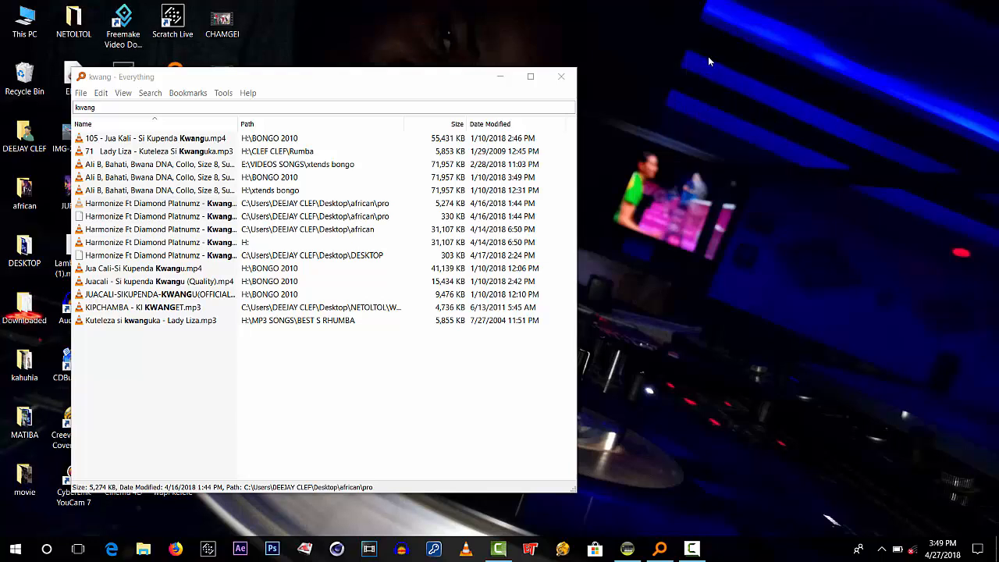
right_click(685, 47)
click(717, 82)
right_click(697, 57)
click(734, 97)
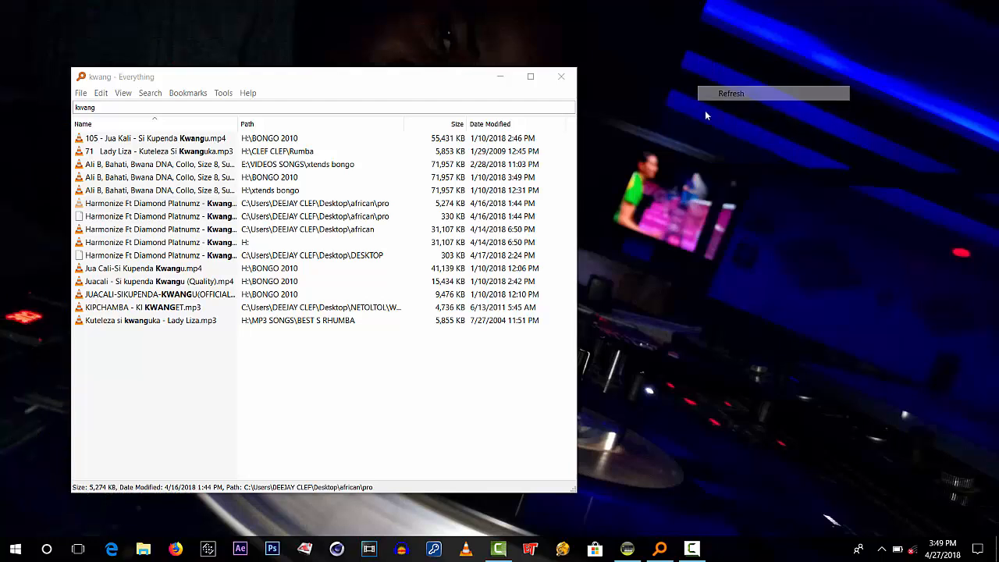
Switch to ACID Pro and add the Harmonize Ft Diamond Platnumz - Kwangwaru audio file from the Everything results as a new track
click(626, 548)
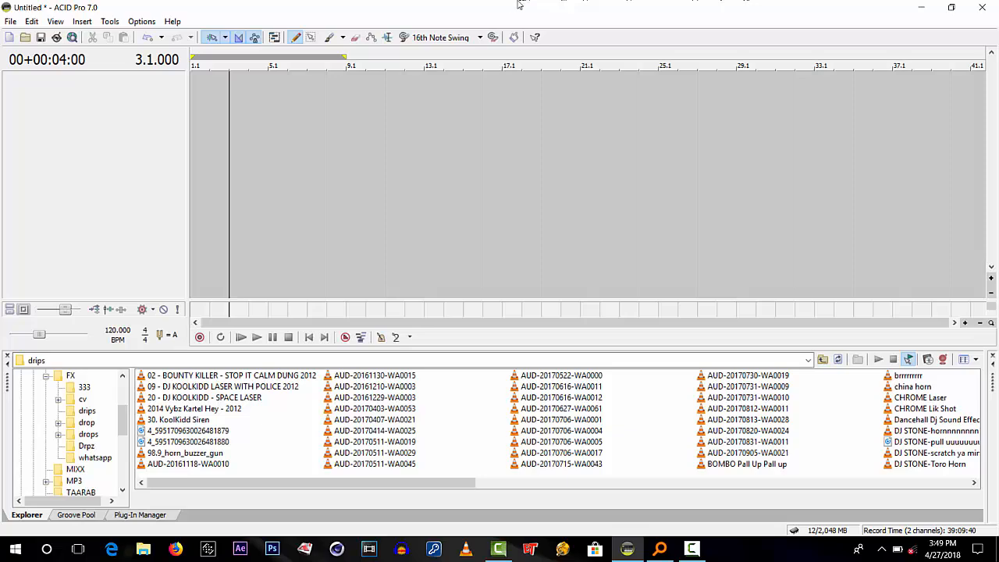
drag(465, 9, 533, 23)
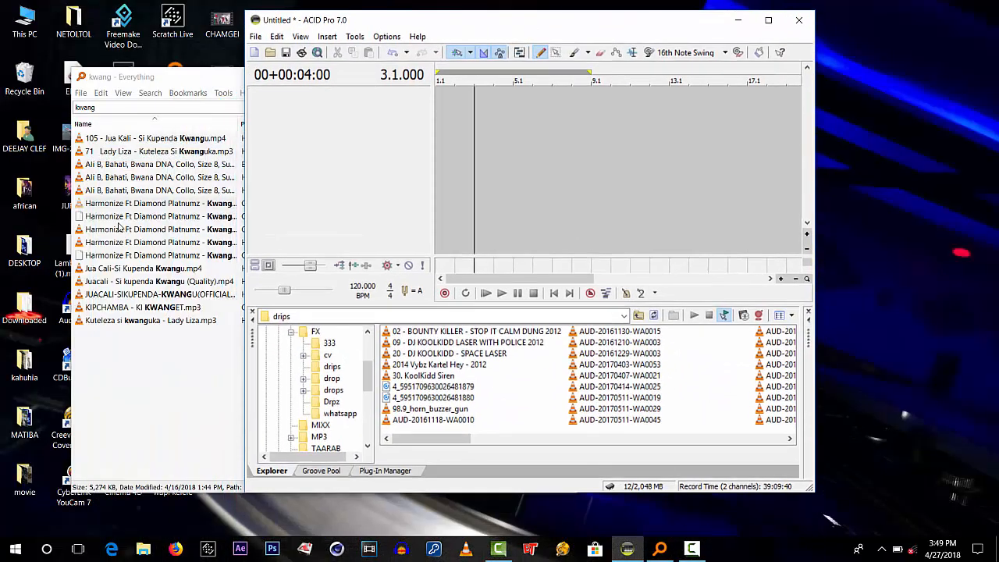
drag(104, 207, 469, 118)
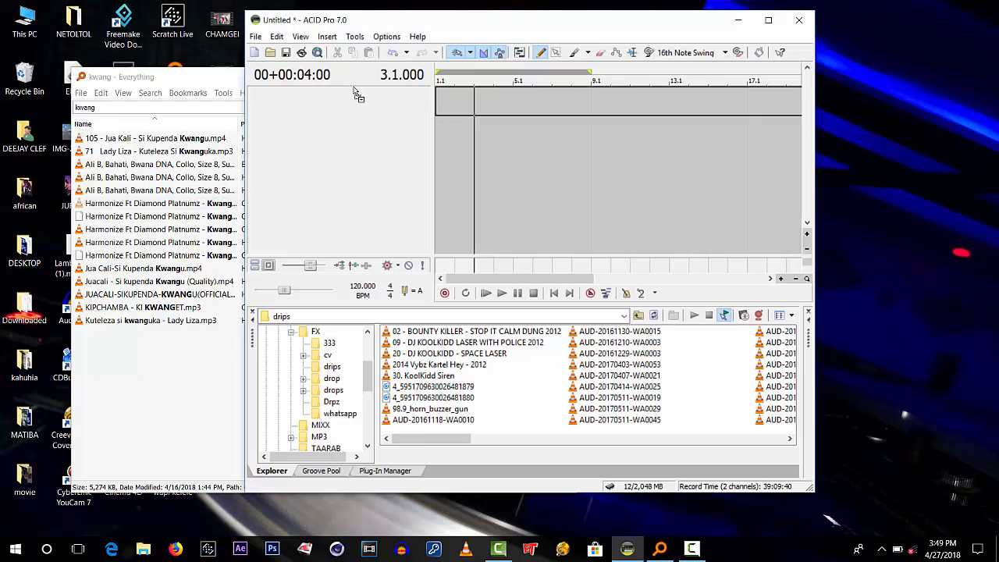
double_click(620, 21)
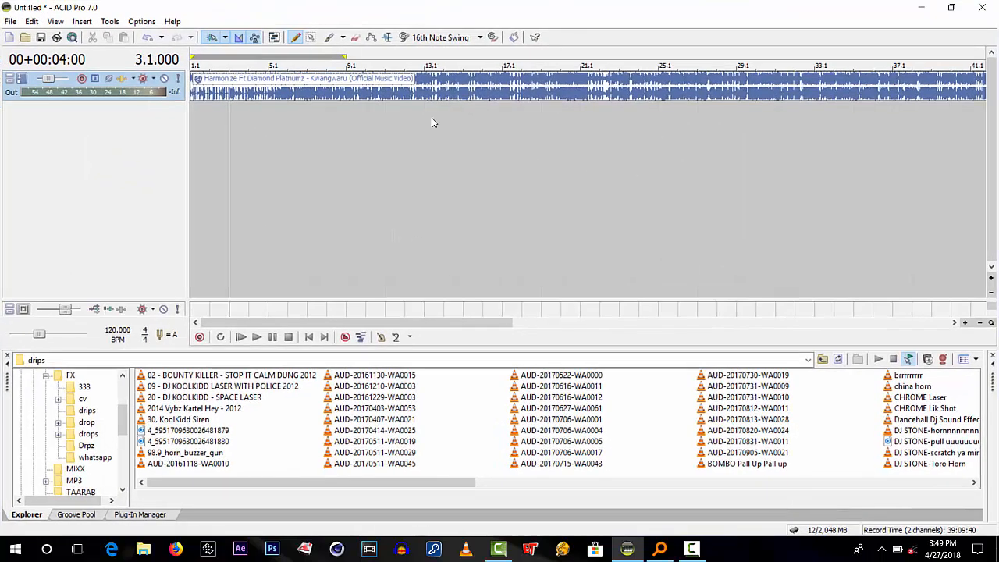
Return to the start of the timeline and briefly play the imported song
click(309, 336)
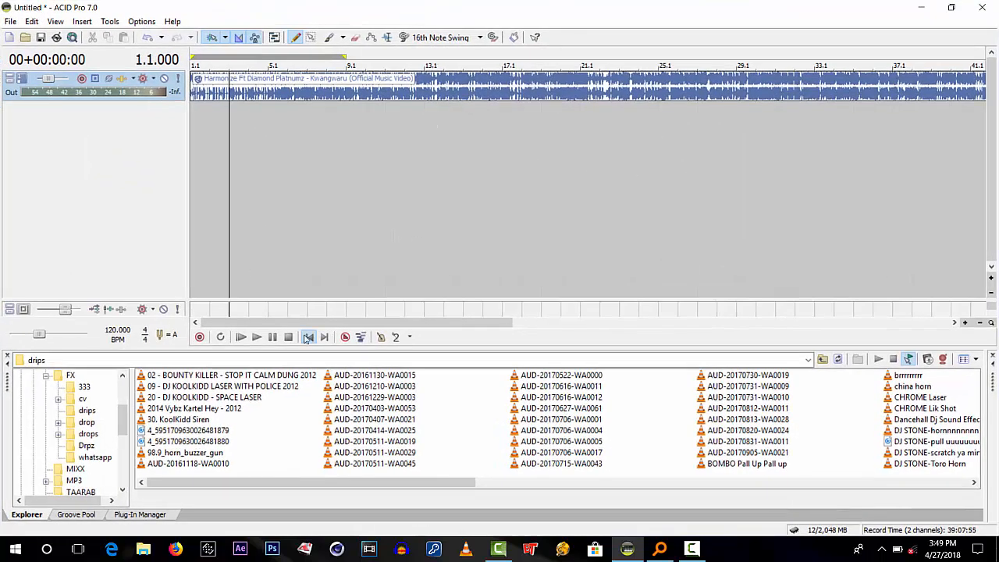
key(space)
key(space)
Start the Beatmapper Wizard from the song's clip stretch properties and align the downbeat marker with the onset of the first beat
right_click(259, 83)
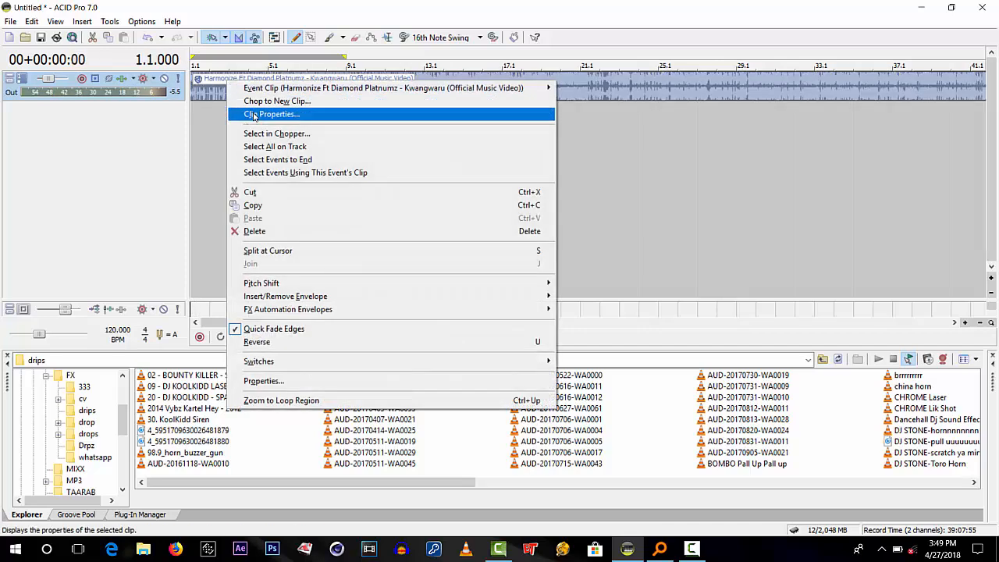
click(254, 115)
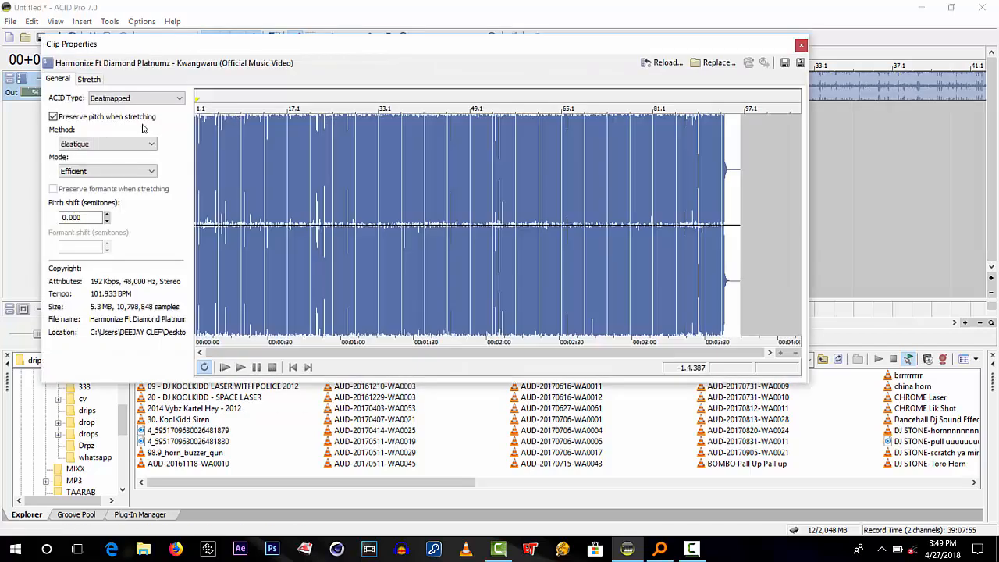
click(88, 80)
click(143, 326)
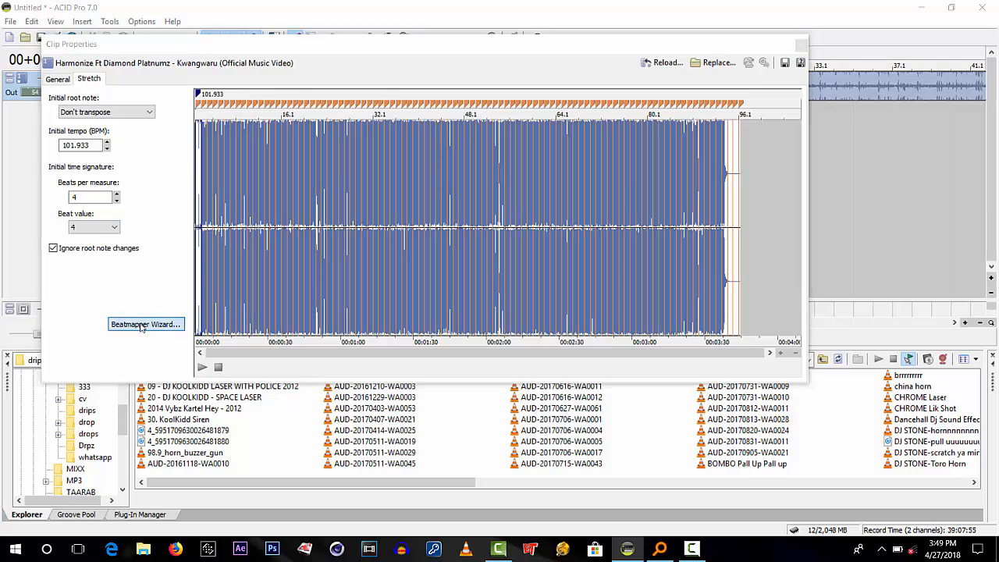
drag(412, 180, 391, 187)
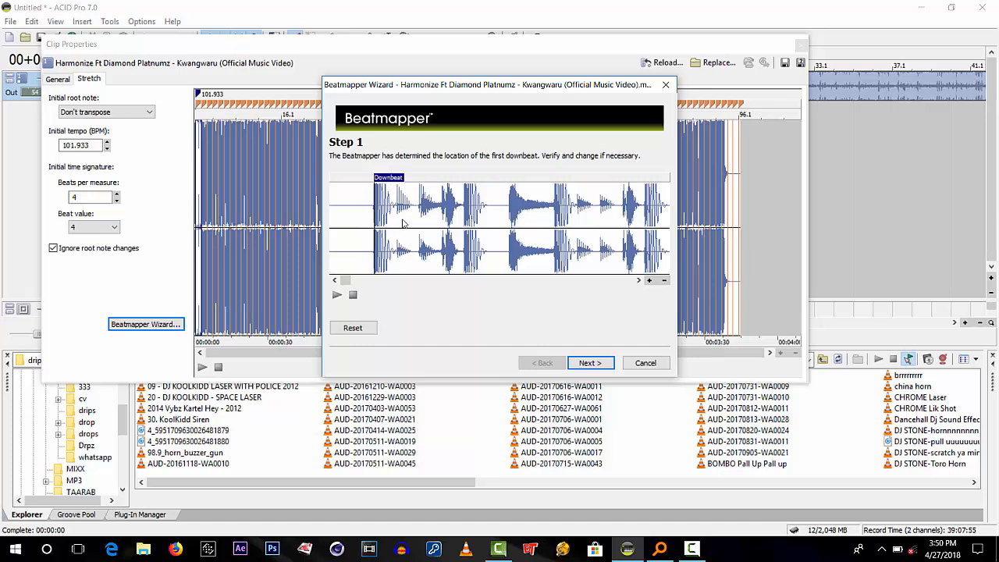
scroll(402, 219, up, 4)
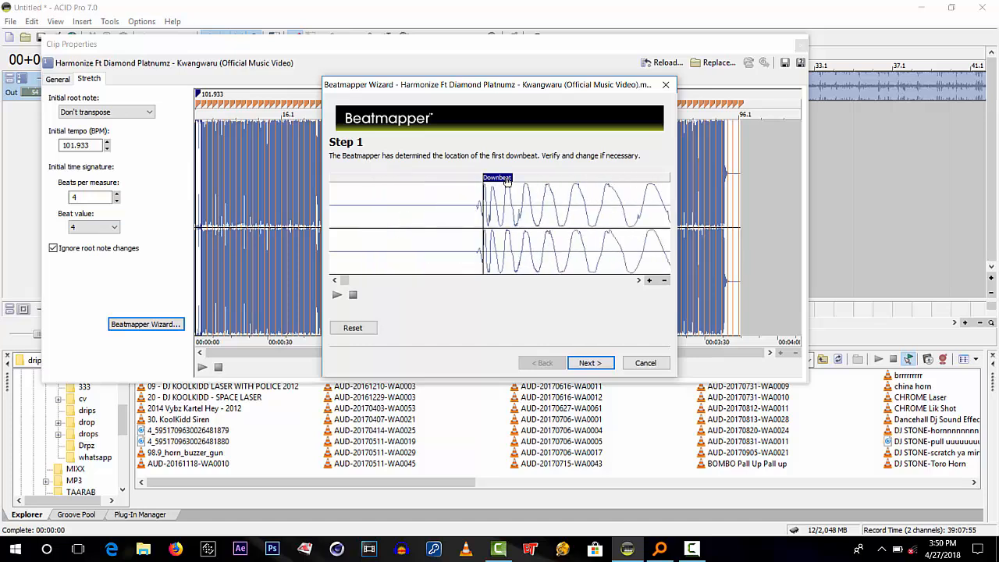
mouse_move(507, 180)
mouse_down()
mouse_move(491, 180)
mouse_move(505, 183)
mouse_up()
scroll(508, 200, down, 3)
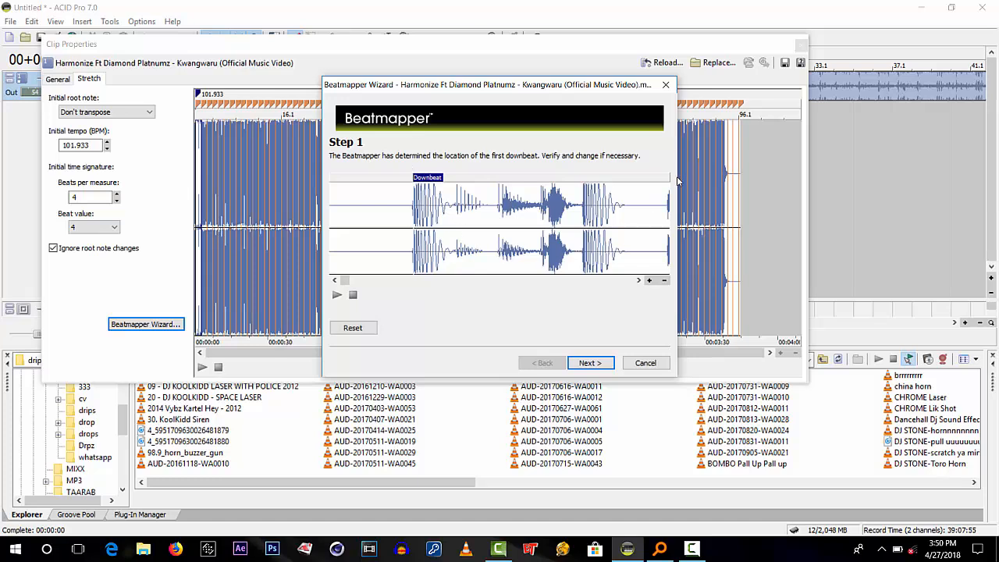
Complete the Beatmapper Wizard with its estimated measure length, close the clip properties and play the song back
click(591, 364)
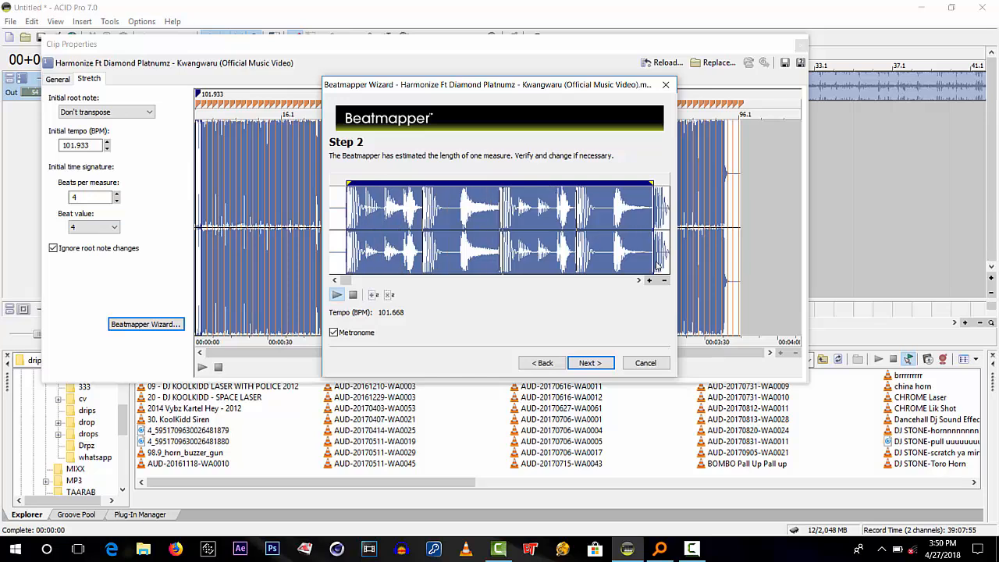
click(607, 366)
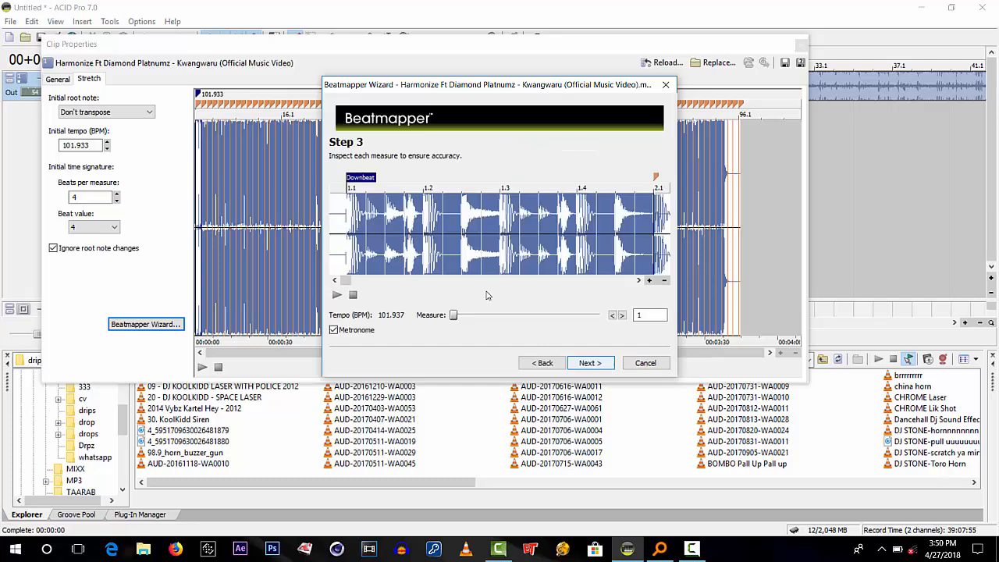
click(590, 362)
click(598, 363)
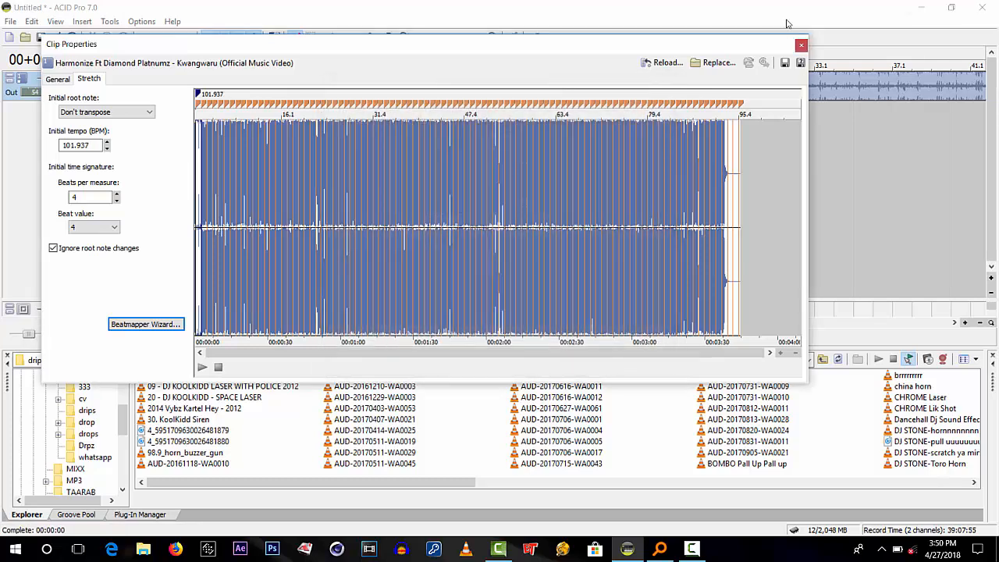
click(799, 48)
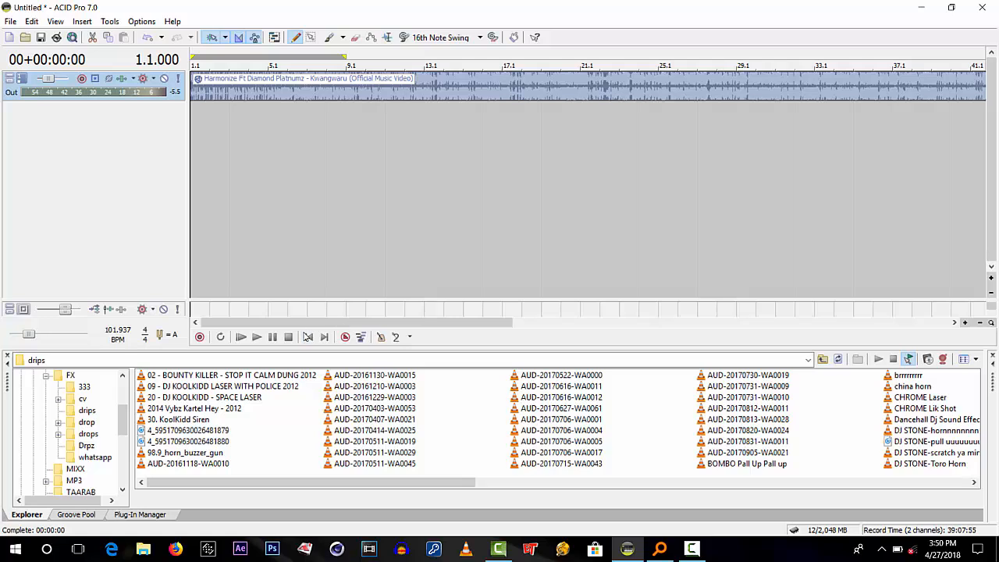
key(space)
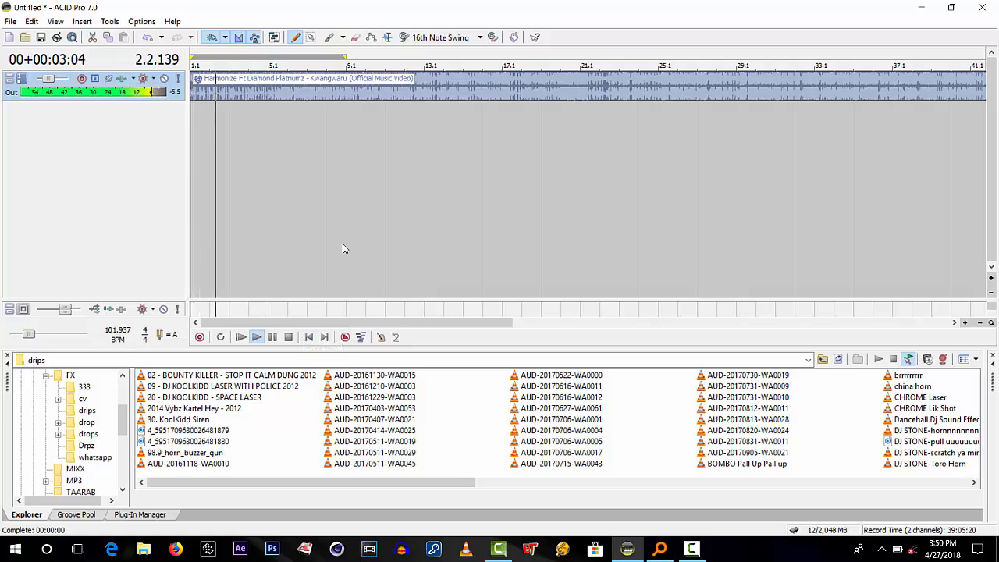
key(space)
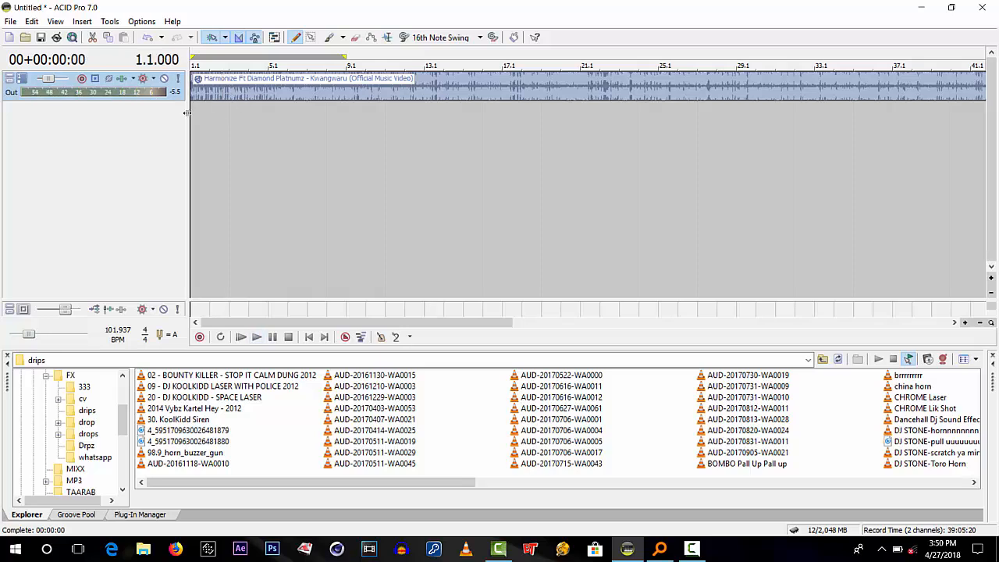
Move the song event along its track to start at 1.4.000 and place the cursor there
scroll(200, 108, up, 5)
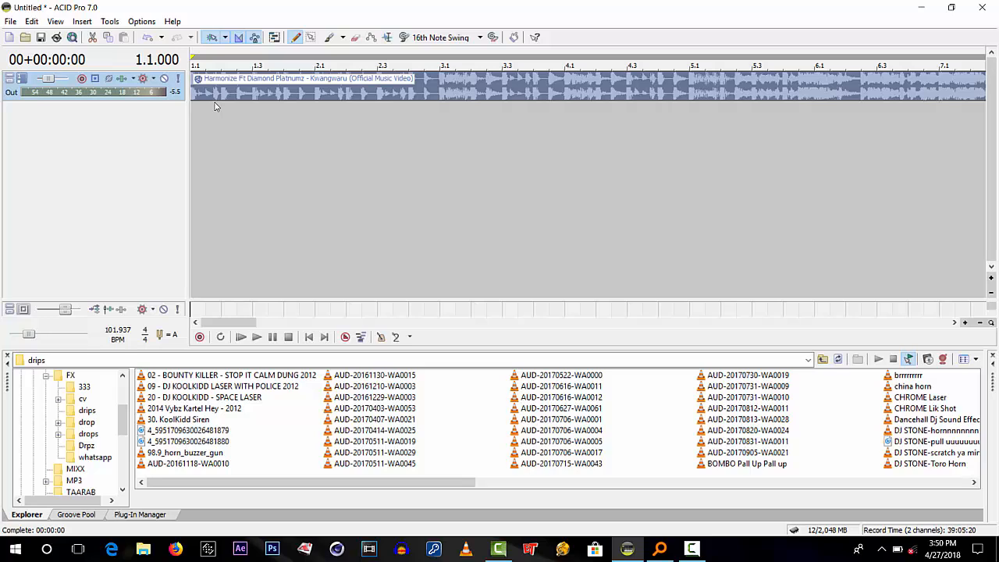
scroll(216, 106, up, 1)
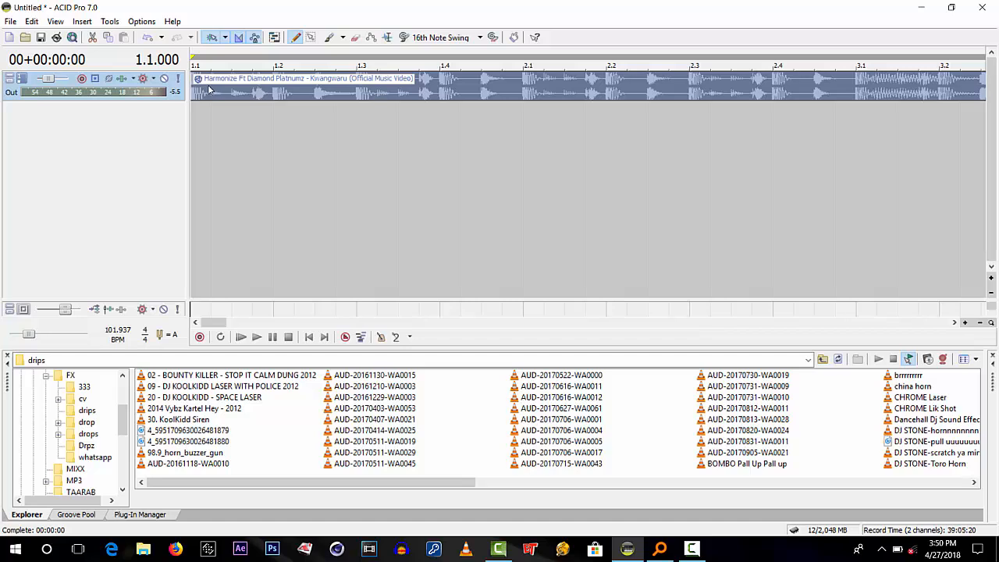
drag(209, 90, 449, 86)
click(437, 81)
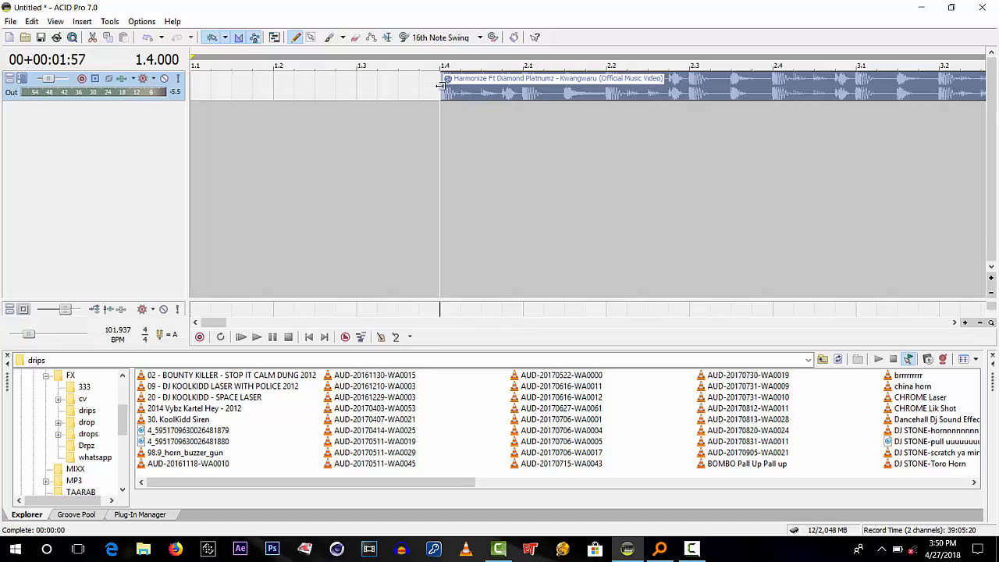
Split the song event at 1.4.096, just after its first kick
scroll(440, 84, up, 1)
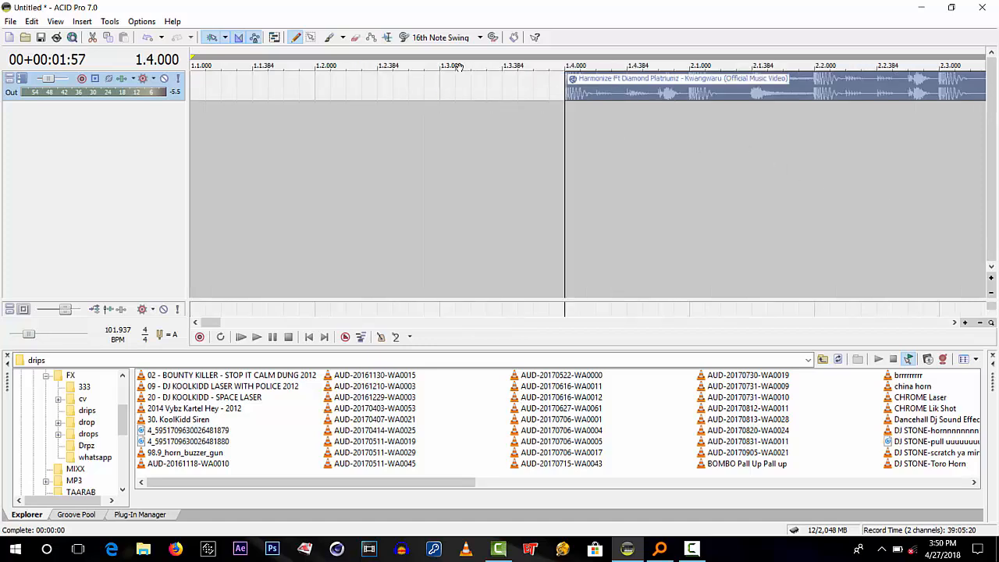
scroll(575, 94, up, 1)
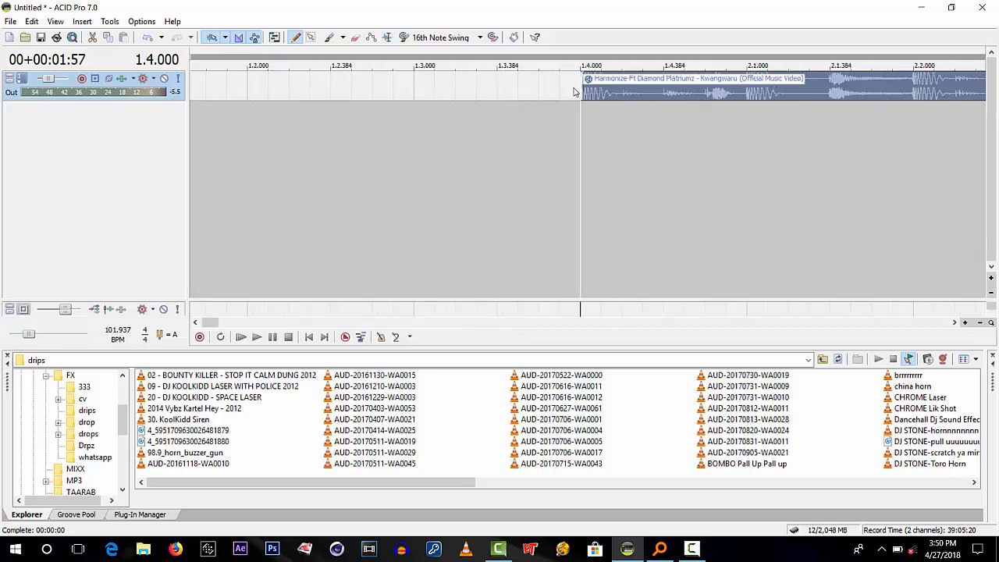
click(602, 87)
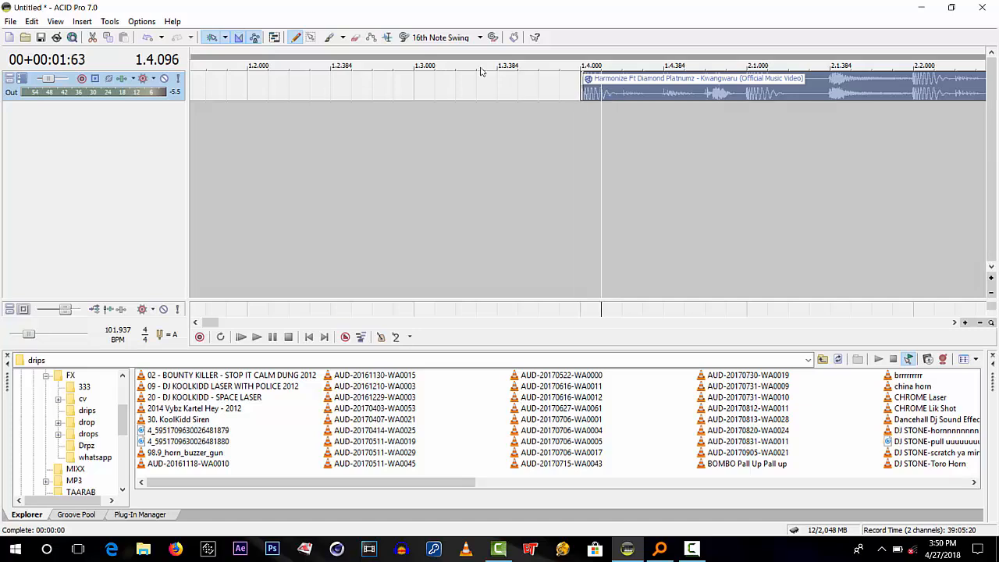
key(s)
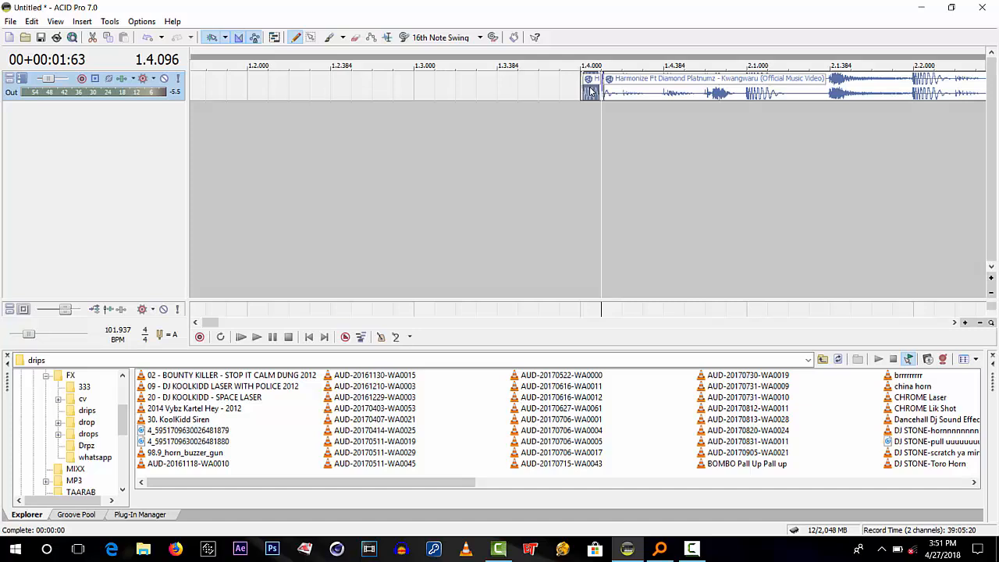
Copy the short kick slice at 1.4.000 and paste it at the start of the track, 1.1.000
click(590, 92)
scroll(234, 94, down, 5)
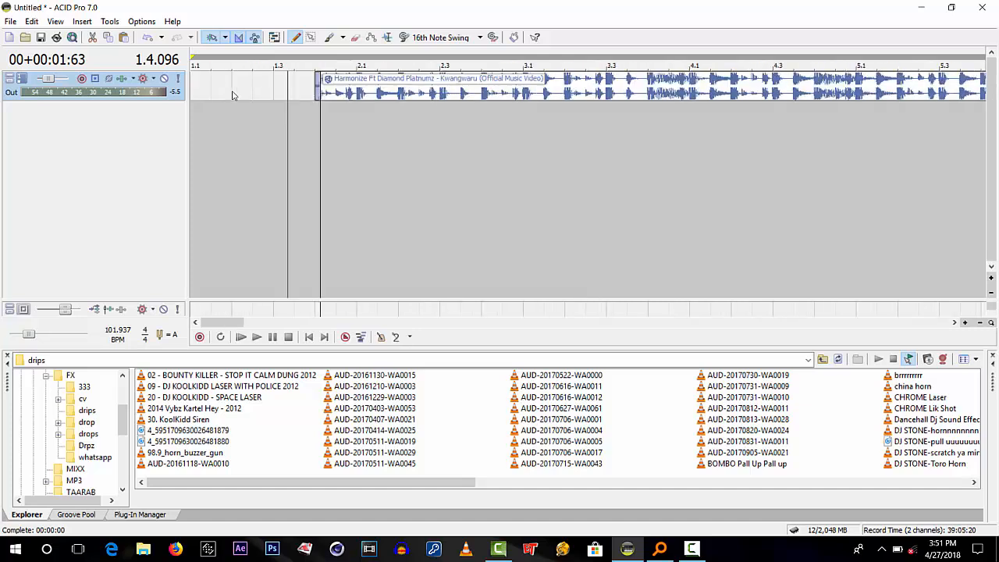
click(307, 339)
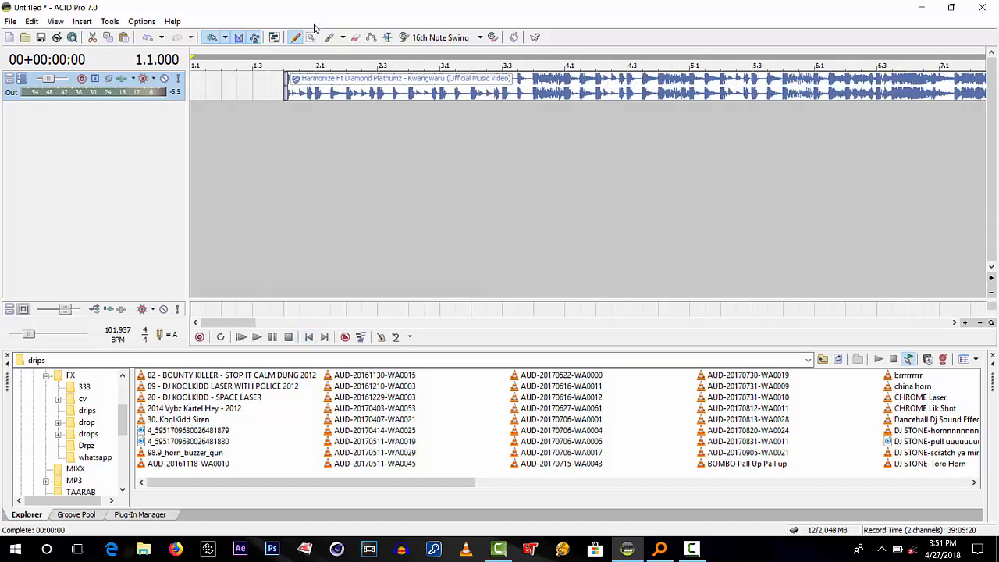
right_click(195, 75)
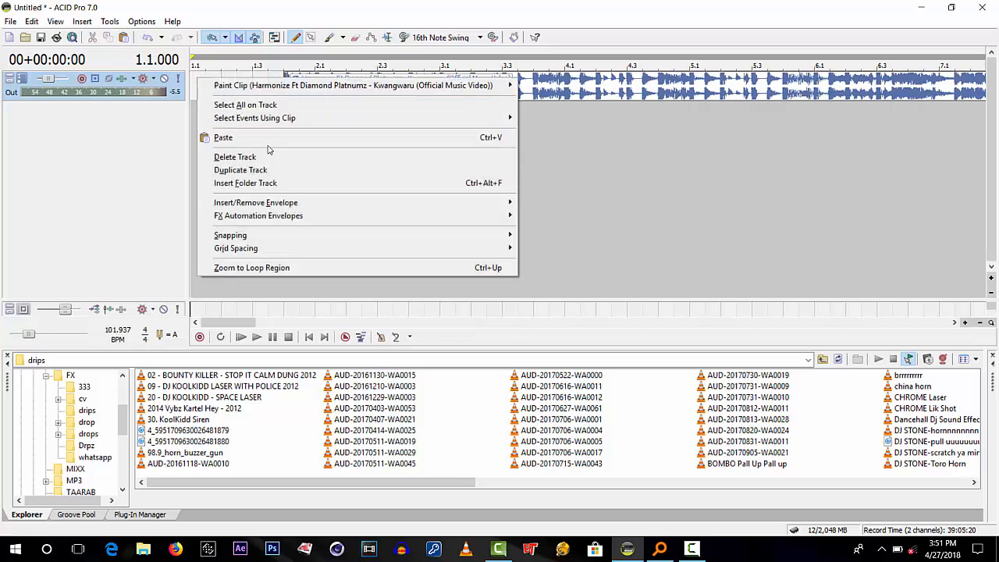
click(248, 138)
click(310, 336)
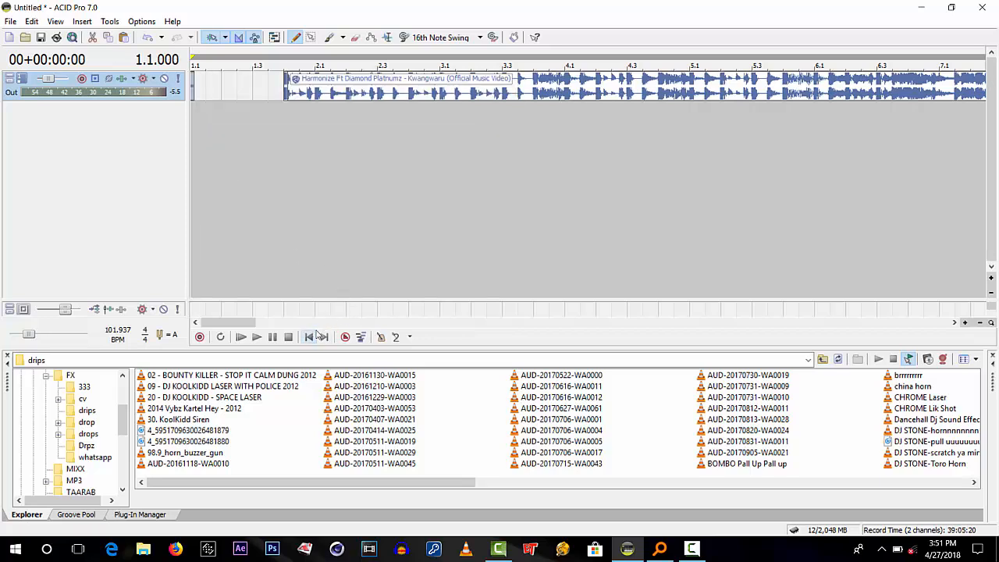
Trim the end of the pasted kick slice back to 1.1.048 and play it
scroll(295, 151, up, 10)
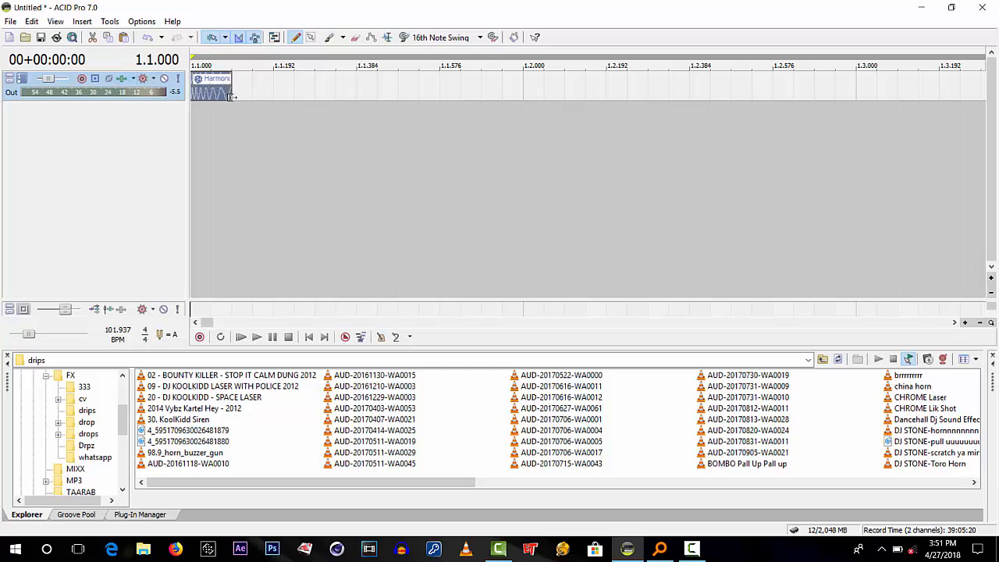
drag(231, 92, 210, 92)
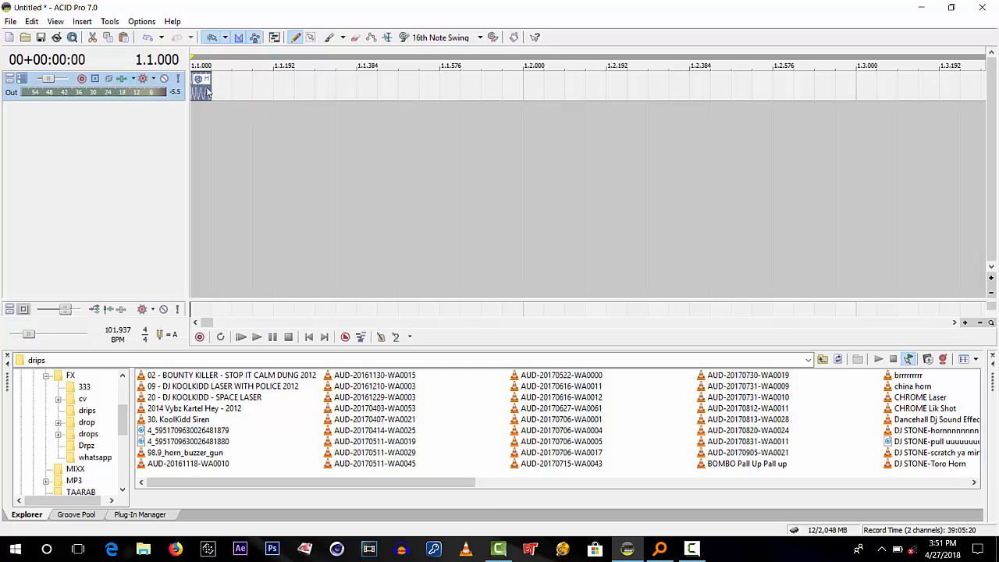
scroll(205, 88, up, 1)
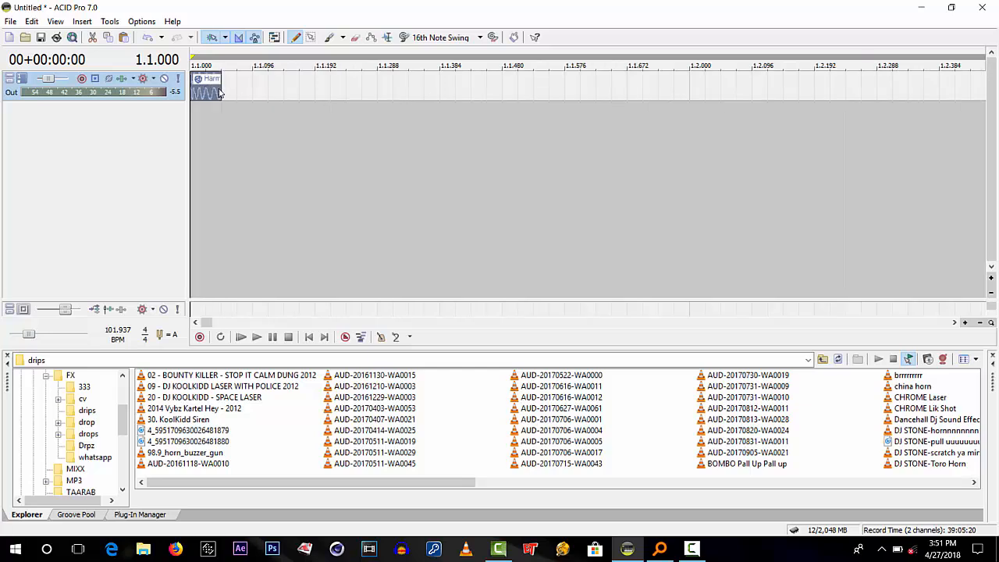
key(space)
key(space)
key(space)
key(space)
Halve the kick slice again and place copies of it at 1.1.048 and 1.1.096, checking the sequence by playback
drag(211, 87, 265, 92)
key(space)
key(space)
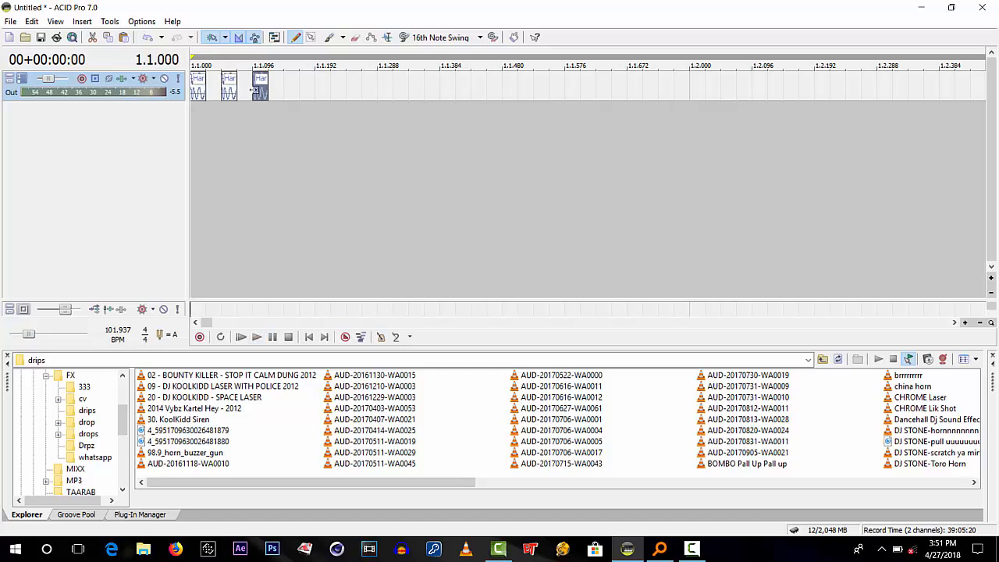
key(space)
key(space)
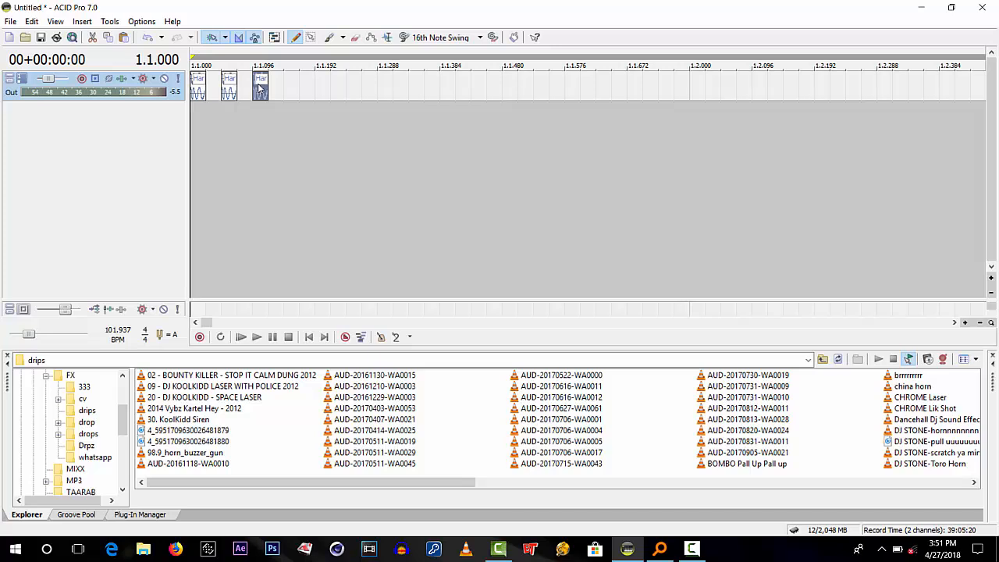
Delete the kick copies at 1.1.096 and 1.1.048 and extend the remaining first slice to end at 1.1.048
key(Delete)
click(228, 86)
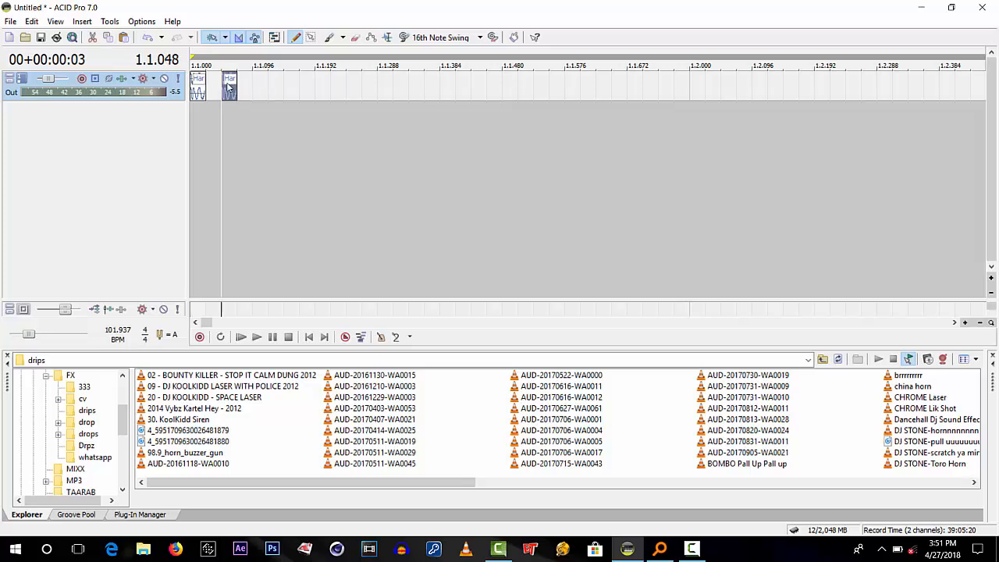
key(Delete)
scroll(212, 85, down, 2)
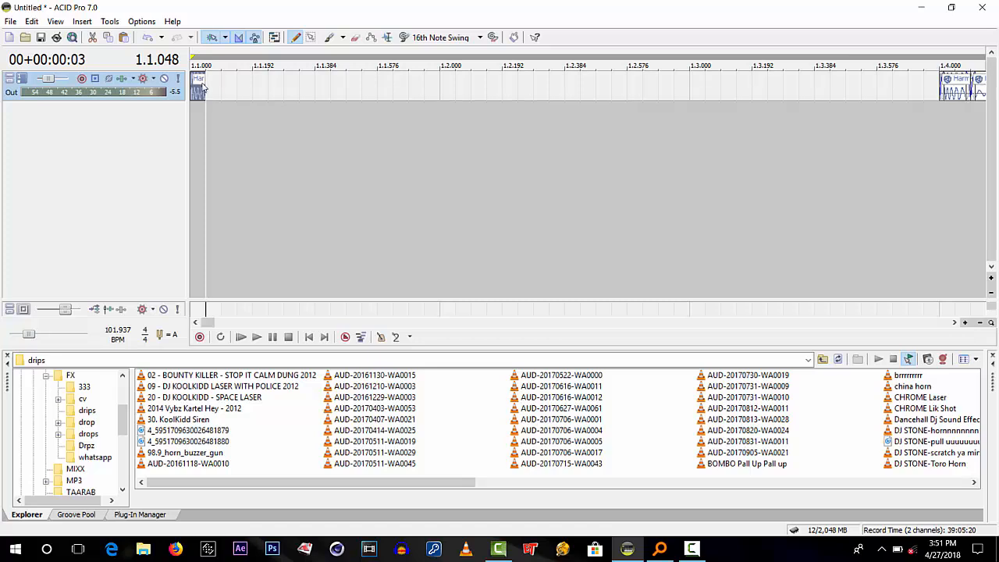
Place copies of the kick slice at 1.1.096 and 1.1.192 and play the sequence from the start
drag(199, 89, 264, 89)
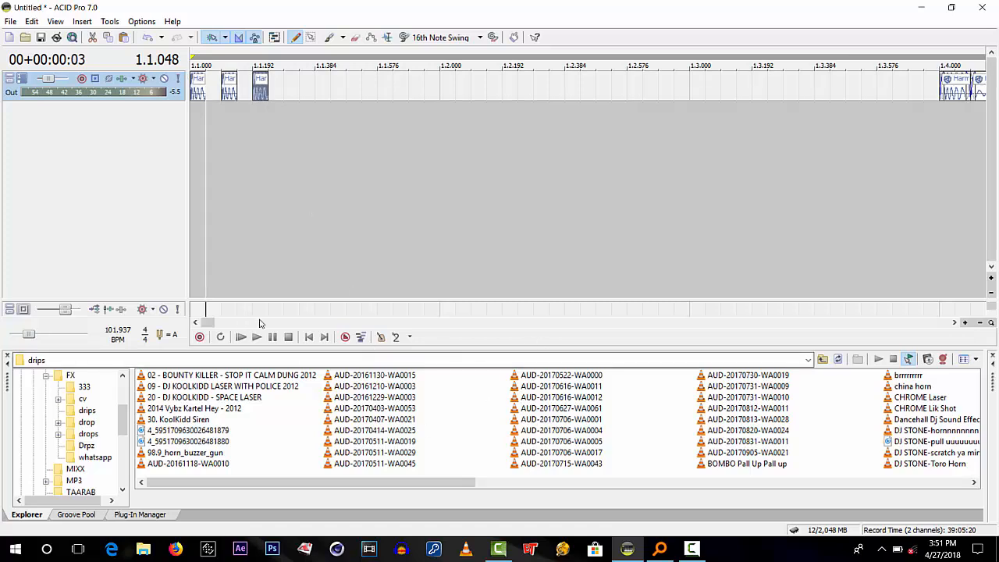
click(309, 338)
key(space)
key(space)
key(space)
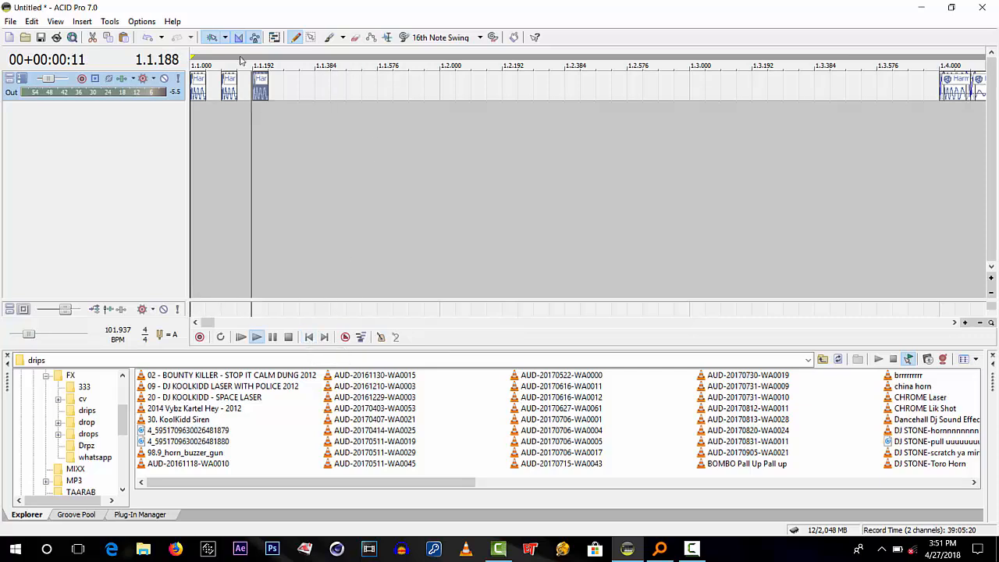
key(space)
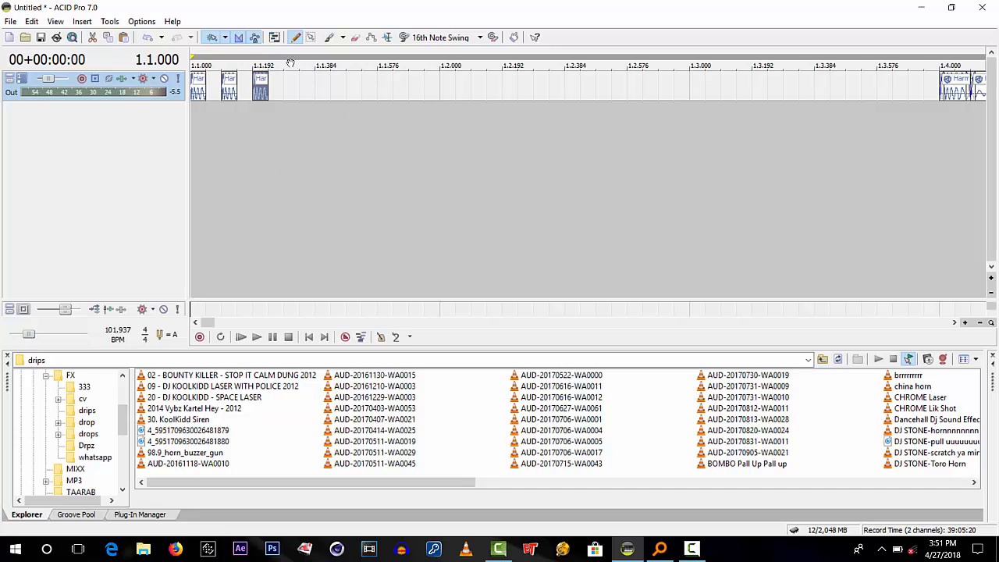
Paste further copies of the kick slice at 1.1.384 and 1.1.576
click(253, 87)
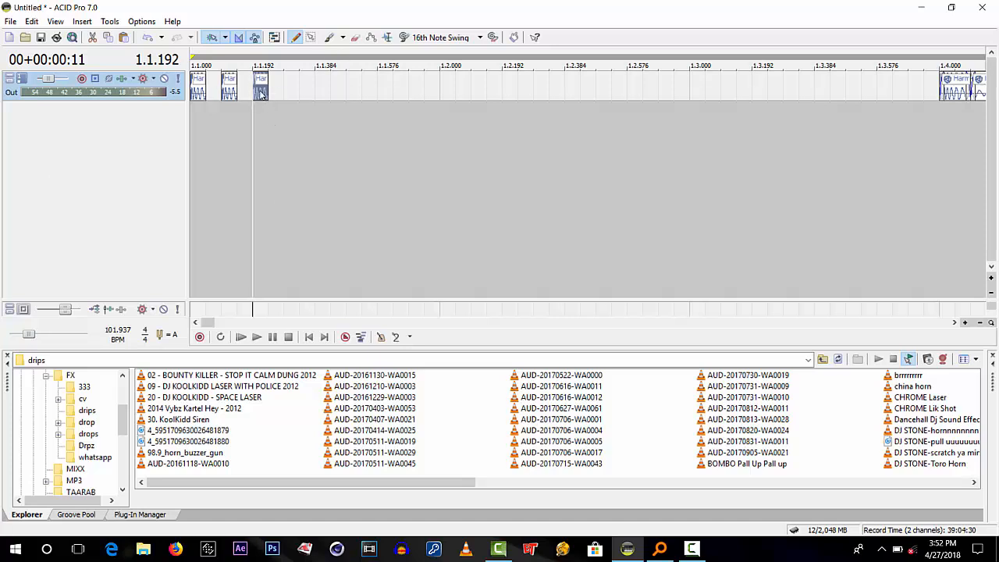
click(330, 91)
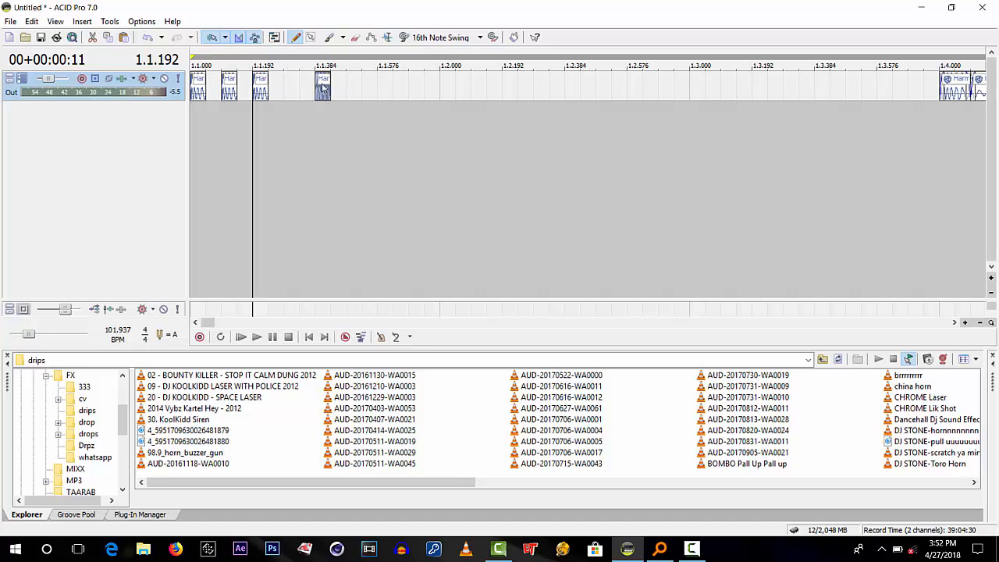
click(384, 89)
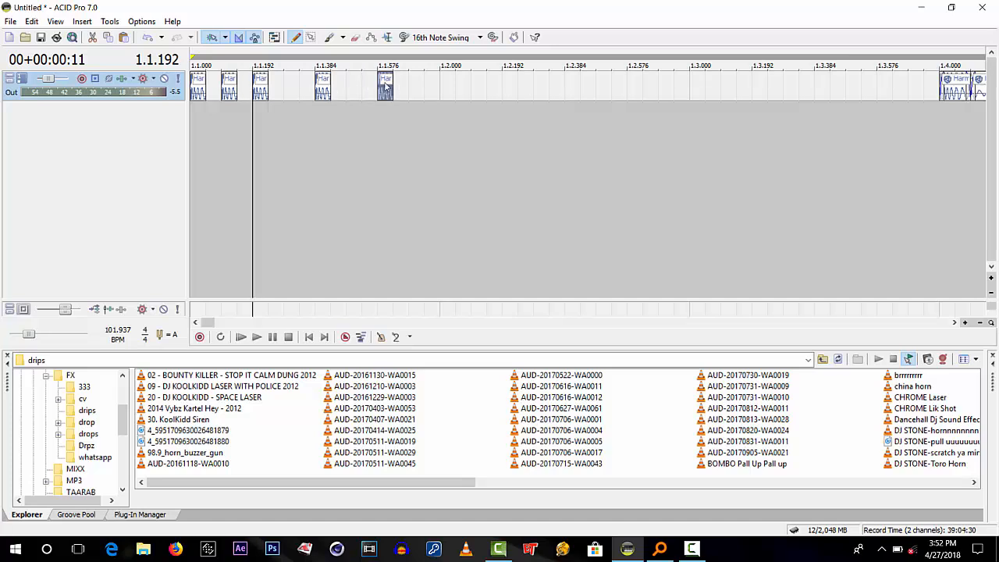
Place another copy at 1.2.000, extend it to about 1.3.240 and play the sequence from the start
click(448, 87)
drag(453, 84, 763, 170)
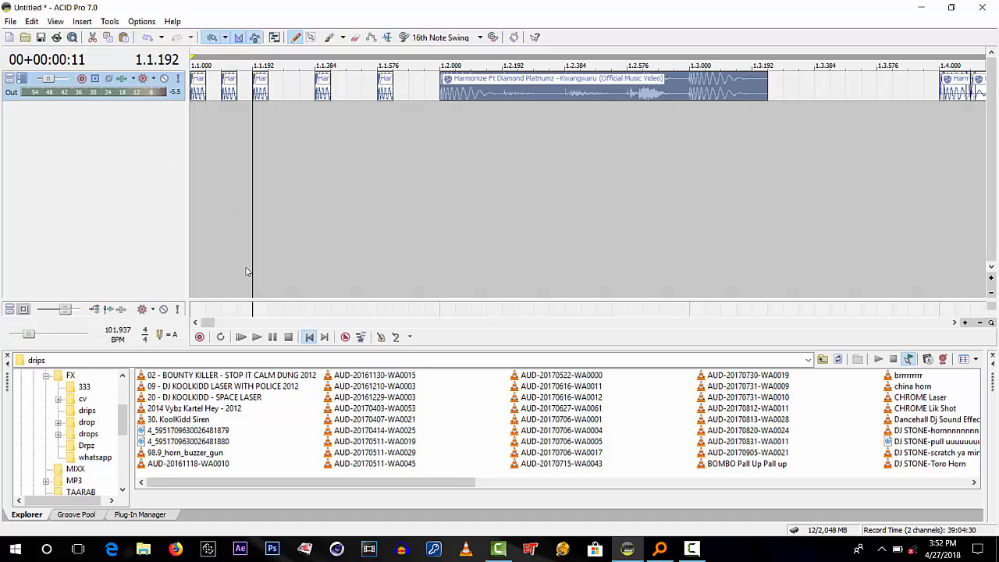
key(space)
click(309, 337)
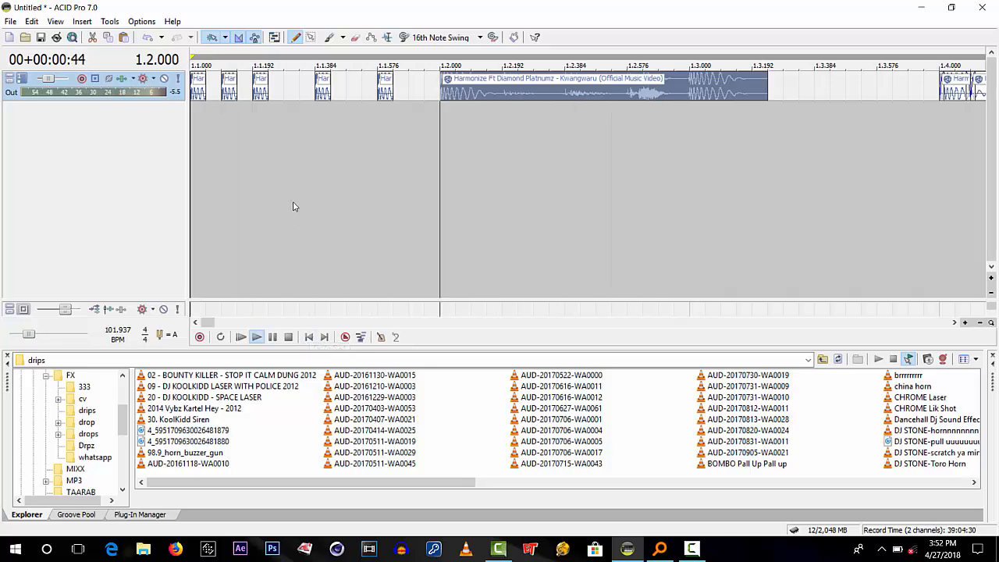
key(space)
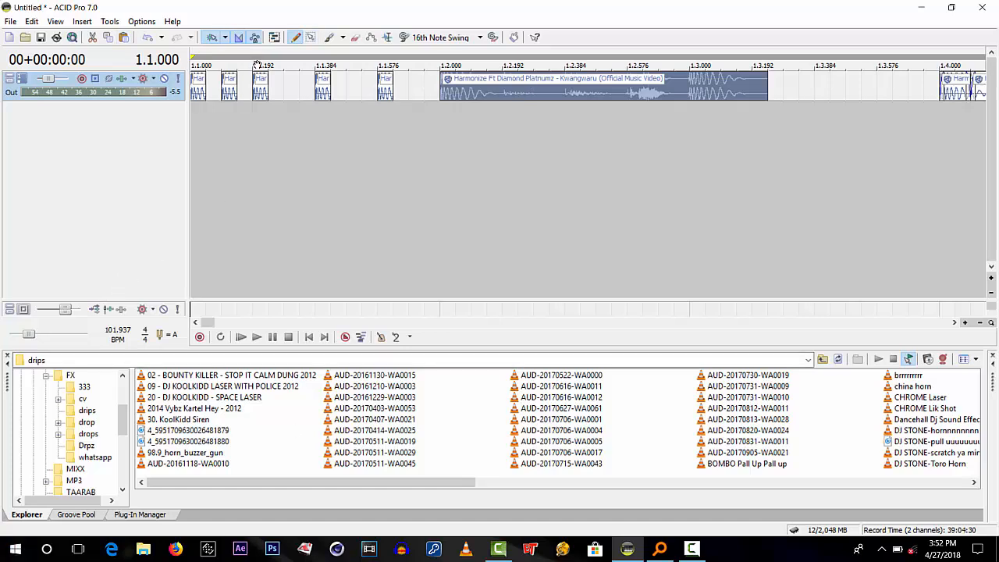
Replay the kick intro from the start of the track several times to check its rhythm
click(198, 88)
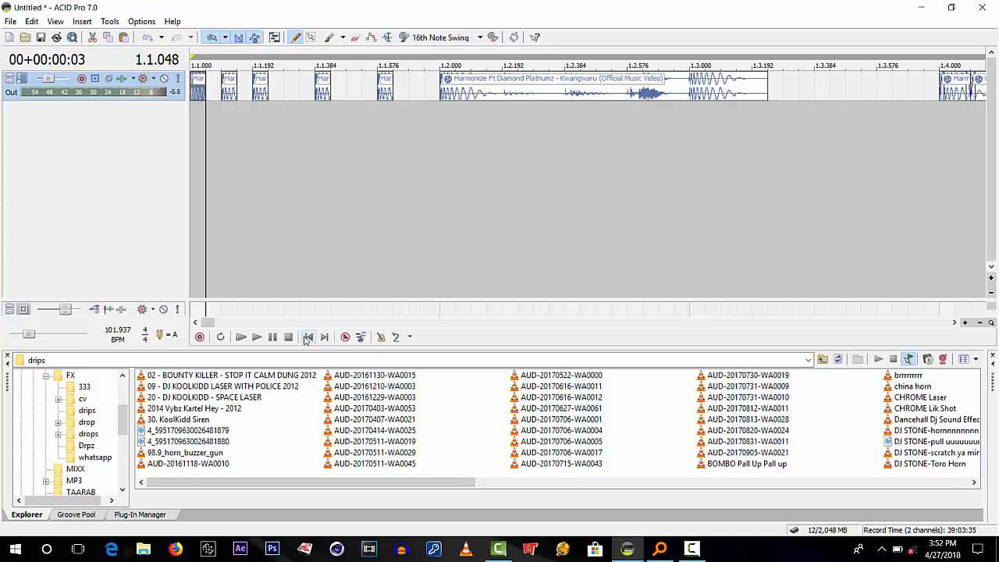
click(307, 338)
key(space)
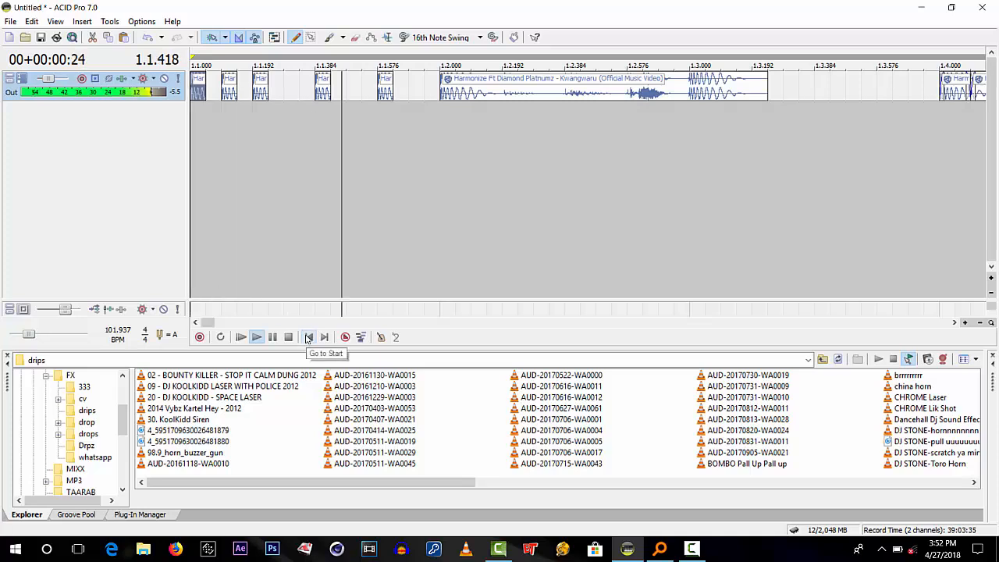
click(308, 337)
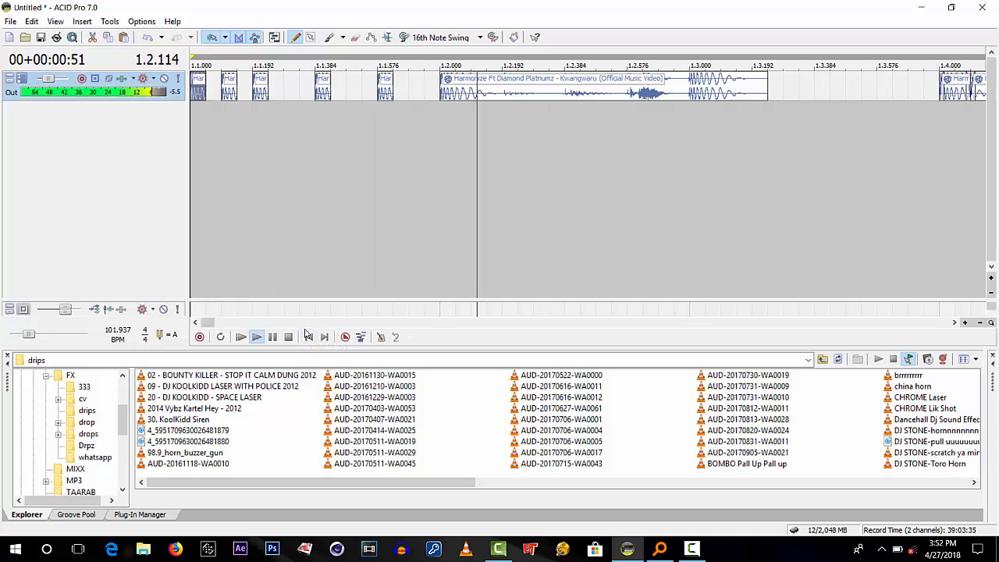
key(space)
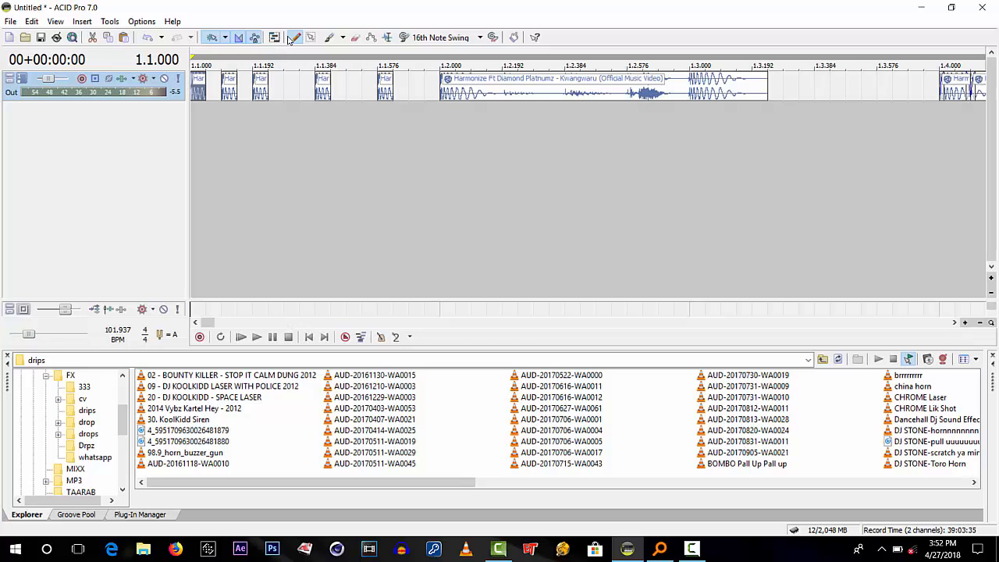
key(space)
key(space)
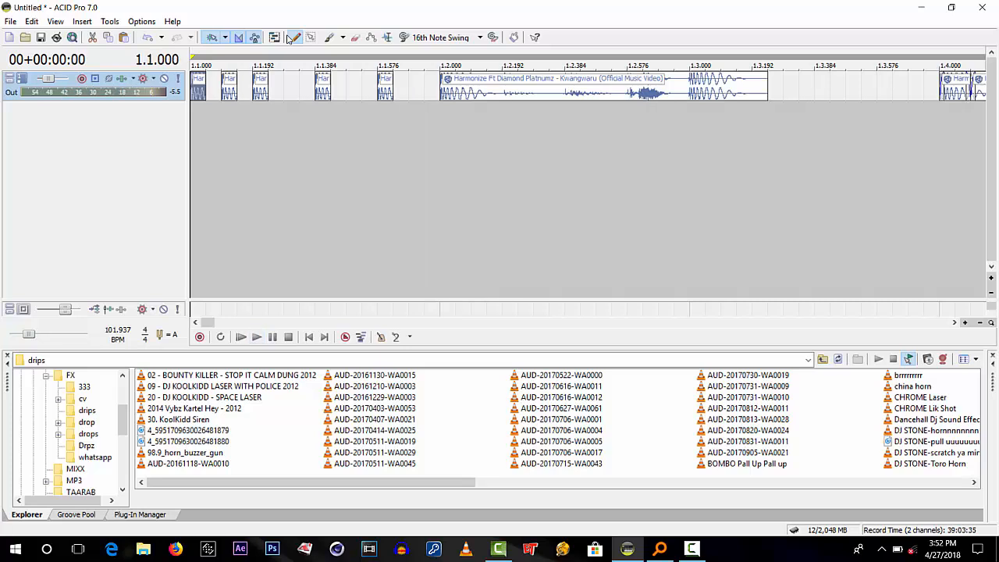
key(space)
key(space)
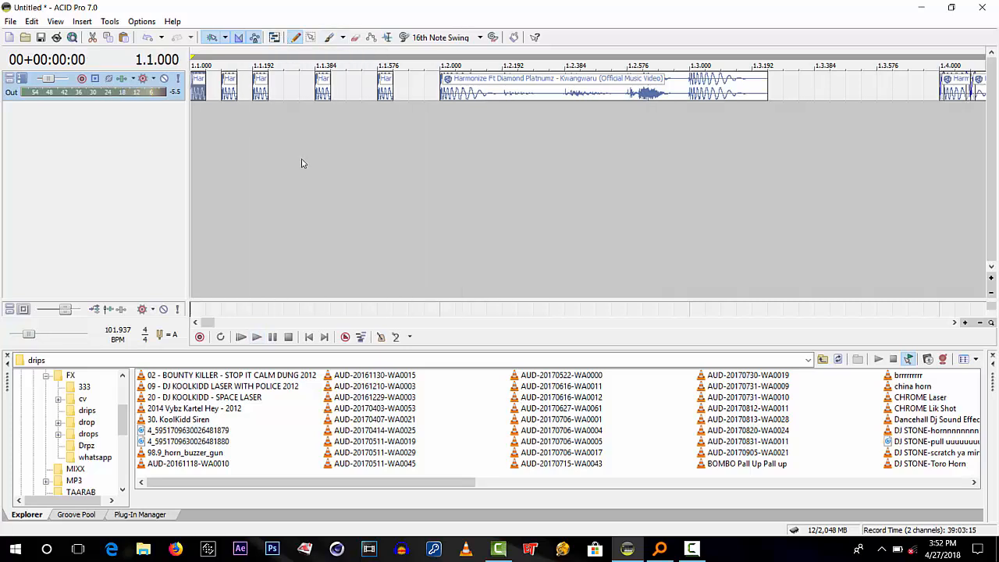
Delete the leftover song event and the original short kick slice from 1.4.000 onward
scroll(487, 129, down, 3)
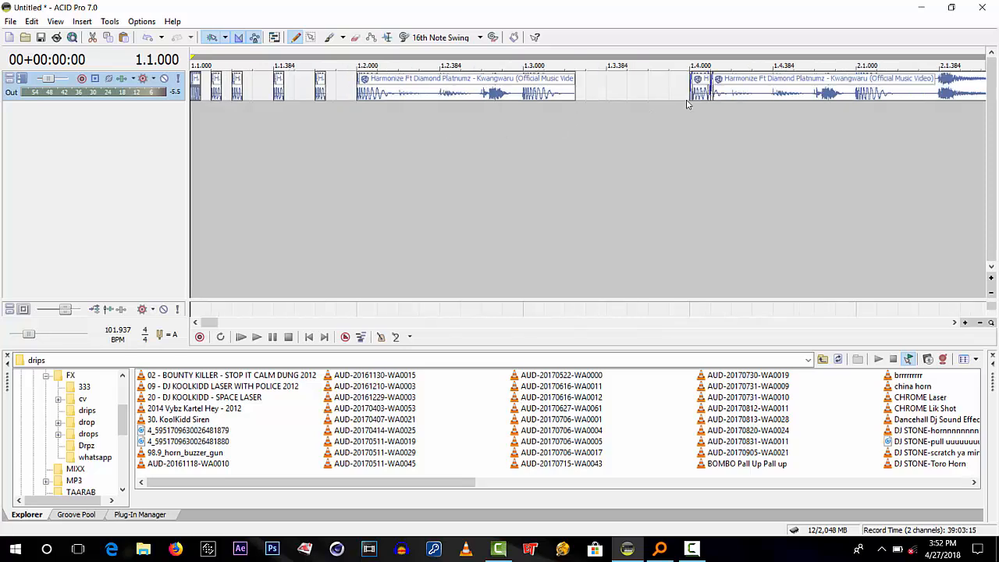
click(742, 92)
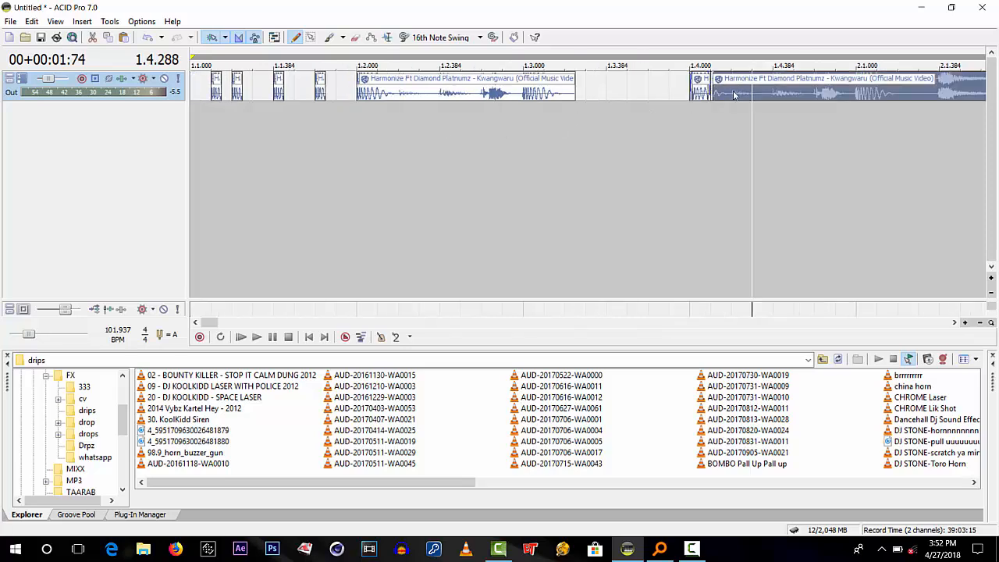
key(Delete)
click(690, 87)
click(696, 88)
key(Delete)
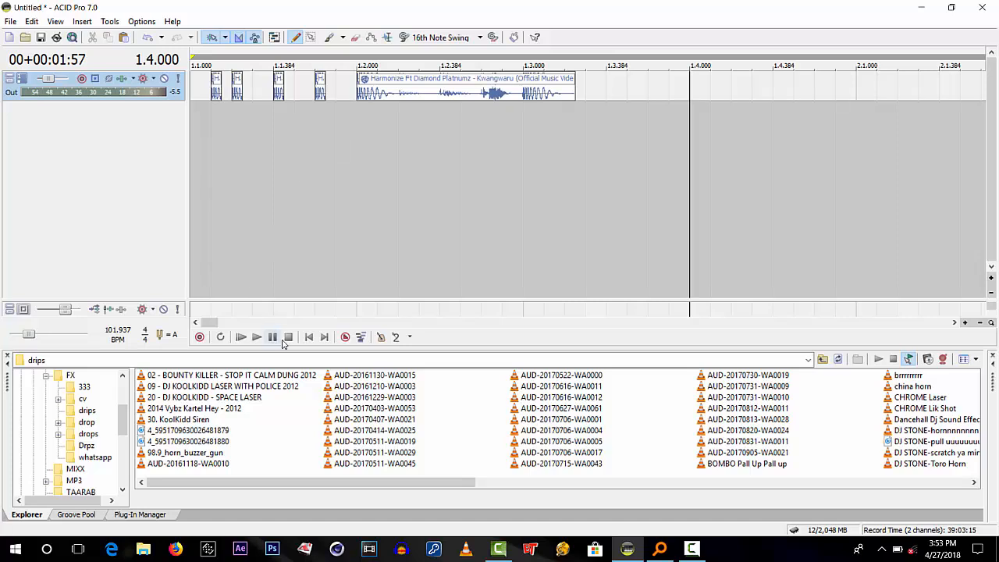
Restore the kick slice at the start of the track, 1.1.000
click(309, 337)
scroll(263, 211, up, 3)
scroll(263, 210, down, 4)
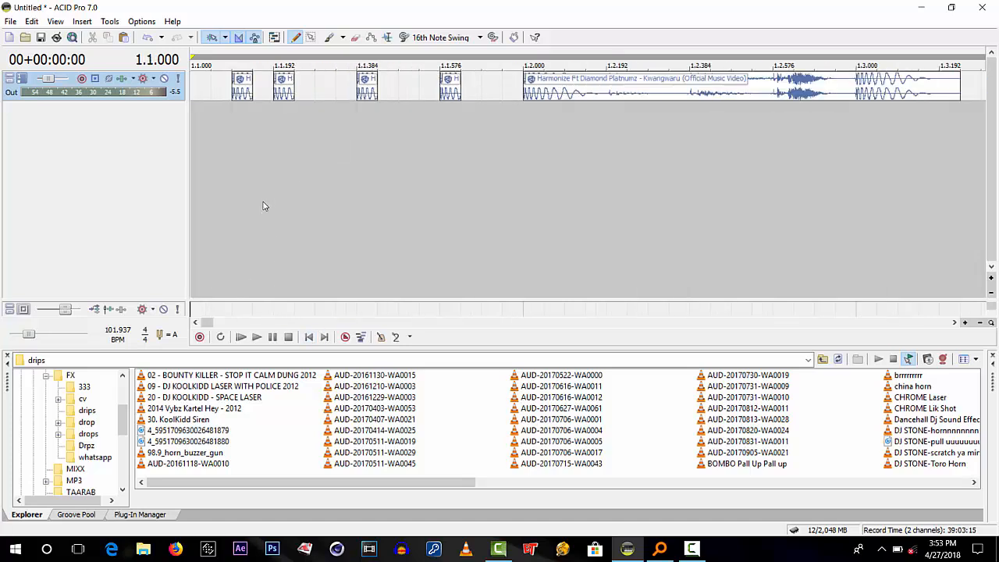
scroll(261, 202, up, 3)
scroll(249, 164, down, 2)
scroll(216, 110, up, 1)
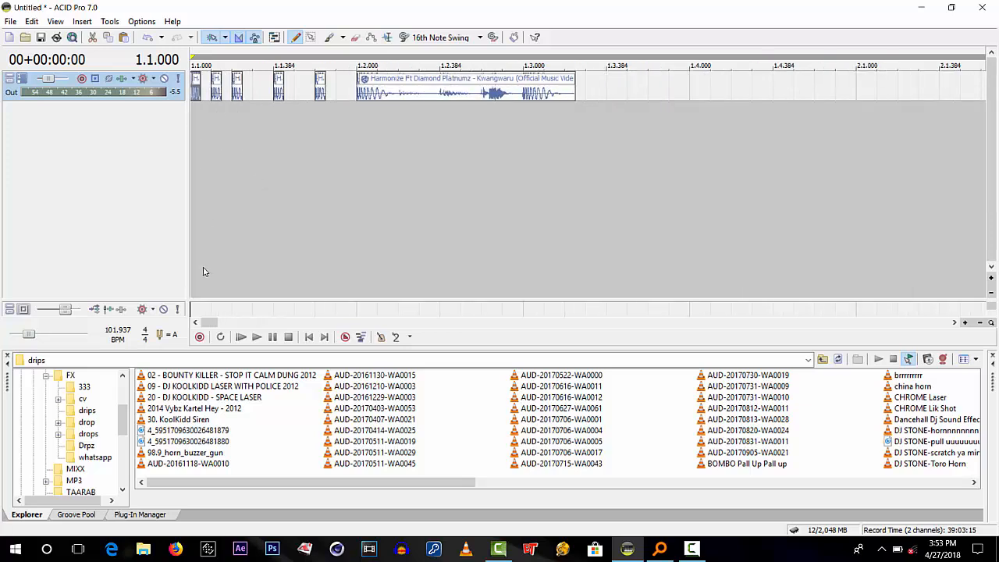
Play the intro from the start and listen to the spacing of the kick slices
key(space)
key(space)
key(space)
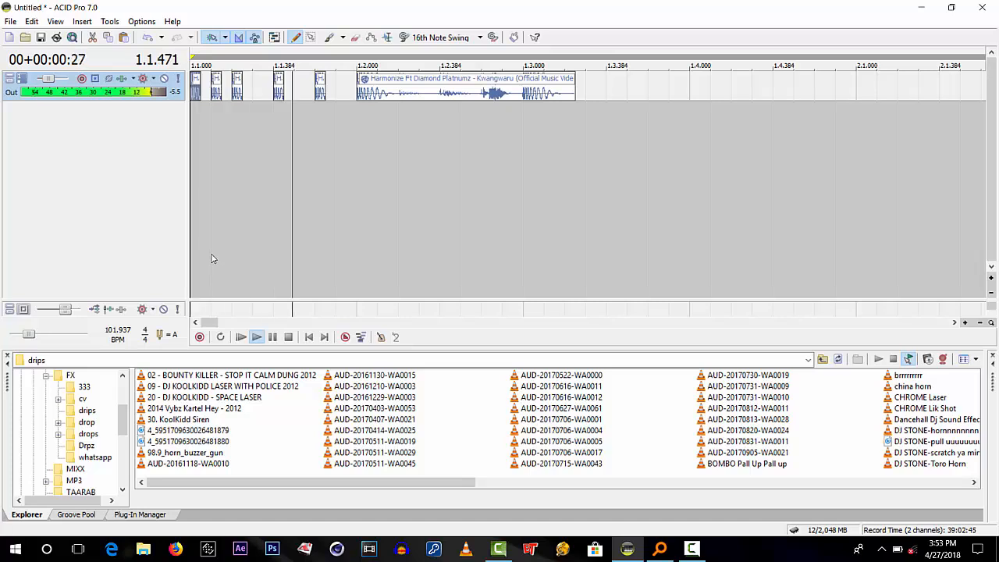
key(space)
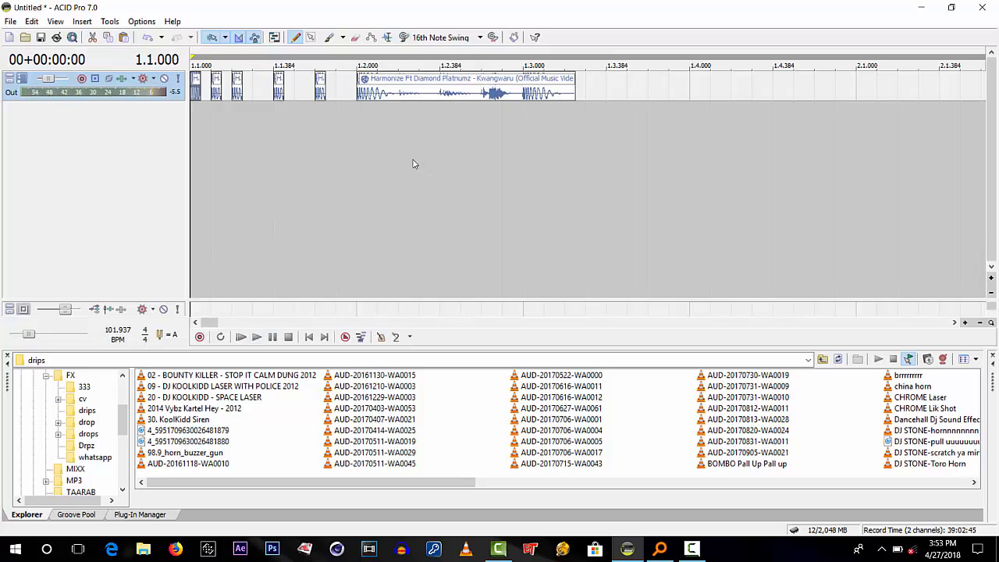
scroll(225, 139, up, 1)
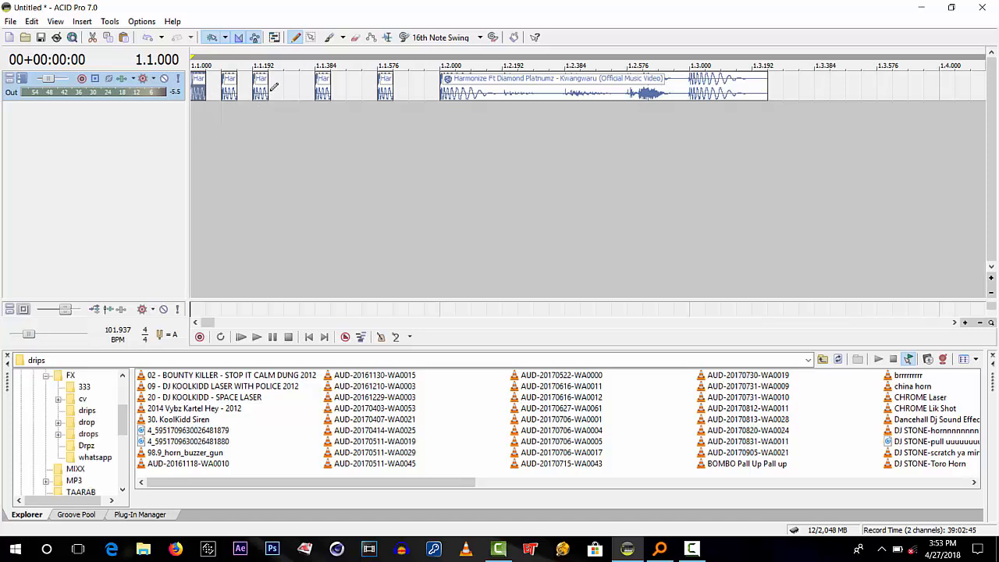
key(space)
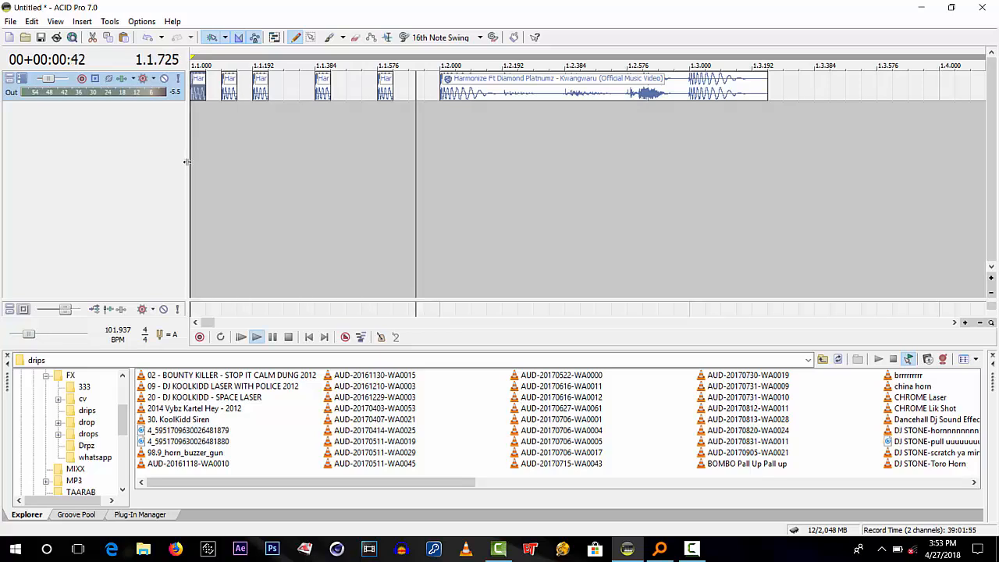
key(space)
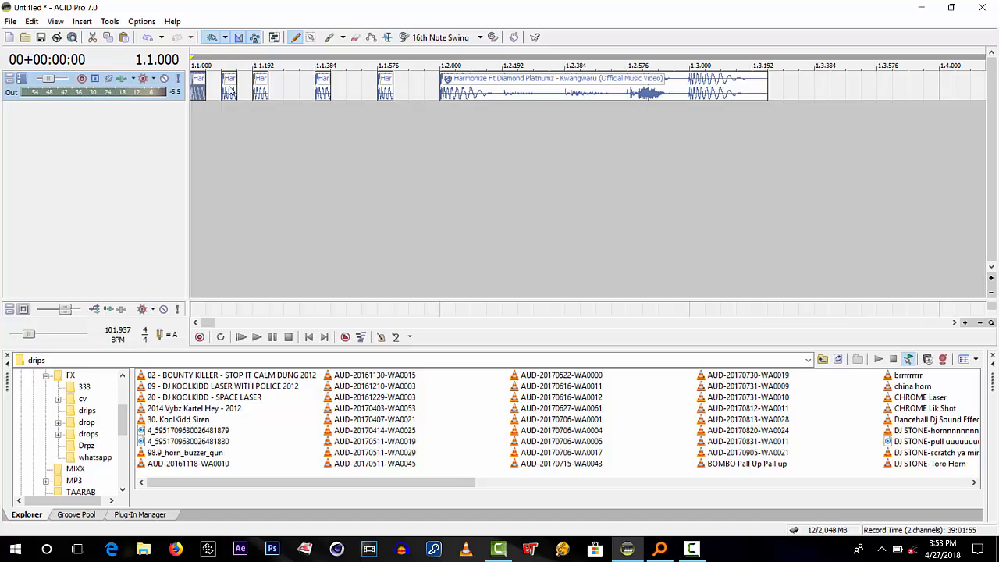
Try moving the second kick slice from 1.1.096 to 1.1.480 and play the altered sequence
drag(183, 69, 353, 81)
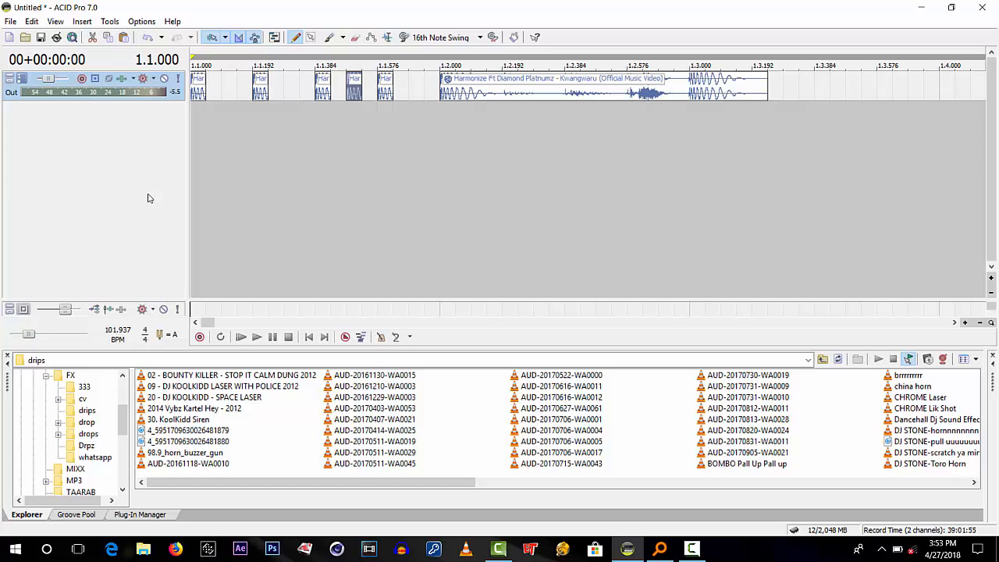
key(space)
key(space)
key(space)
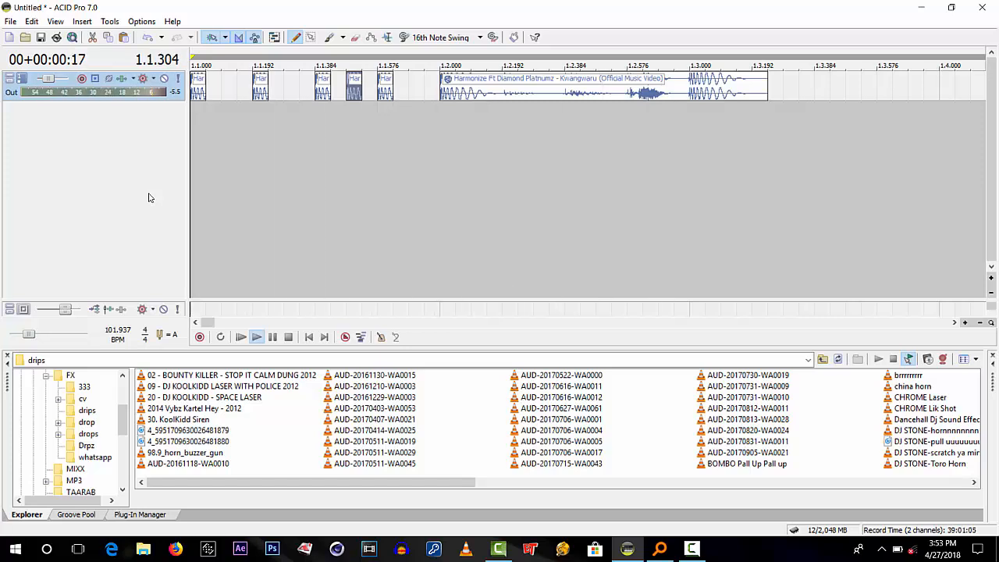
key(space)
key(space)
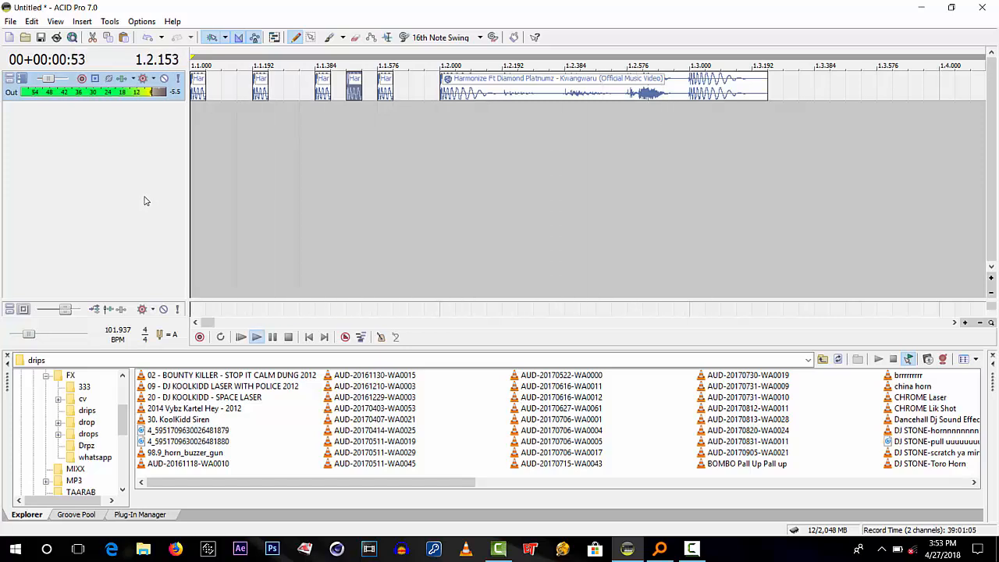
key(space)
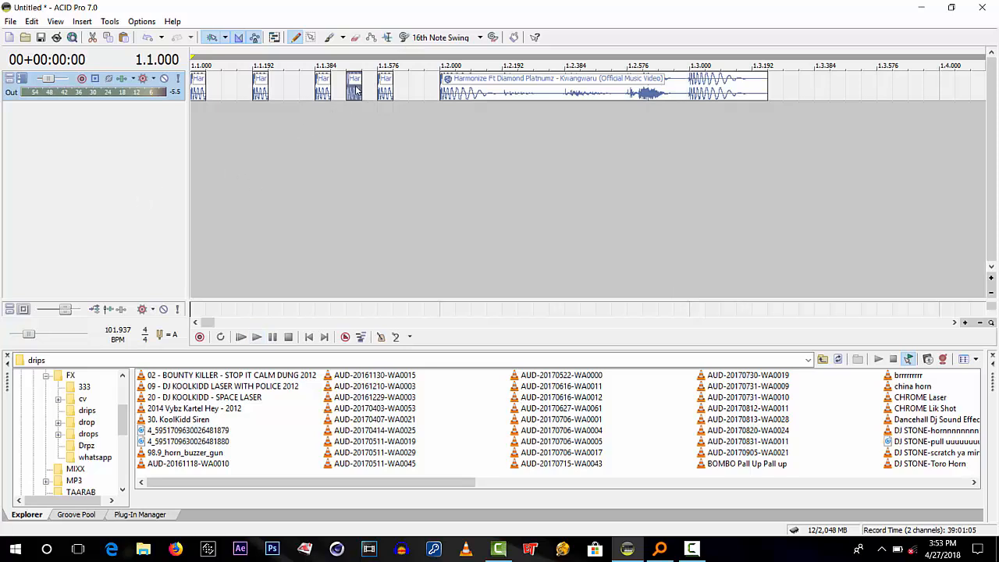
Move the kick slice at 1.1.480 to 1.1.288 and play the new rhythm from the start
drag(356, 91, 298, 93)
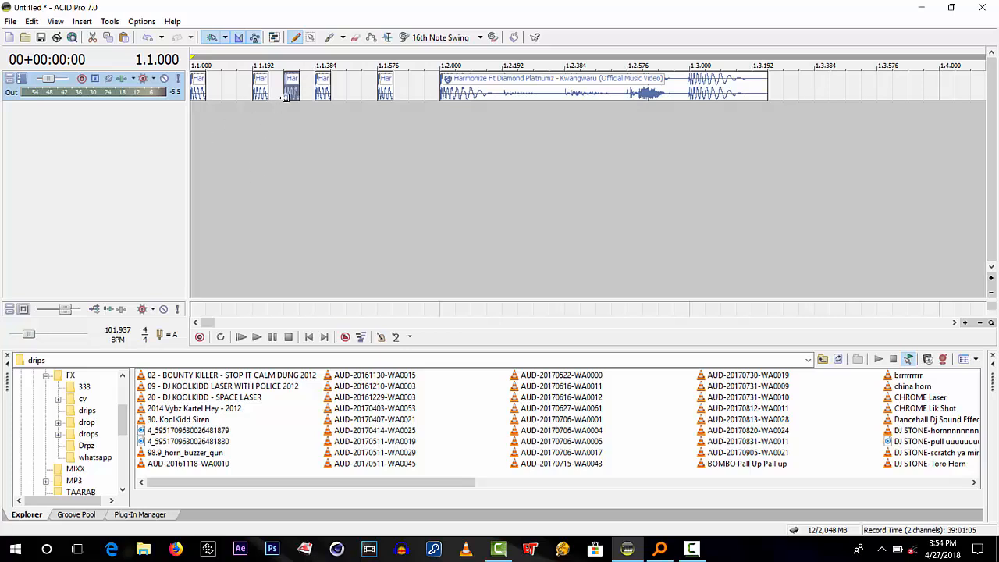
key(space)
key(space)
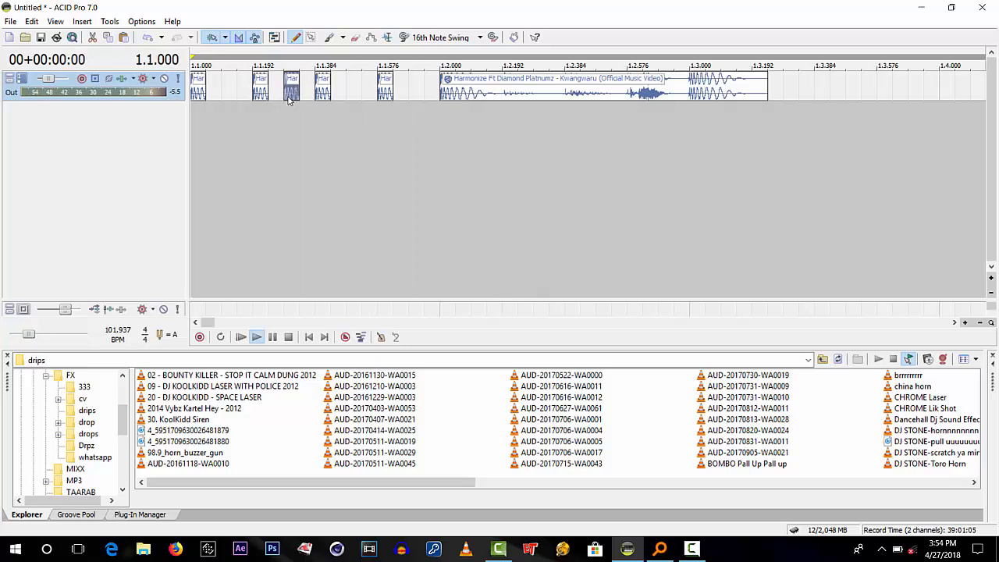
key(space)
key(space)
key(space)
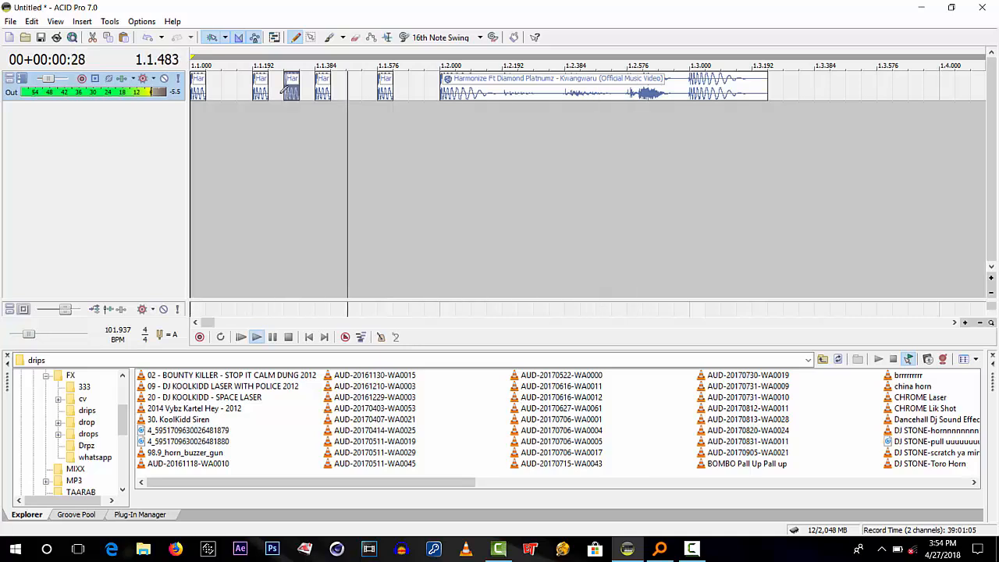
key(space)
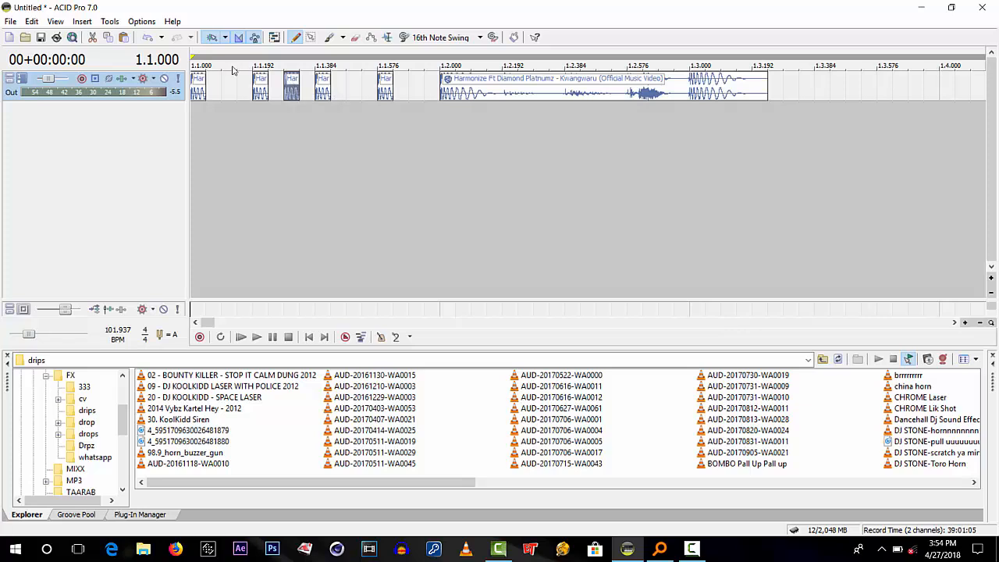
Move the kick slice at 1.1.288 to 1.1.096 and reverse it together with the slice at 1.1.384
drag(231, 70, 232, 82)
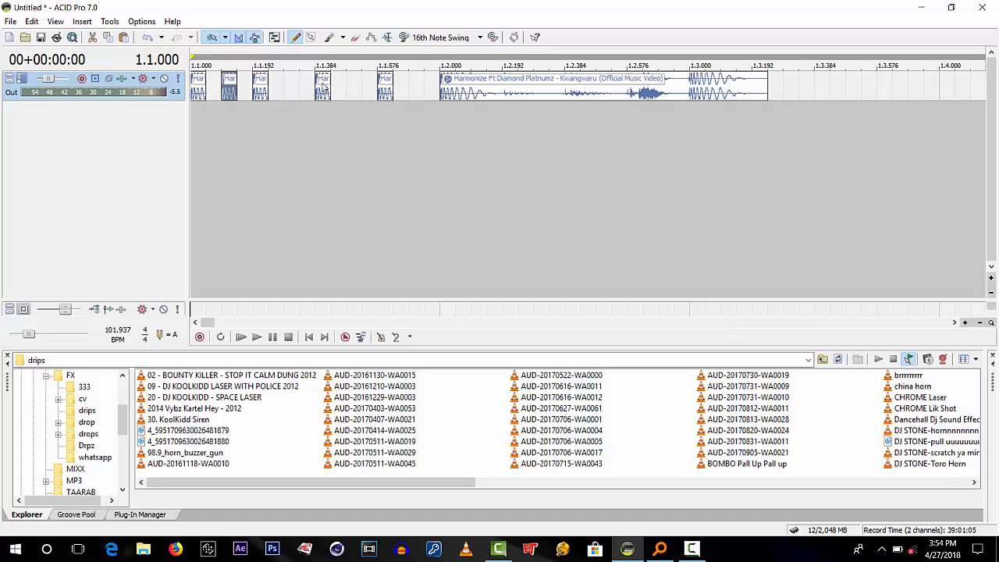
ctrl+click(321, 84)
right_click(320, 92)
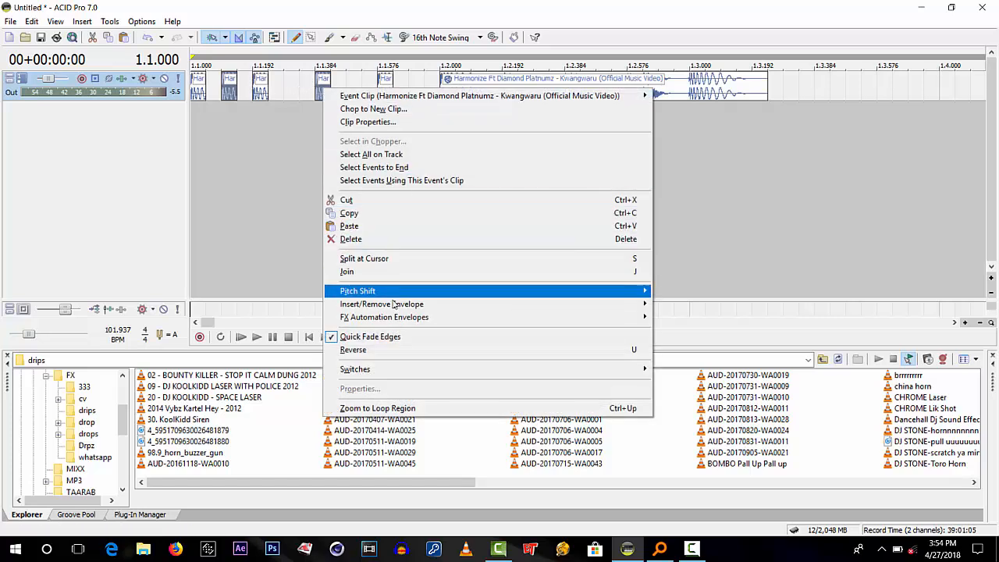
click(389, 351)
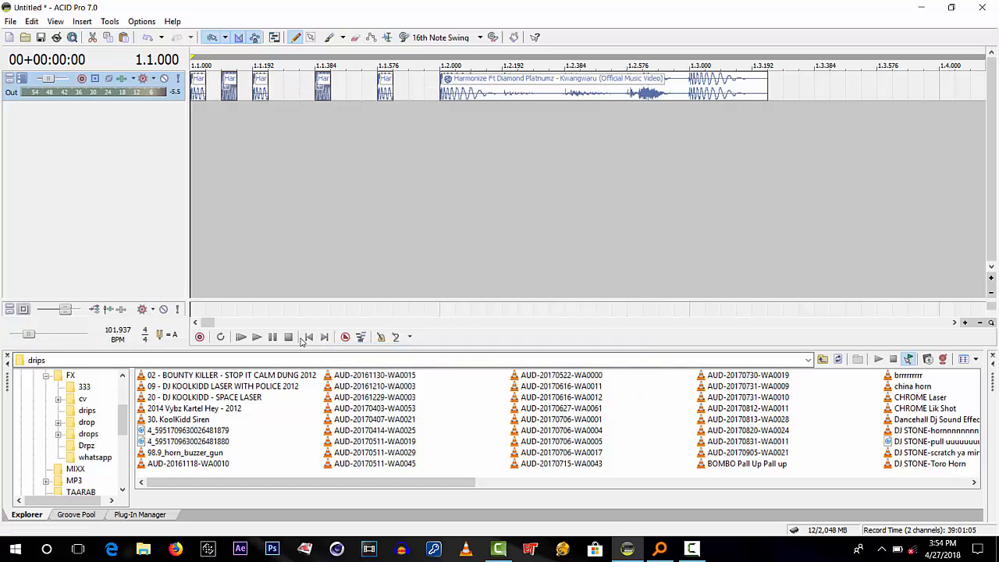
Play the intro from the start to hear the two reversed kick slices
key(space)
click(310, 336)
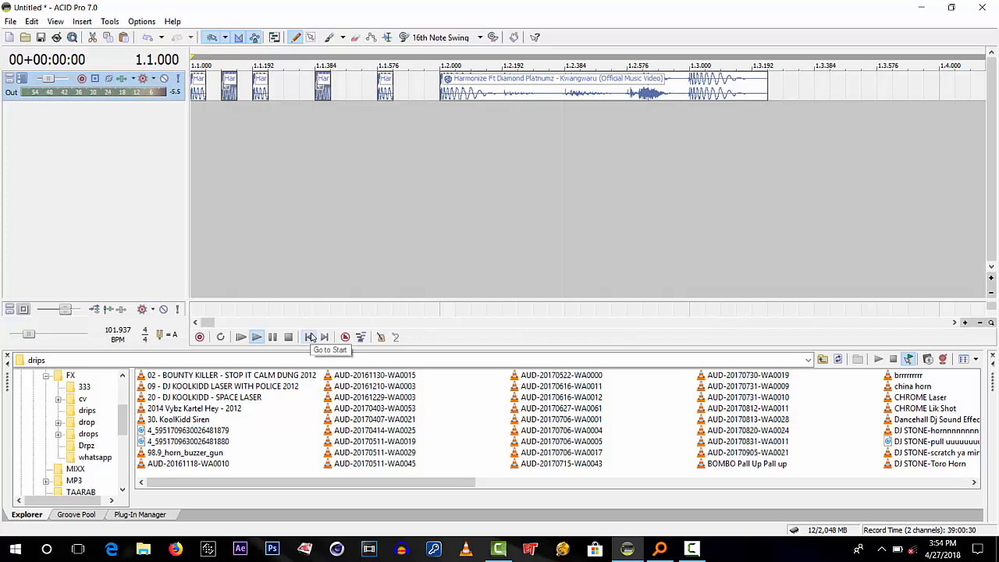
key(space)
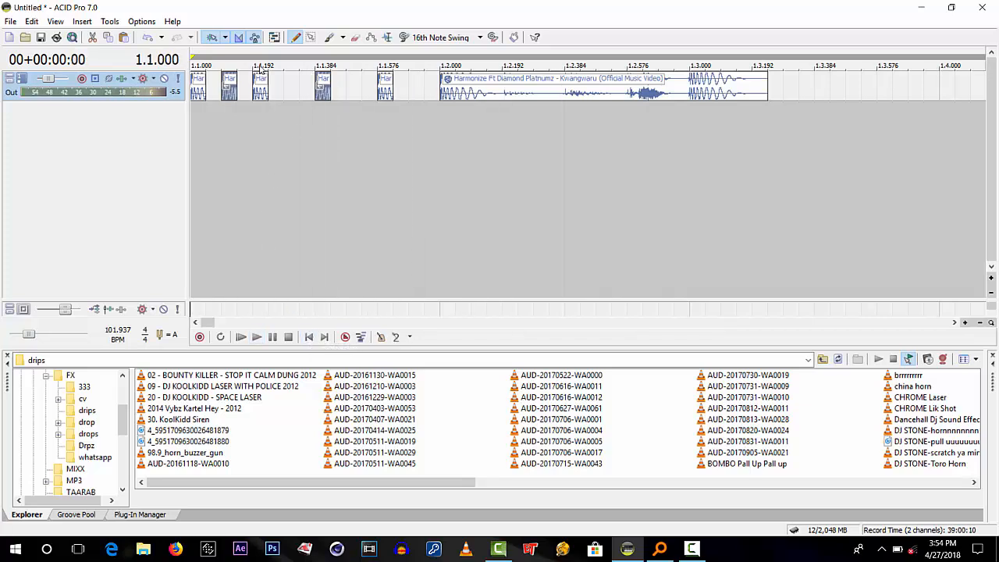
Compare the rhythm without reversal by unreversing the slices at 1.1.096 and 1.1.384, playing the intro, and reversing them again
right_click(326, 84)
click(401, 343)
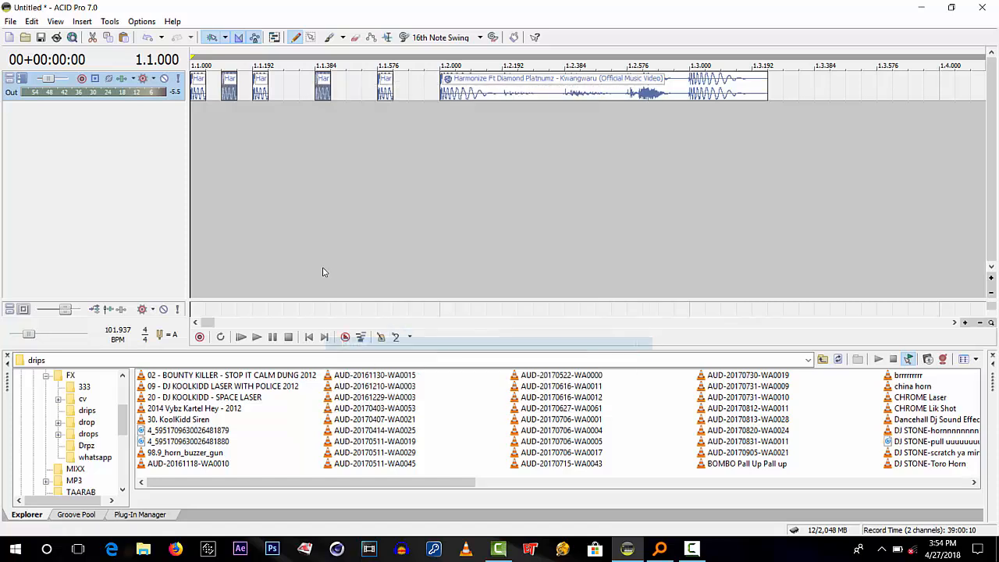
key(space)
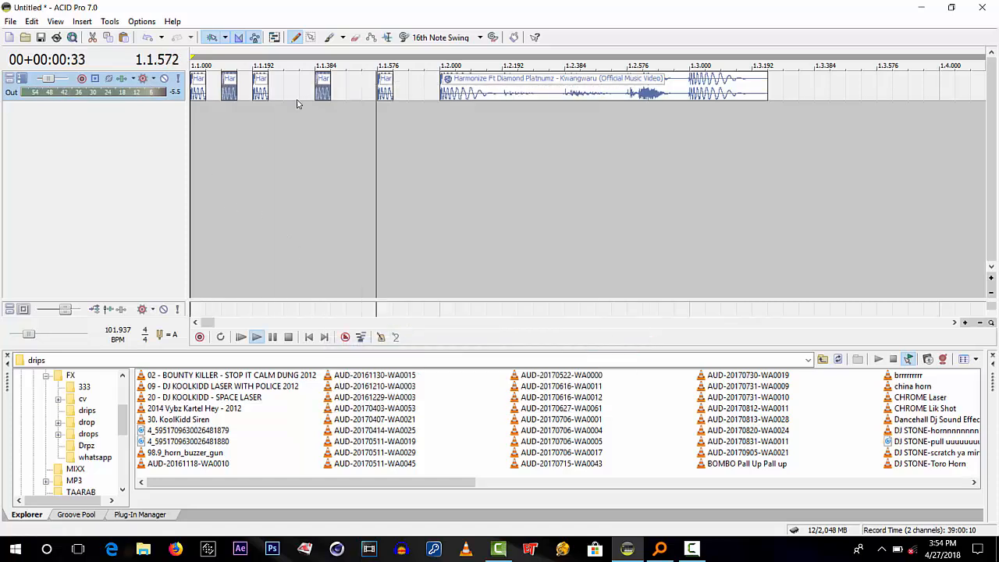
key(space)
key(space)
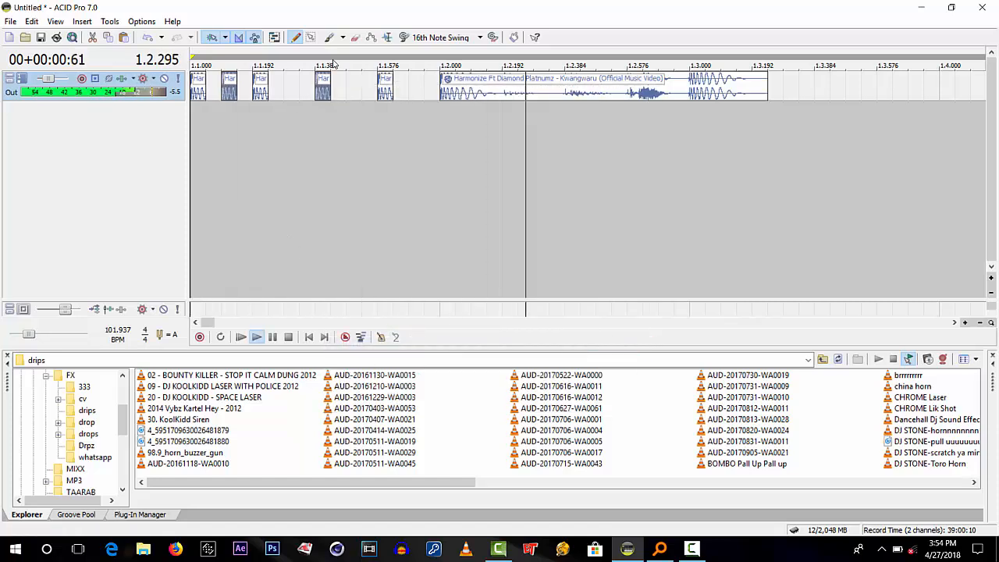
key(space)
key(space)
key(space)
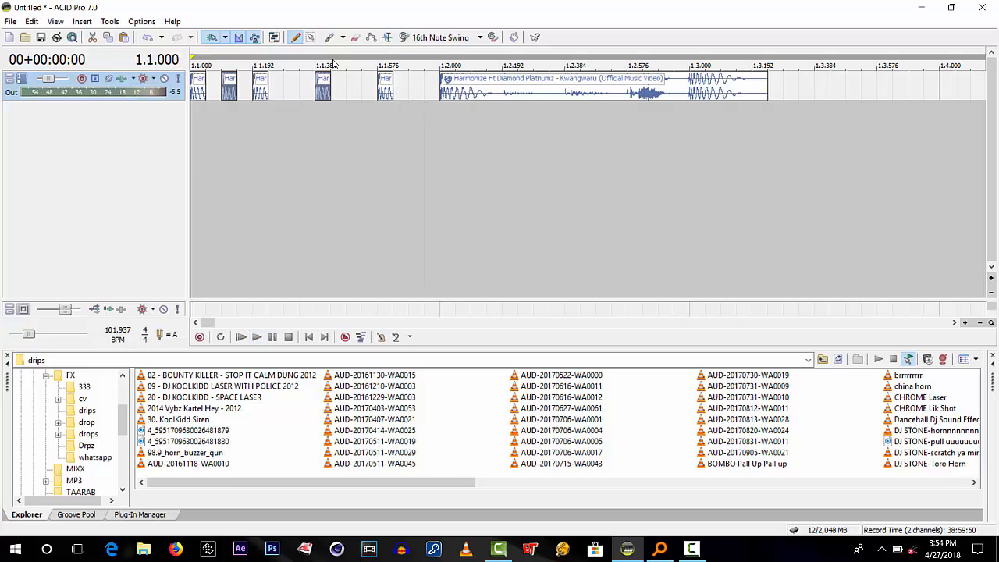
key(space)
key(space)
right_click(326, 93)
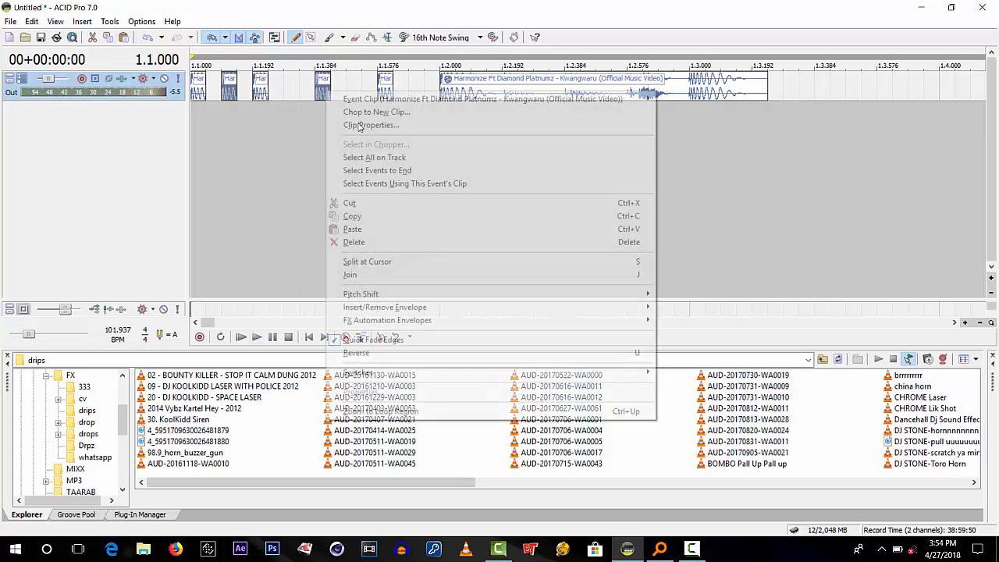
click(356, 352)
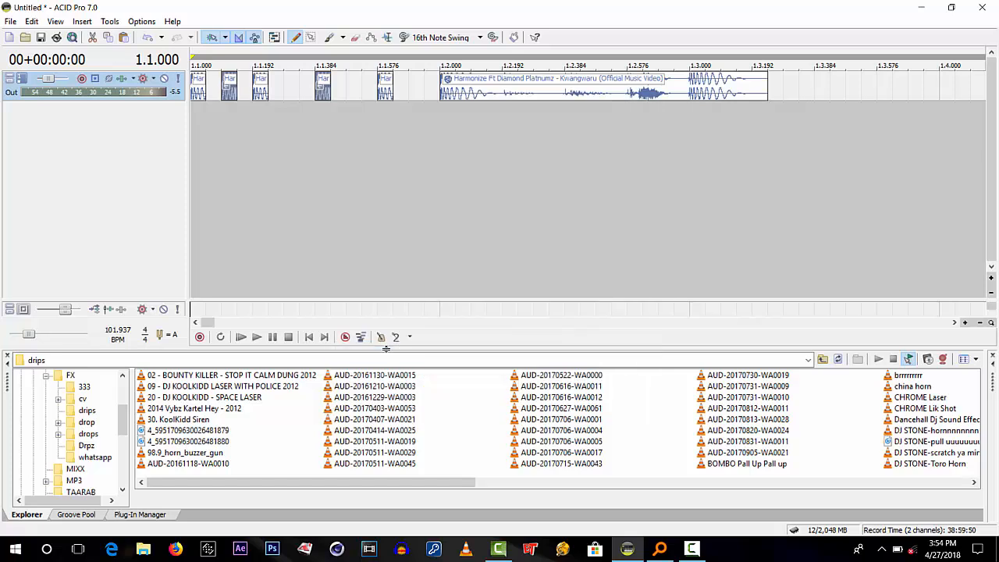
Play the intro repeatedly from the start, listening to how the reversed slices fit the rhythm
key(space)
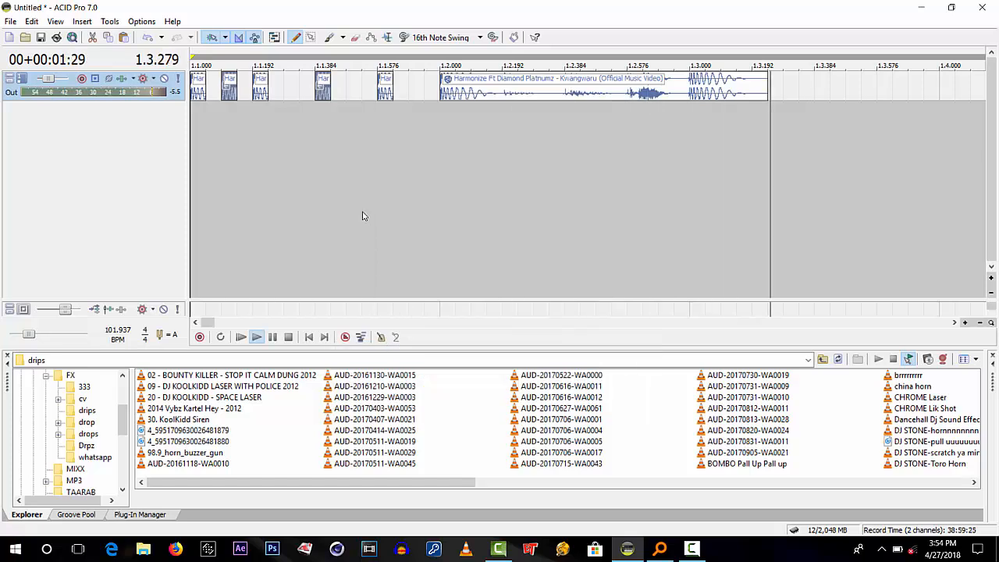
key(space)
key(space)
key(space)
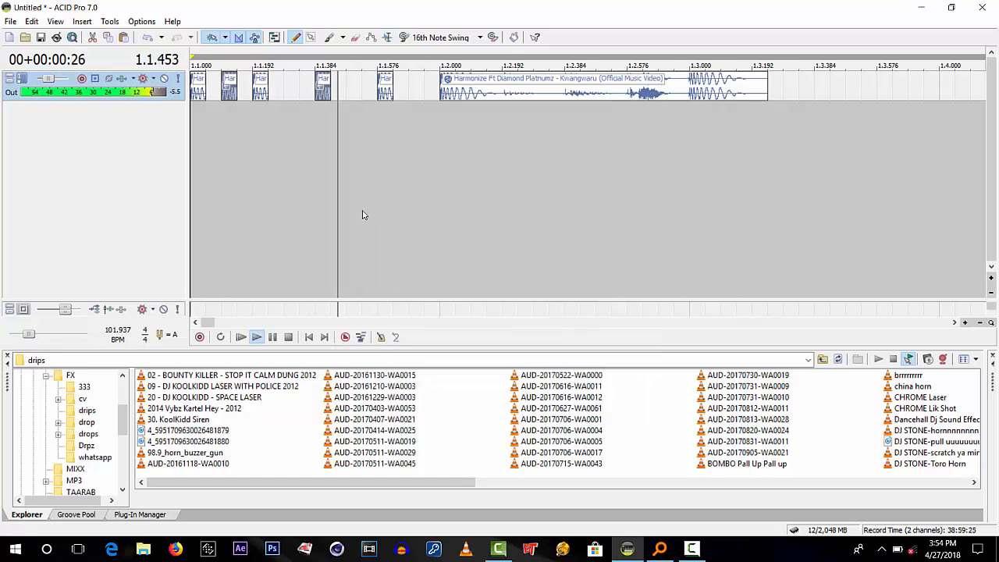
key(space)
key(space)
key(space)
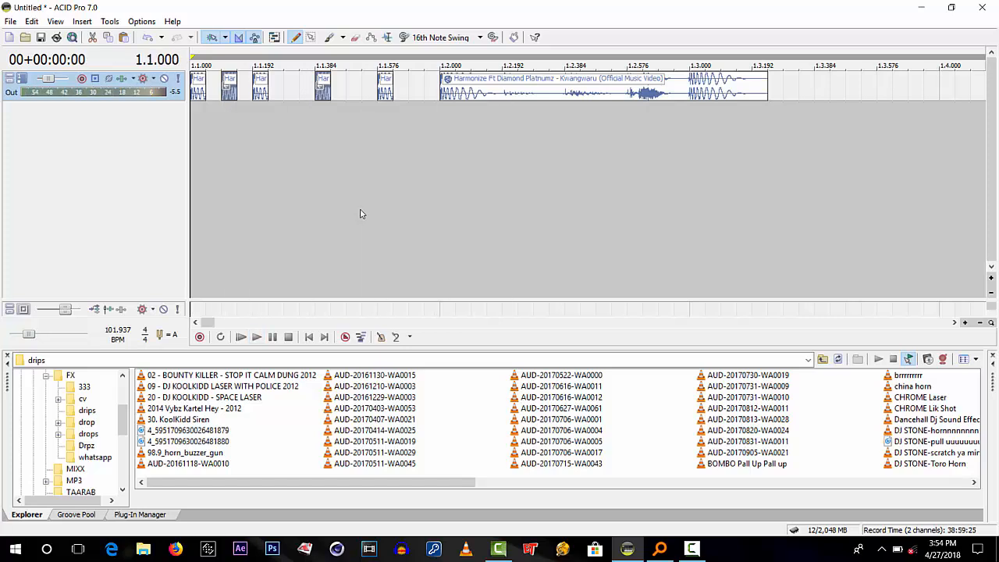
key(space)
key(space)
key(space)
key(space)
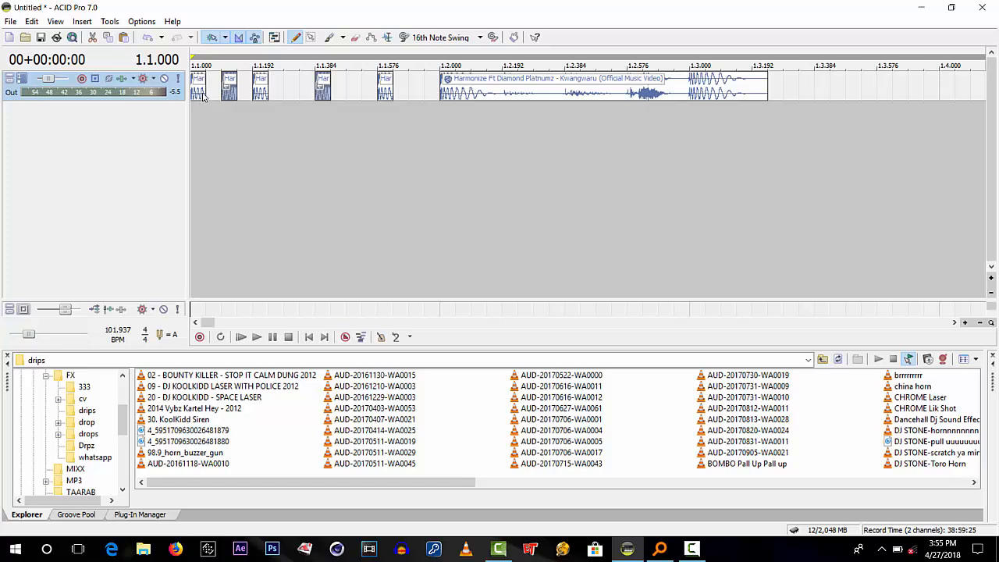
Examine the kick slices from 1.1.096 to 1.1.576 one by one and play the pattern from the start
key(Right)
key(Right)
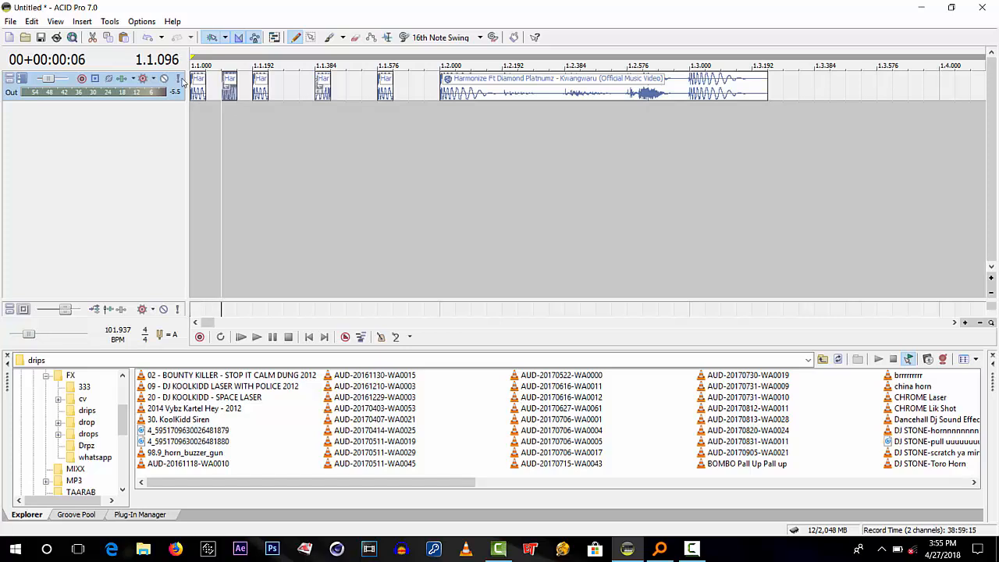
click(264, 97)
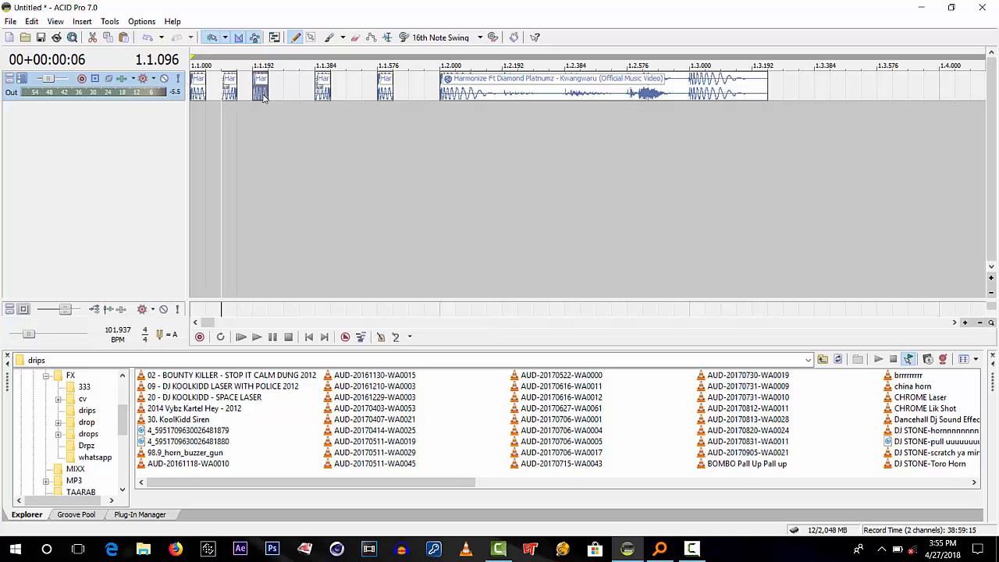
click(321, 97)
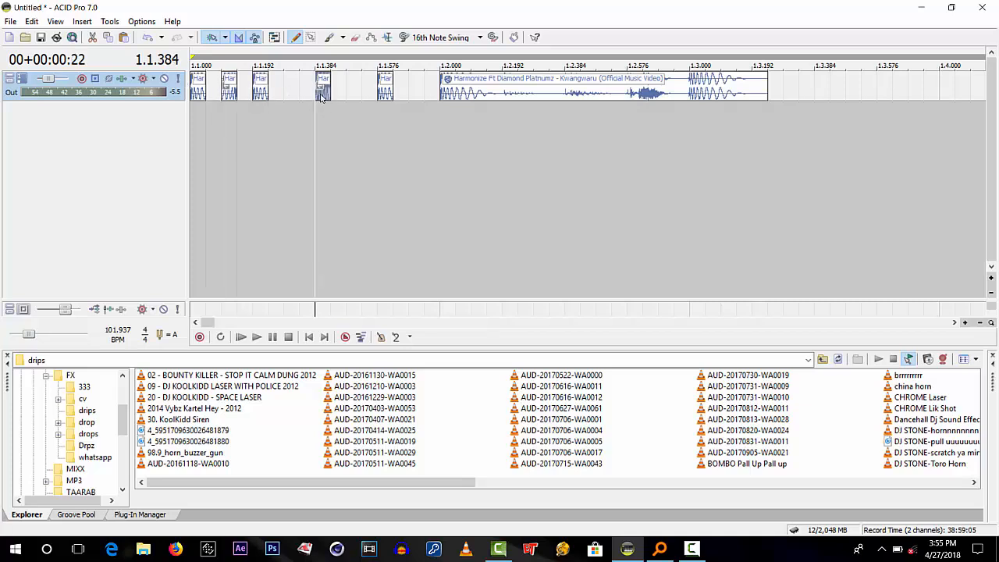
click(387, 92)
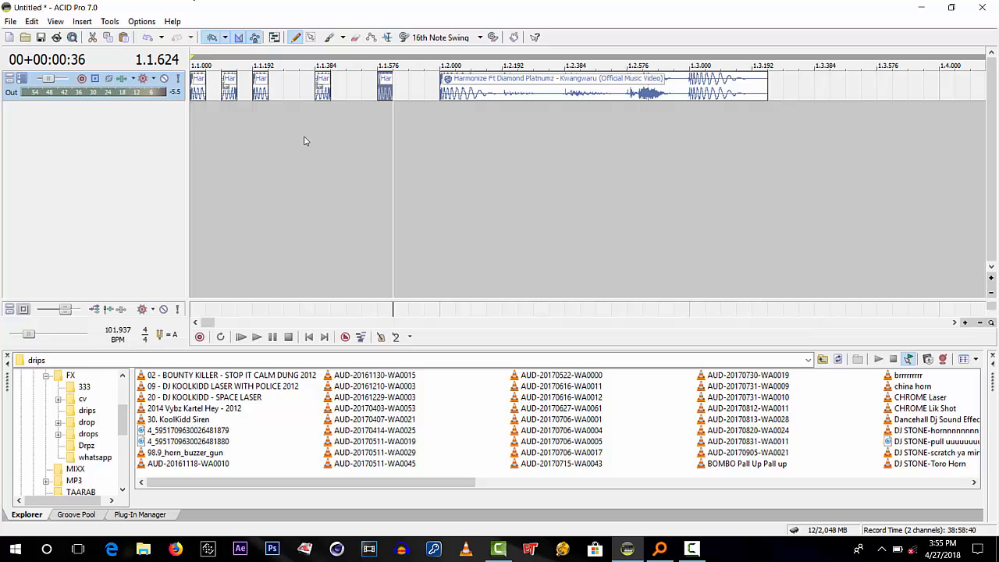
click(309, 336)
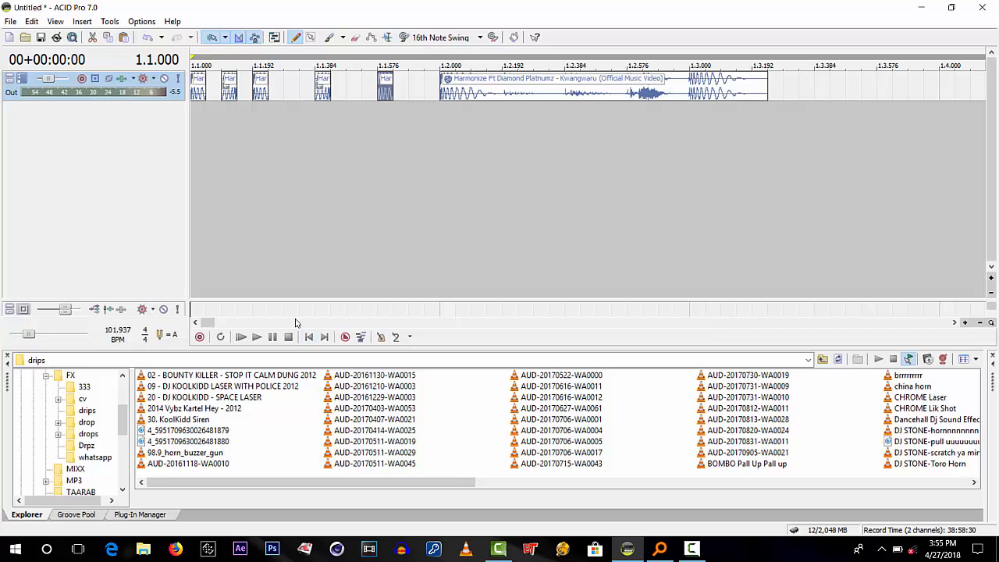
key(space)
key(space)
Delete the song event at 1.2.000 and paste a copy of the five-slice kick pattern in its place
click(459, 92)
key(Delete)
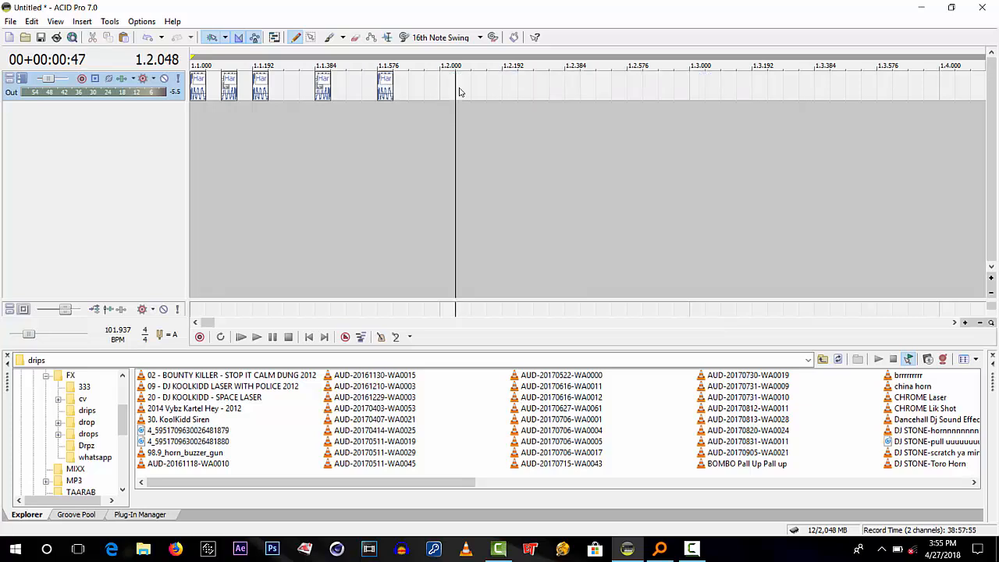
click(441, 77)
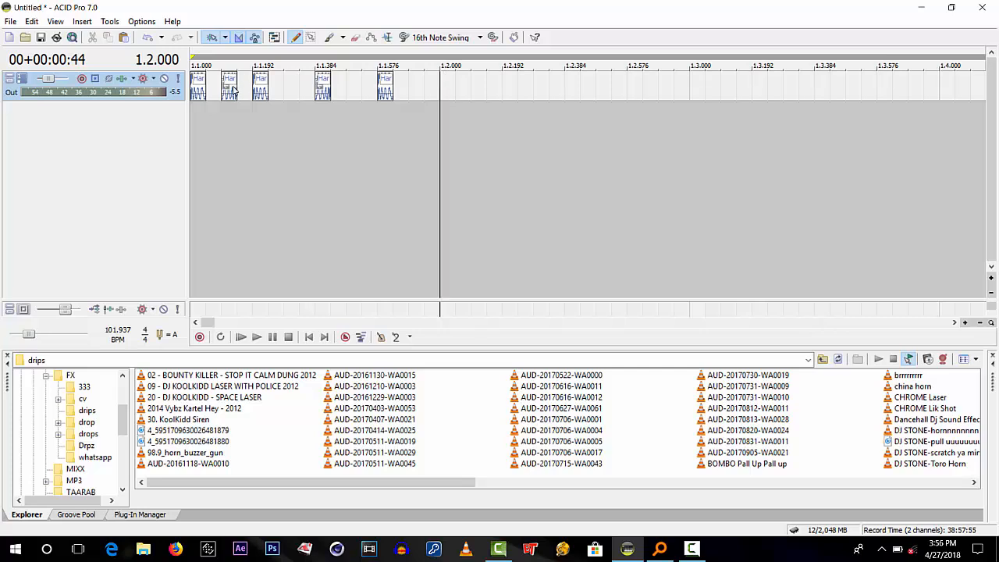
drag(192, 86, 156, 67)
key(ctrl+Home)
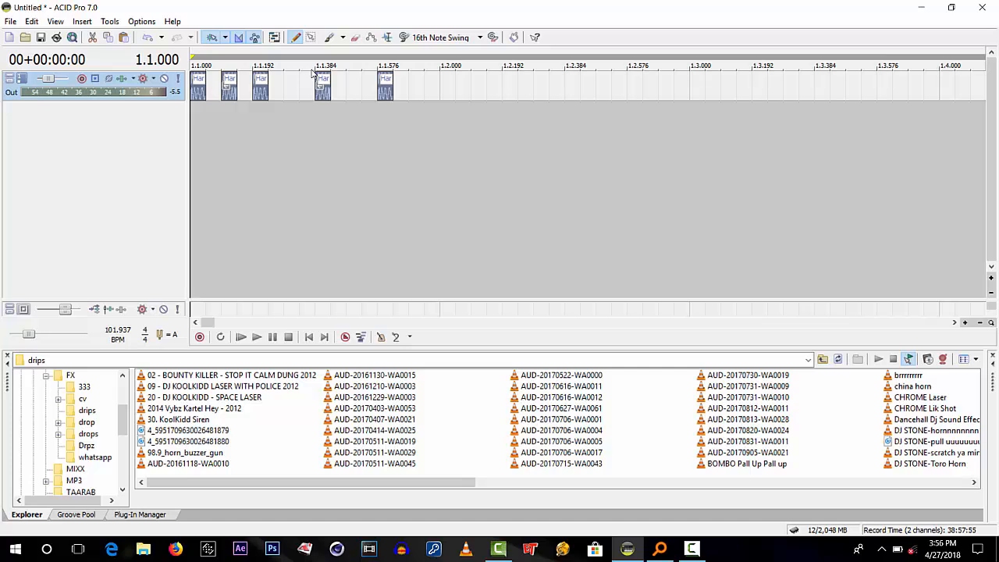
right_click(386, 87)
click(393, 211)
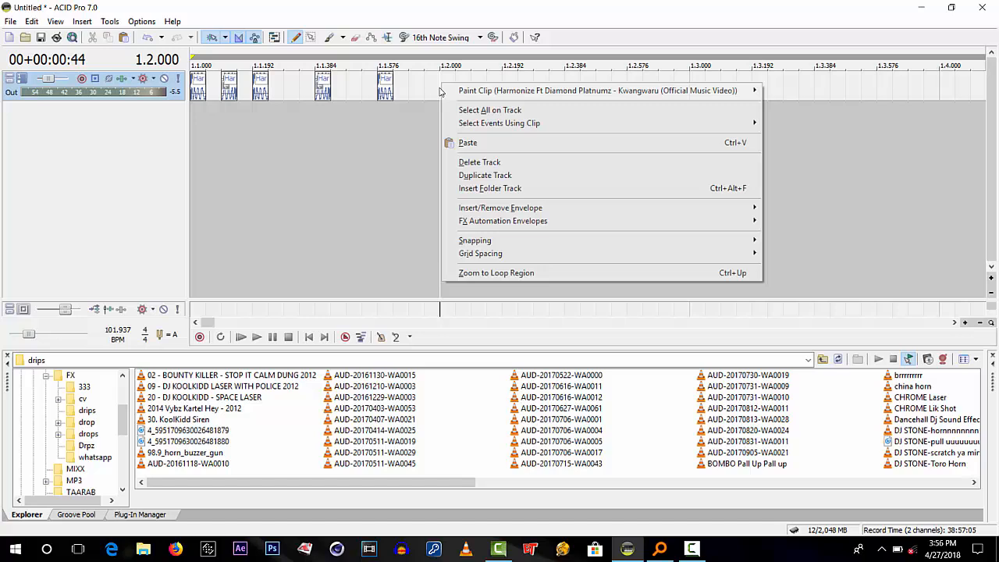
click(468, 143)
Copy the last kick slice to 1.3.000 and extend its end so the song continues from there
click(633, 94)
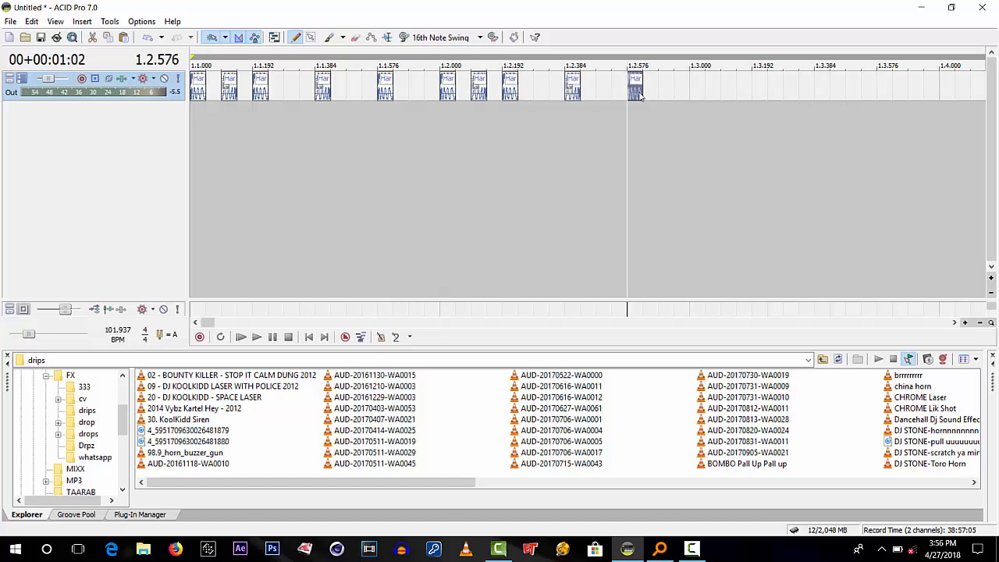
click(697, 90)
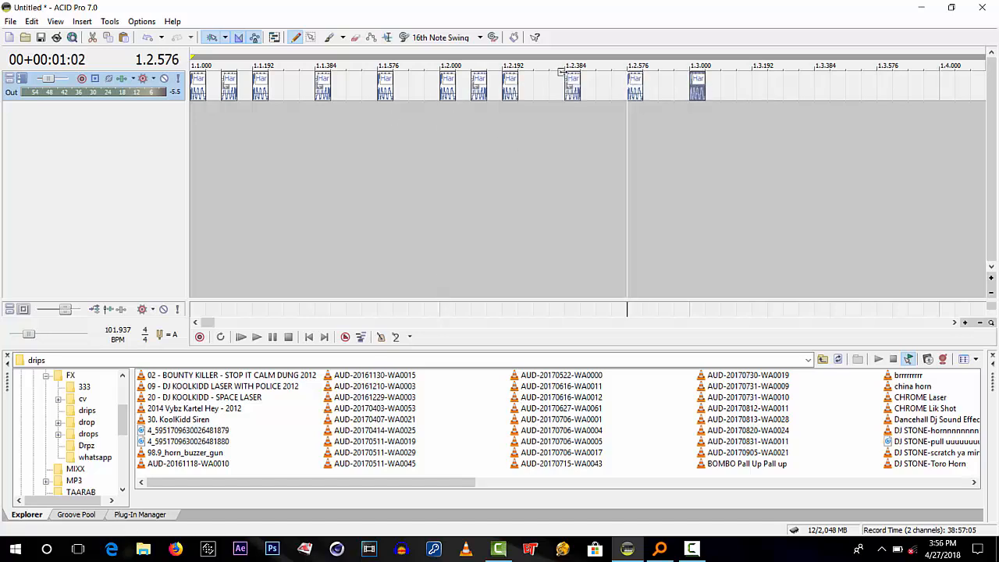
drag(713, 90, 908, 90)
scroll(808, 159, down, 2)
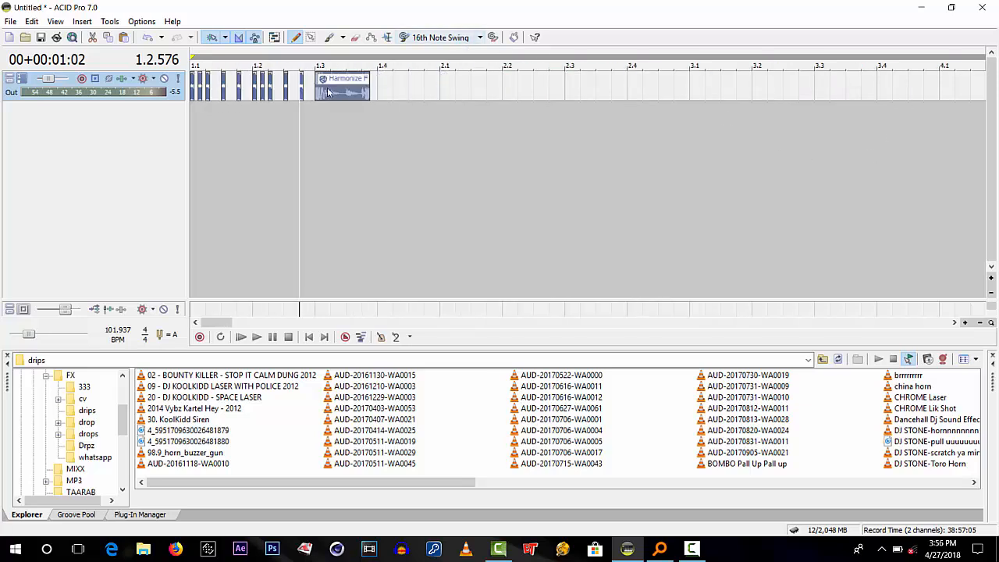
drag(591, 79, 798, 78)
click(240, 126)
scroll(247, 112, up, 1)
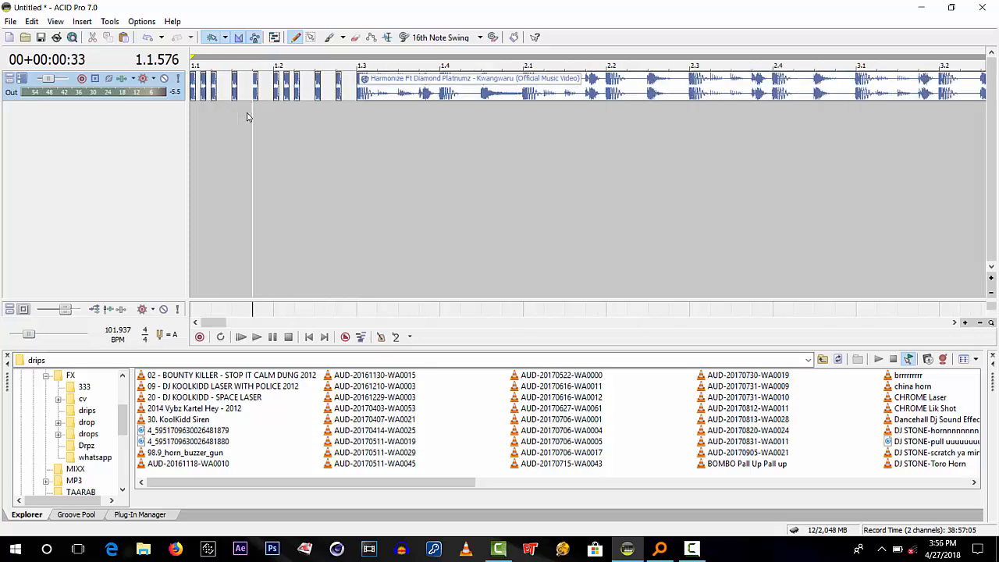
scroll(261, 107, up, 1)
scroll(377, 114, up, 1)
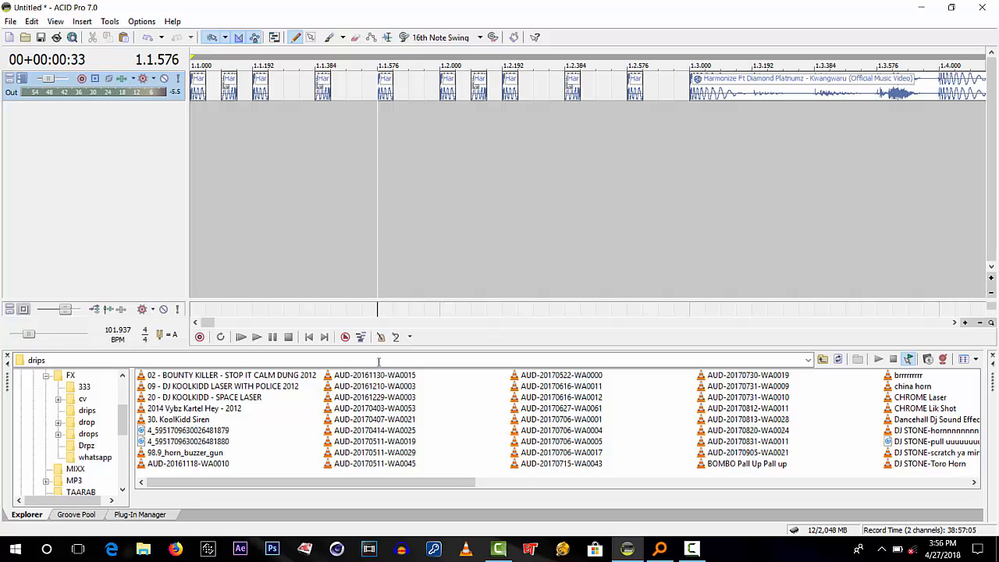
Play the arrangement from the start to check the repeated kick pattern leading into the song
click(312, 339)
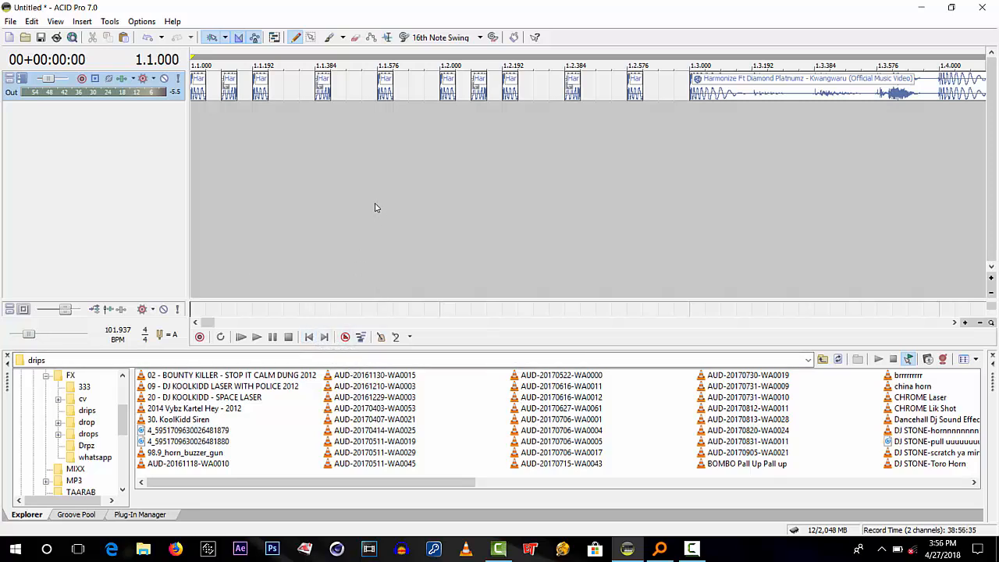
key(space)
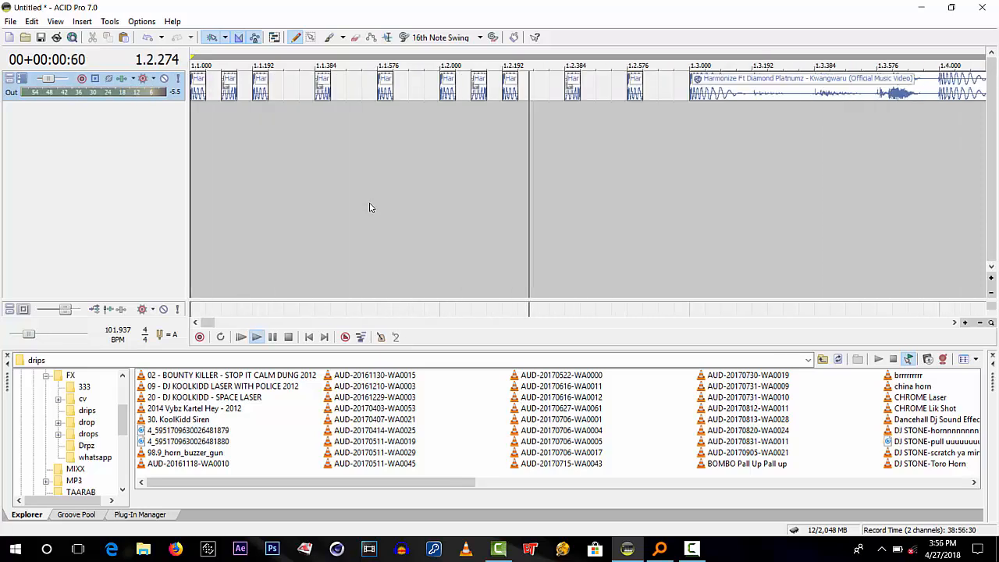
key(space)
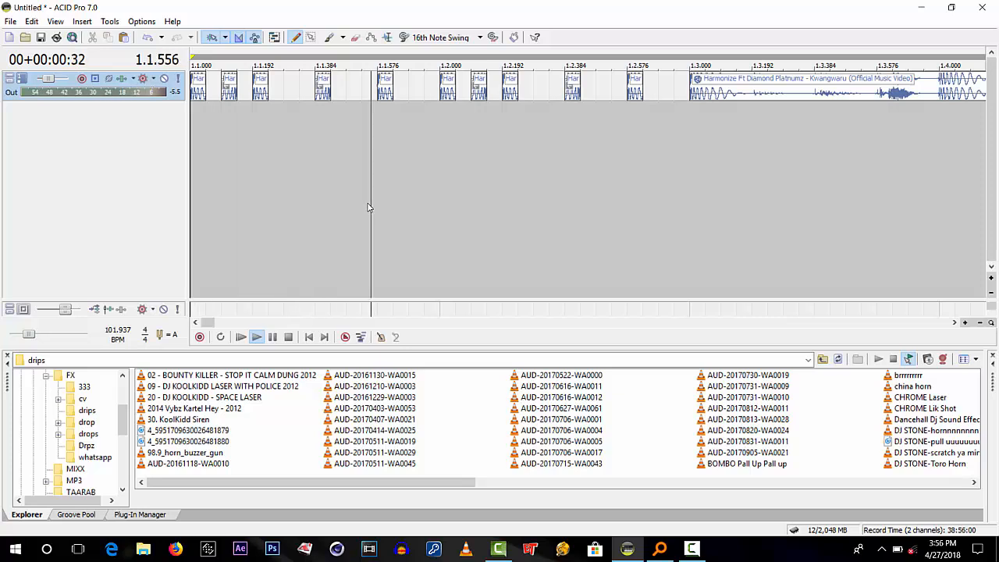
key(space)
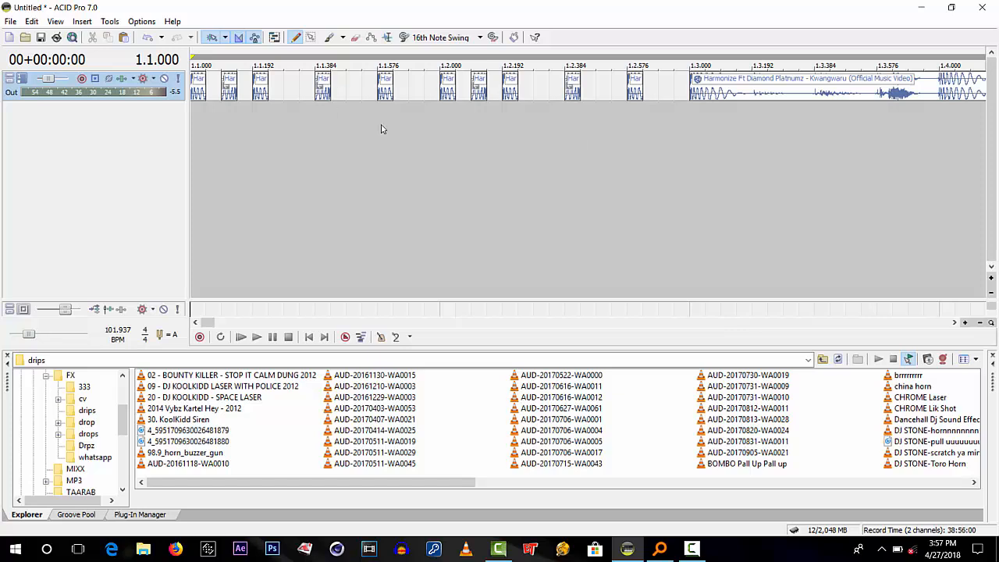
key(space)
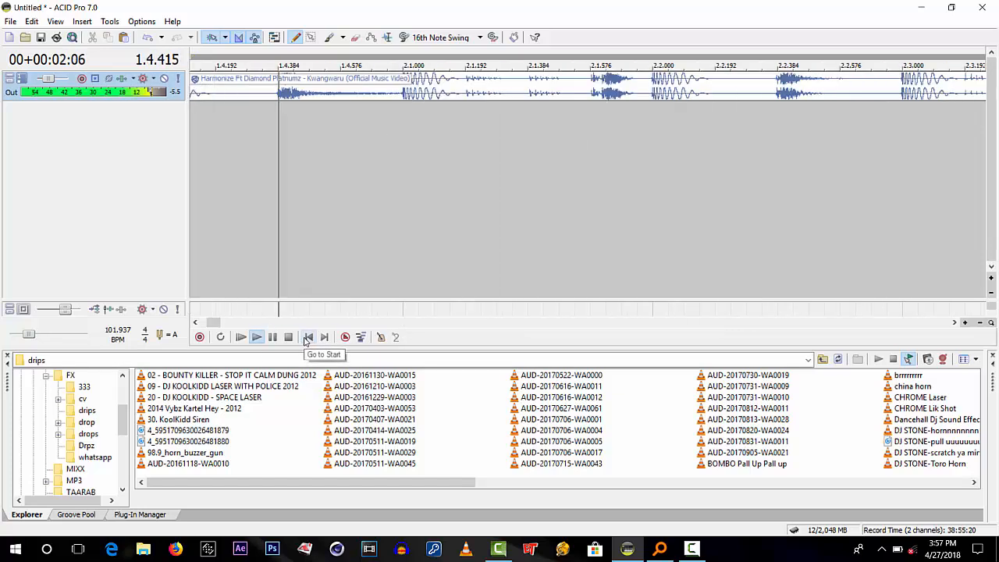
click(308, 337)
key(space)
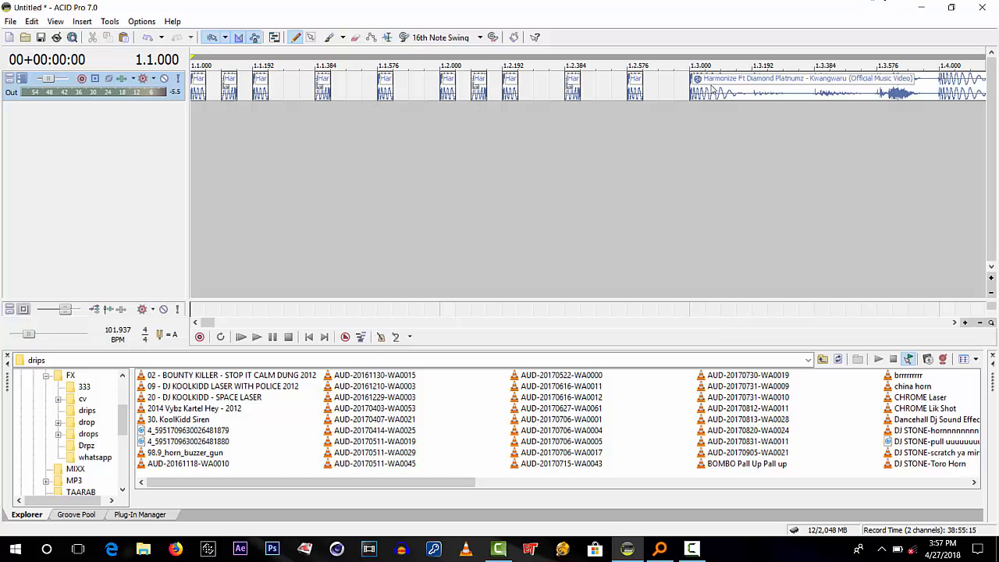
Play the arrangement from the start to hear the kick pattern lead into the song at 1.3.000
mouse_move(498, 549)
scroll(754, 116, down, 3)
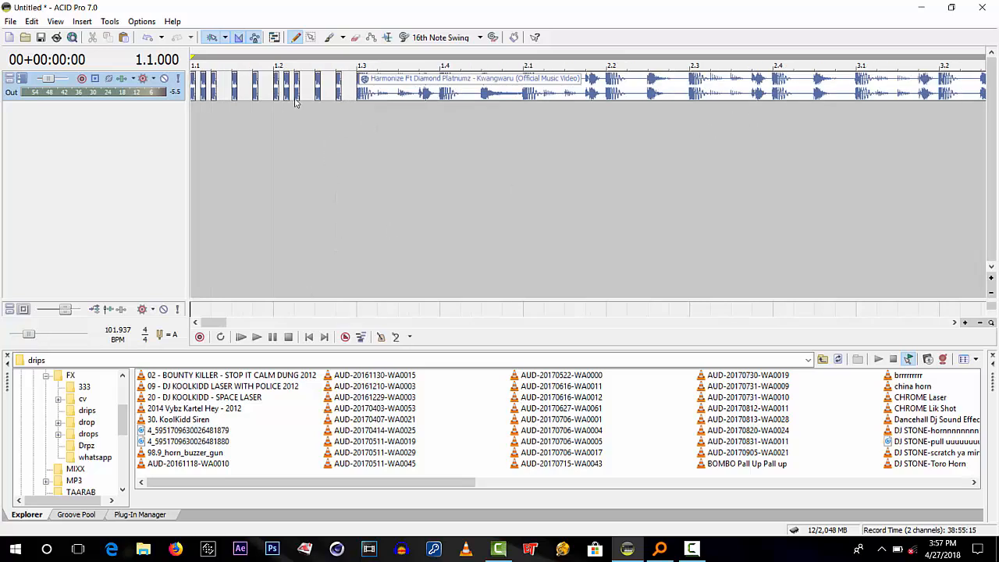
click(376, 125)
scroll(383, 130, up, 3)
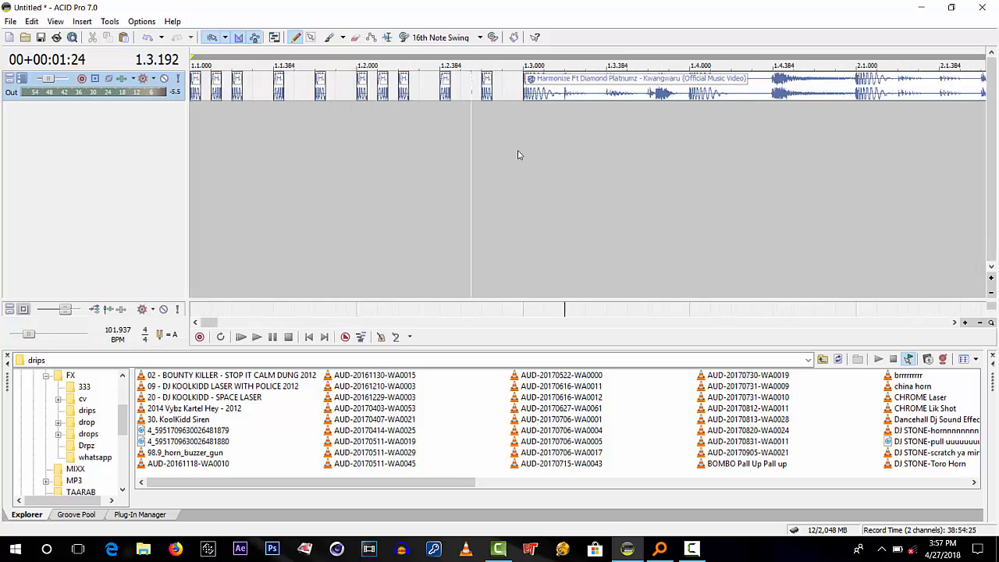
scroll(520, 153, down, 3)
click(309, 337)
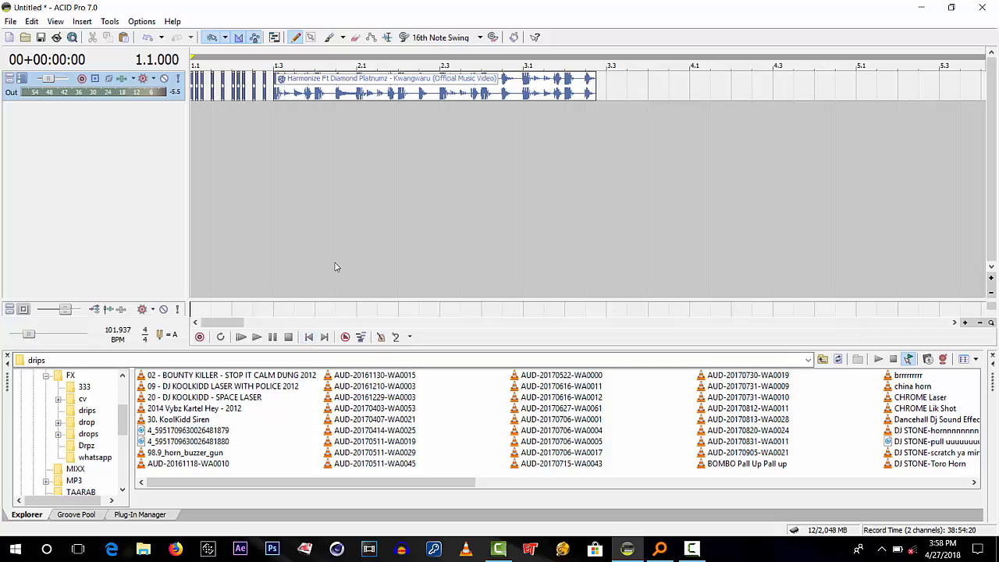
key(space)
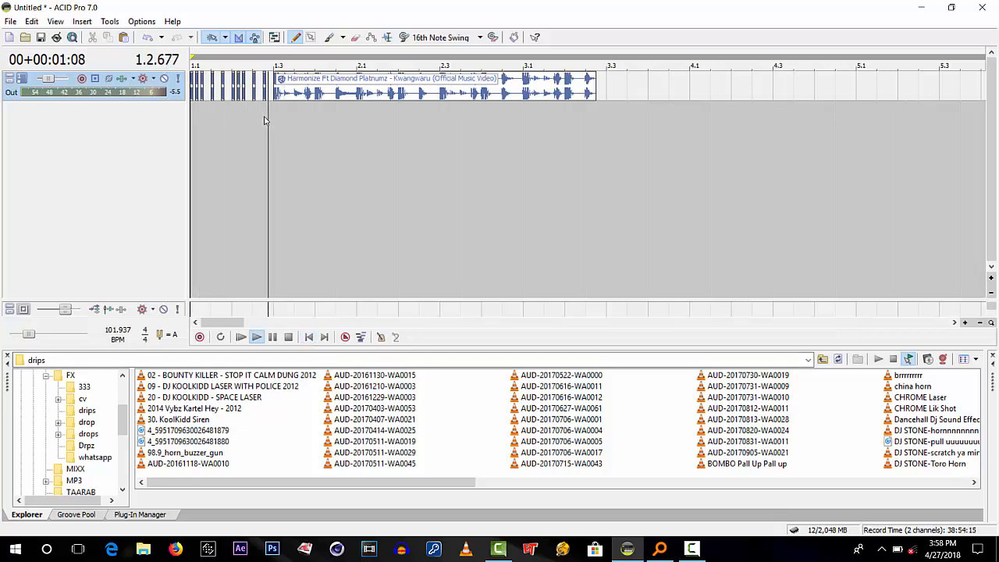
key(space)
Try erasing three evenly spaced gaps from the song event just after 1.3.000 and play the result
click(279, 117)
scroll(343, 129, up, 2)
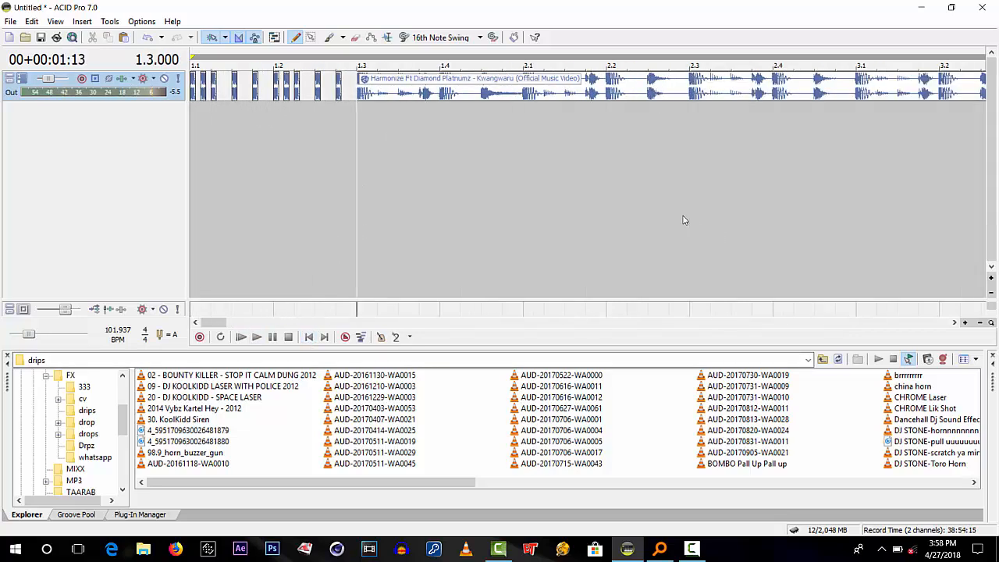
click(356, 36)
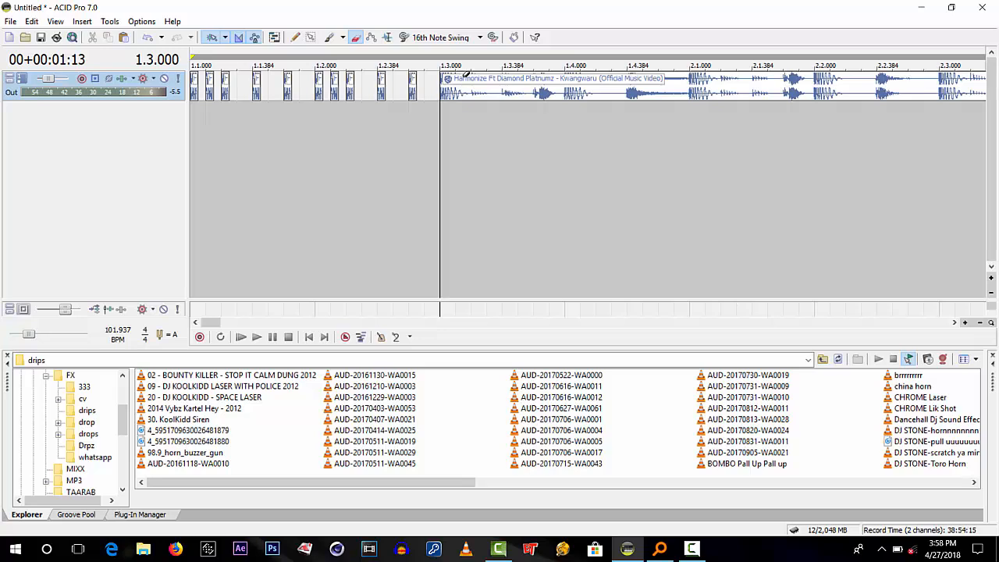
click(464, 75)
click(499, 76)
click(521, 83)
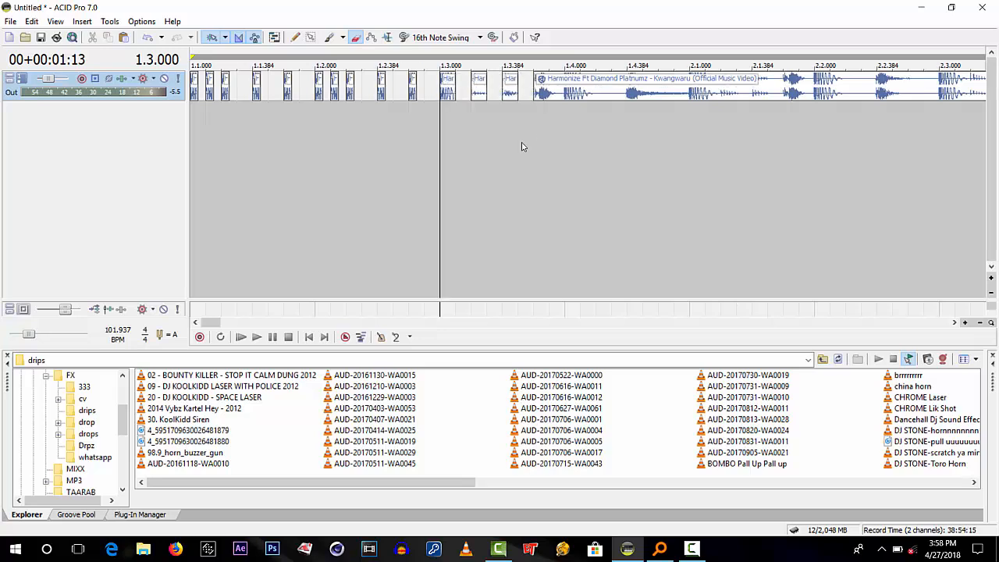
key(space)
key(space)
Undo the three gaps erased from the song event after 1.3.000
key(ctrl+z)
key(ctrl+z)
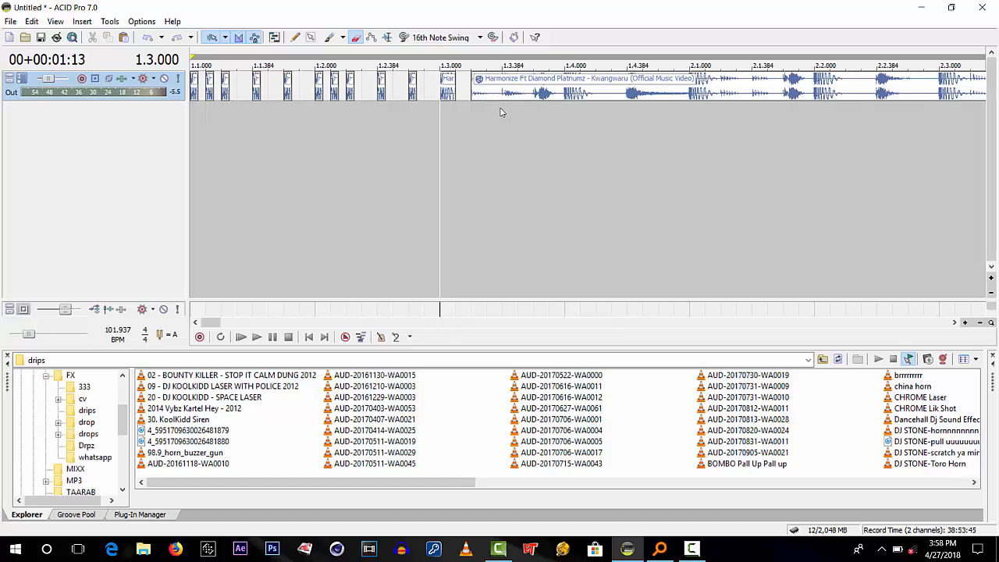
key(ctrl+z)
Try erasing five narrower gaps on a finer grid from the song event after 1.3.000, playing it partway through
key(Up)
key(Up)
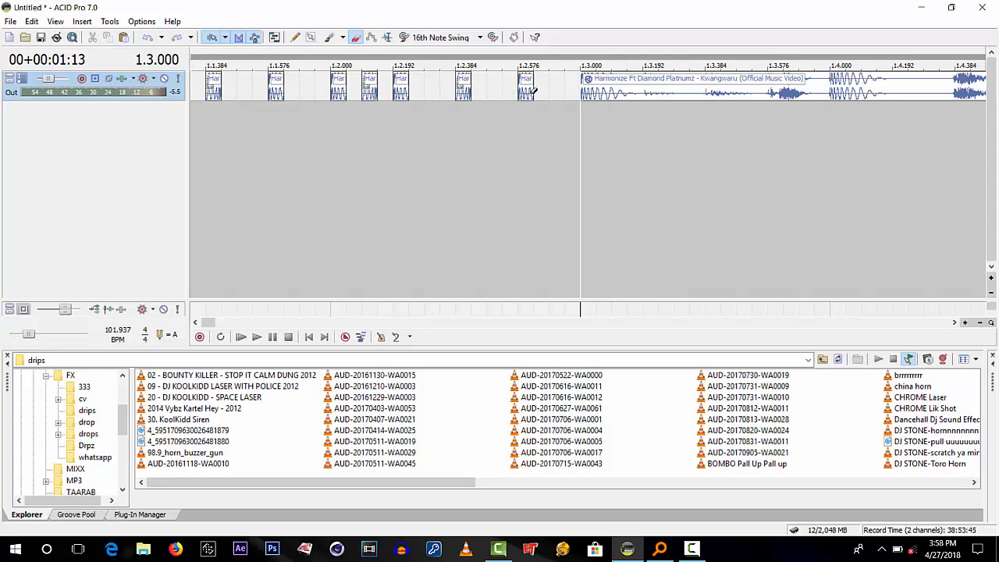
key(Down)
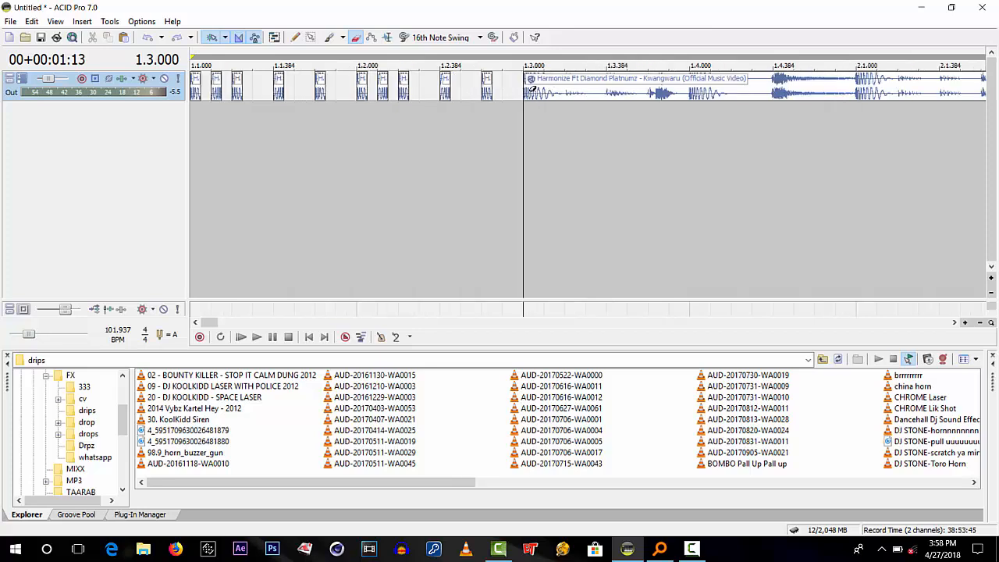
key(Up)
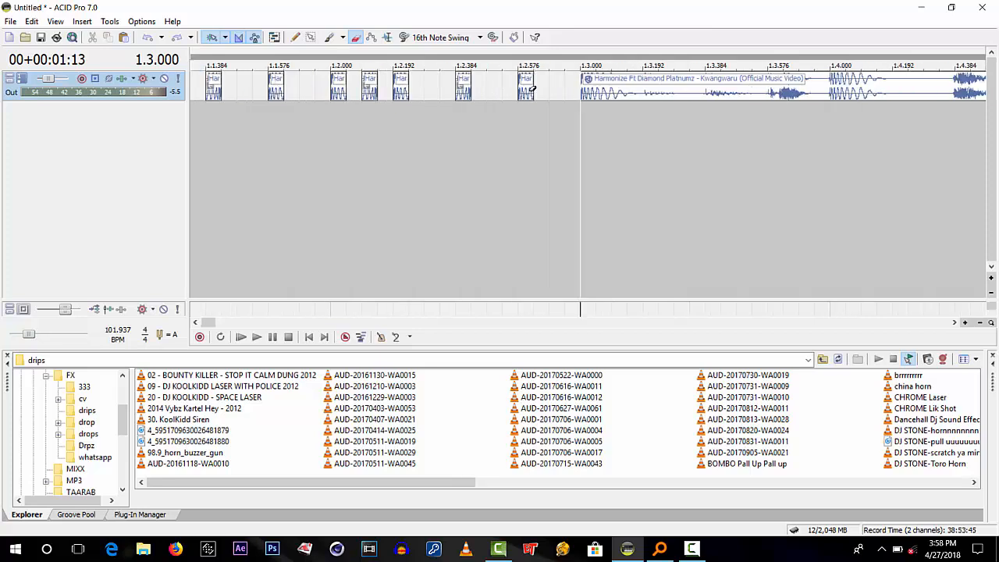
click(603, 77)
click(635, 77)
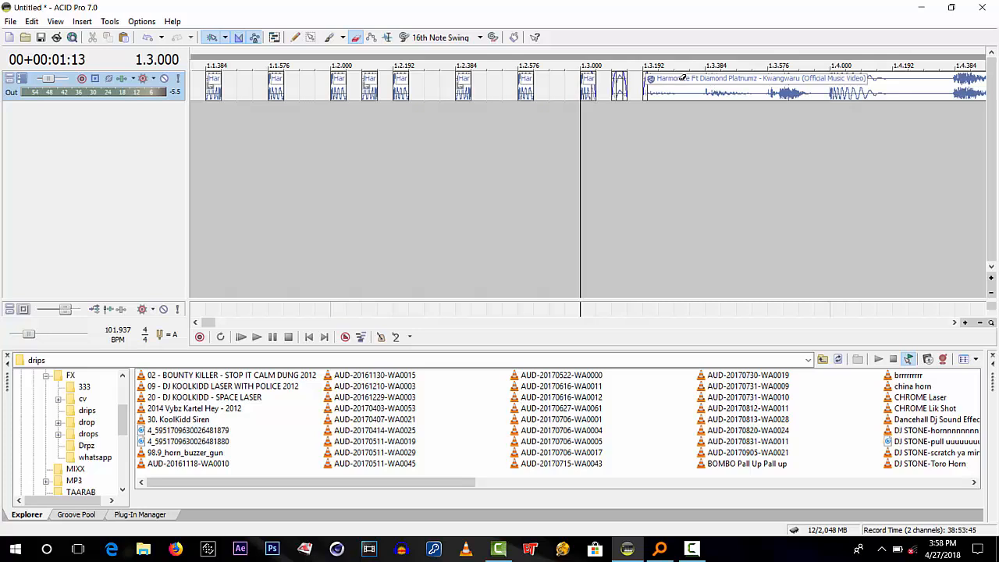
key(space)
key(space)
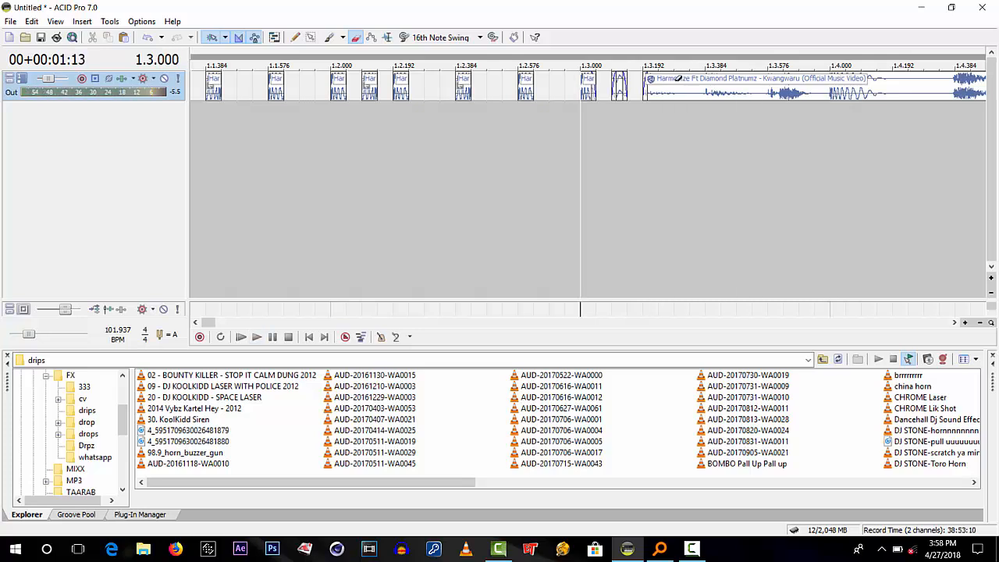
click(667, 78)
click(698, 78)
click(729, 78)
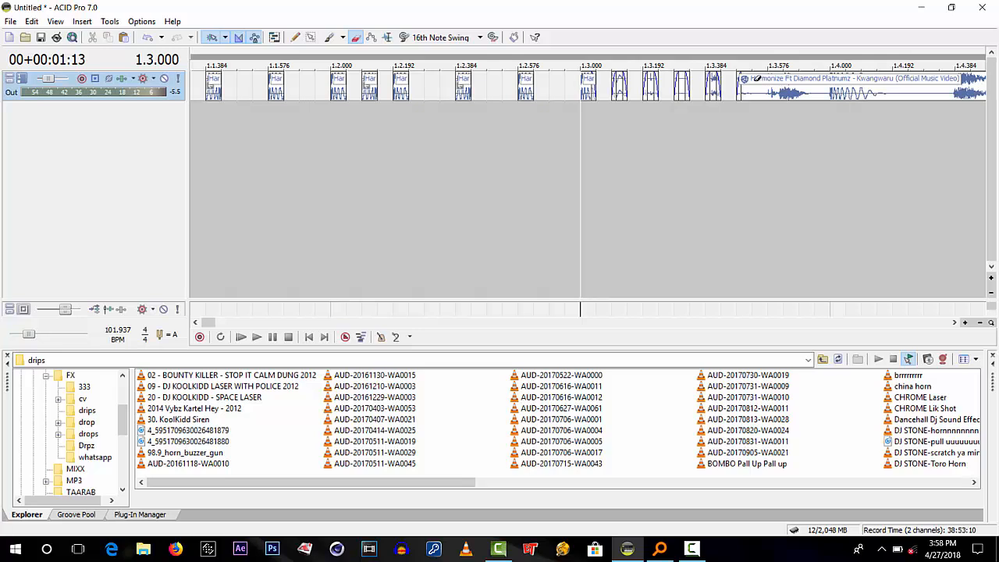
Undo the five narrow gaps erased from the song event
key(ctrl+z)
key(ctrl+z)
key(ctrl+z)
key(ctrl+z)
key(ctrl+z)
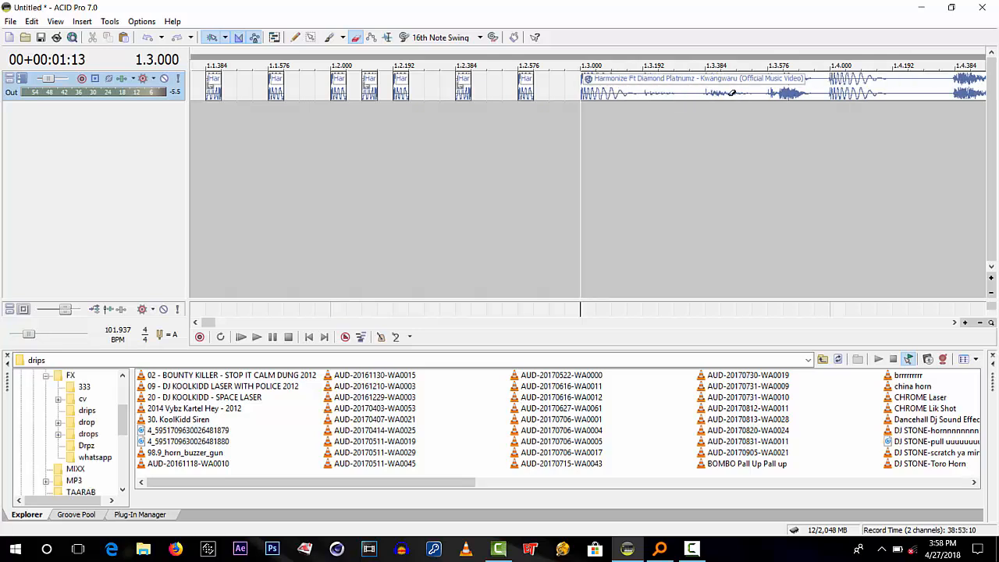
Erase eight evenly spaced gaps from the song event between 1.3.000 and 2.1.000 to create a chopped effect
scroll(732, 93, down, 1)
click(554, 82)
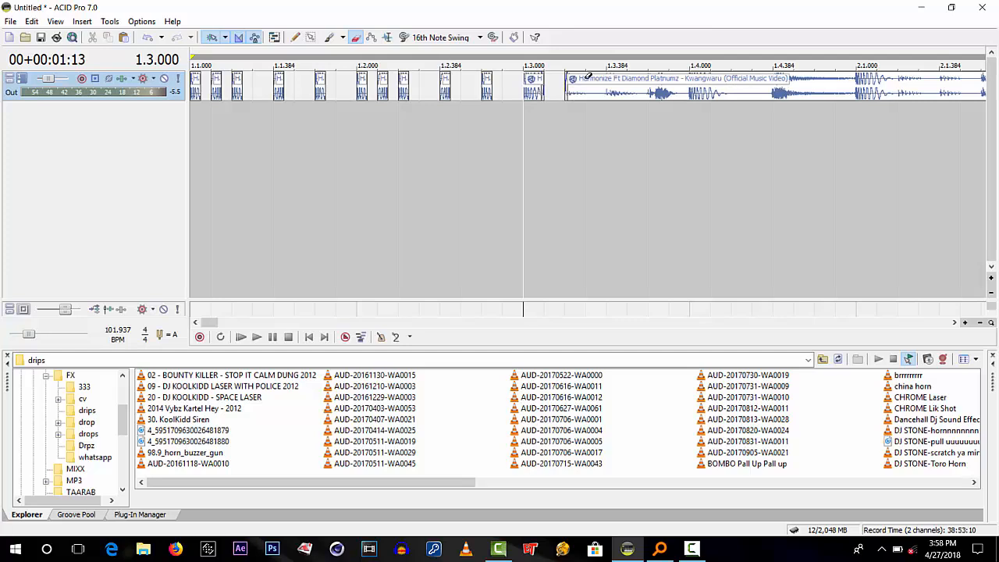
click(600, 82)
click(643, 83)
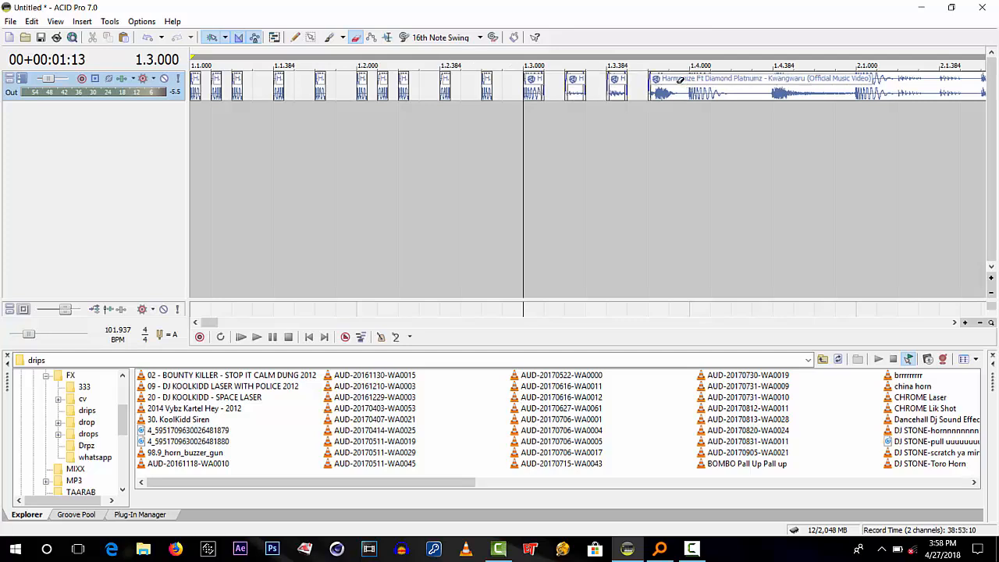
click(685, 86)
click(726, 82)
click(761, 82)
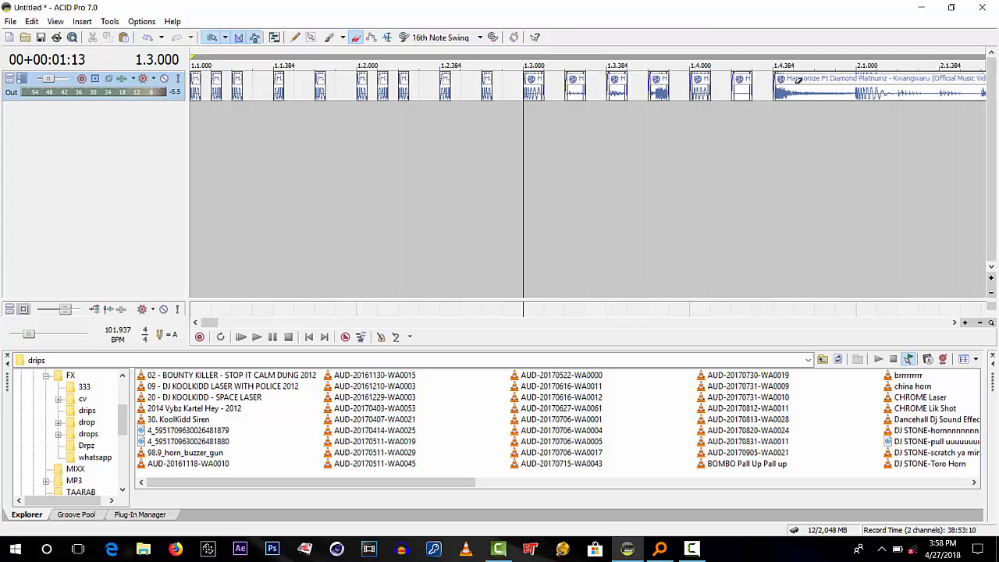
click(803, 82)
click(846, 82)
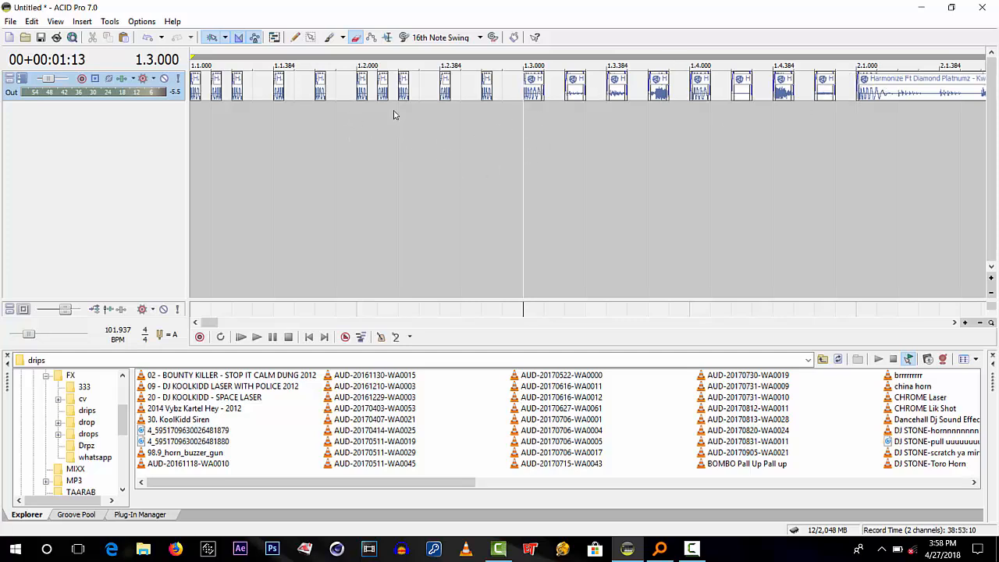
Play the chopped section from just before 1.3.000 and the whole intro from the start up to 2.1.000
click(492, 138)
key(space)
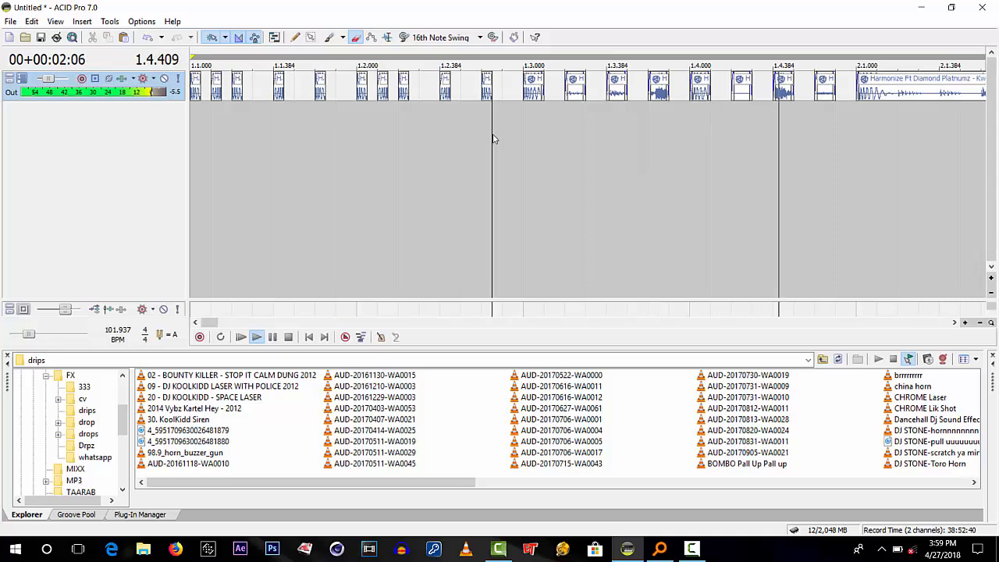
key(space)
key(space)
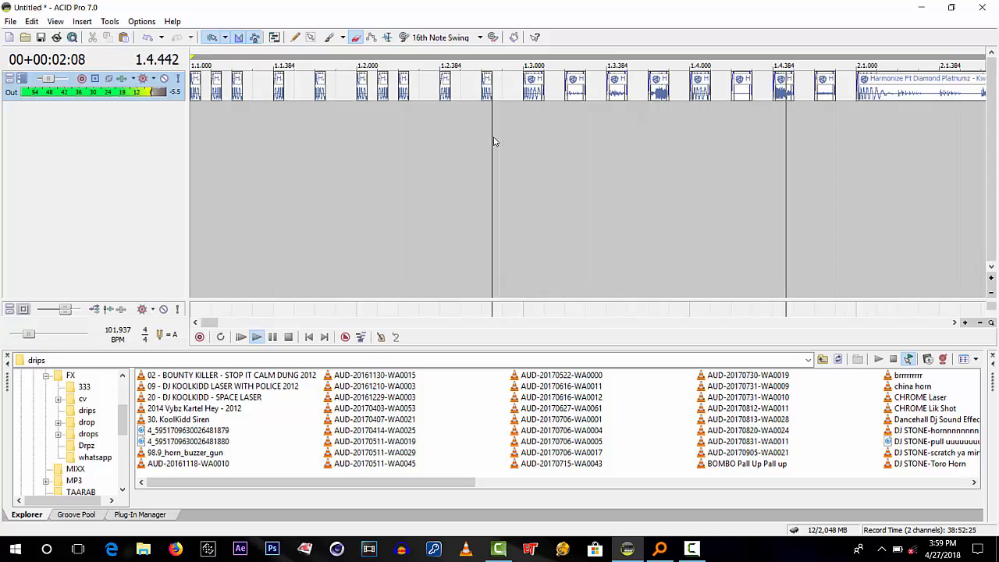
key(space)
click(309, 337)
key(space)
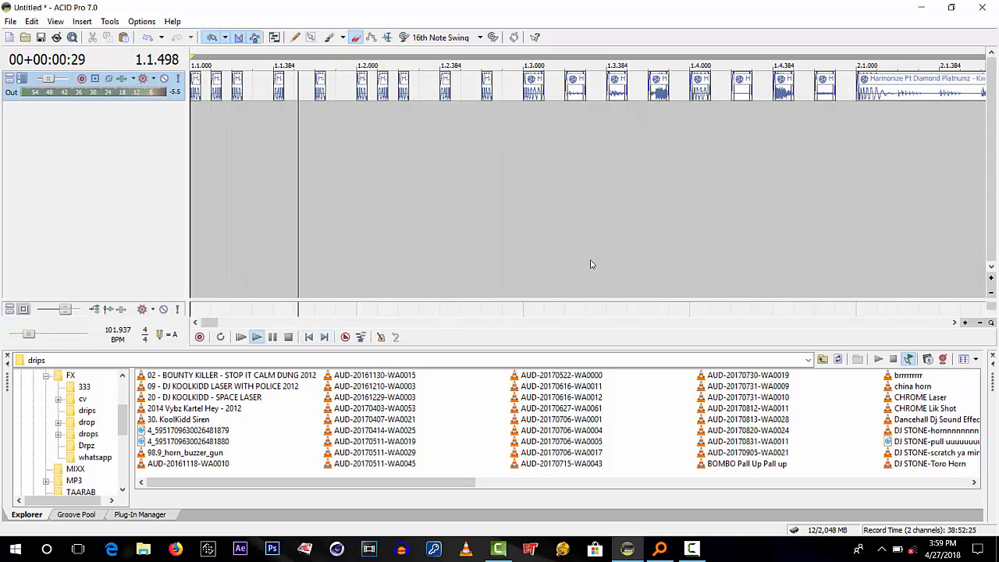
scroll(579, 234, down, 2)
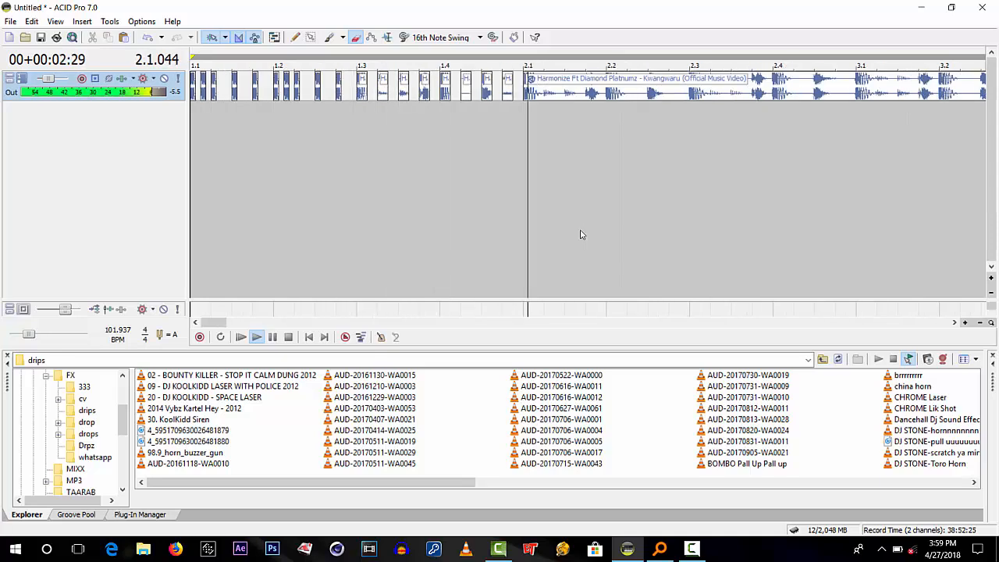
key(space)
key(space)
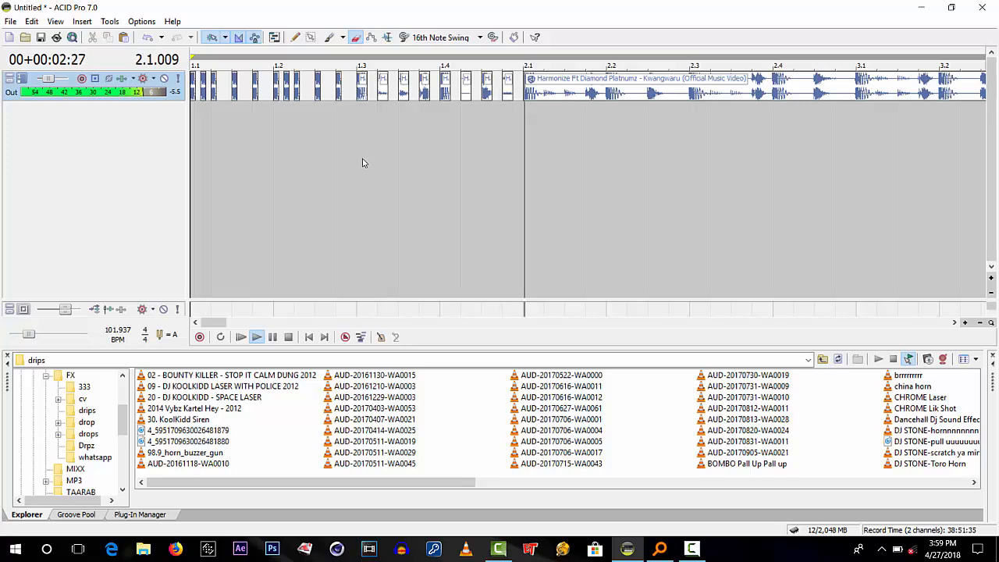
key(space)
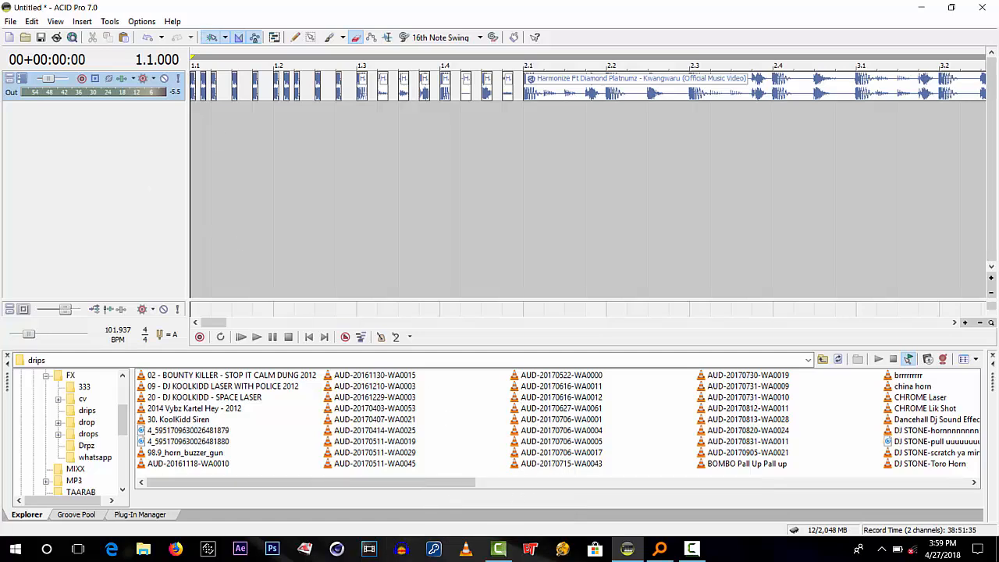
Switch to the Draw tool and undo the eight gaps so the song event is continuous from 1.3.000 again
click(296, 37)
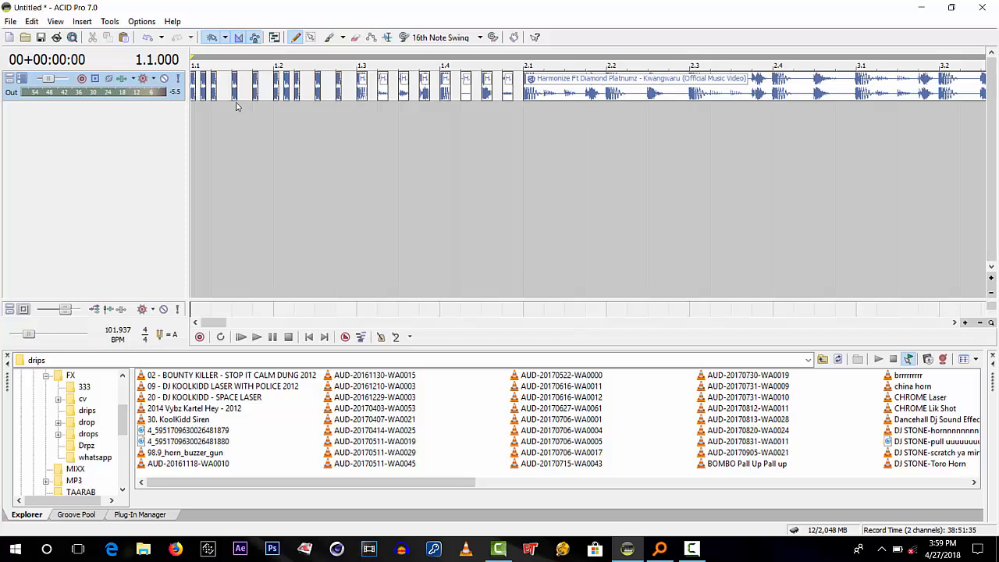
key(ctrl+z)
key(ctrl+z)
key(ctrl+z)
key(ctrl+z)
key(ctrl+z)
key(ctrl+z)
key(ctrl+z)
key(ctrl+z)
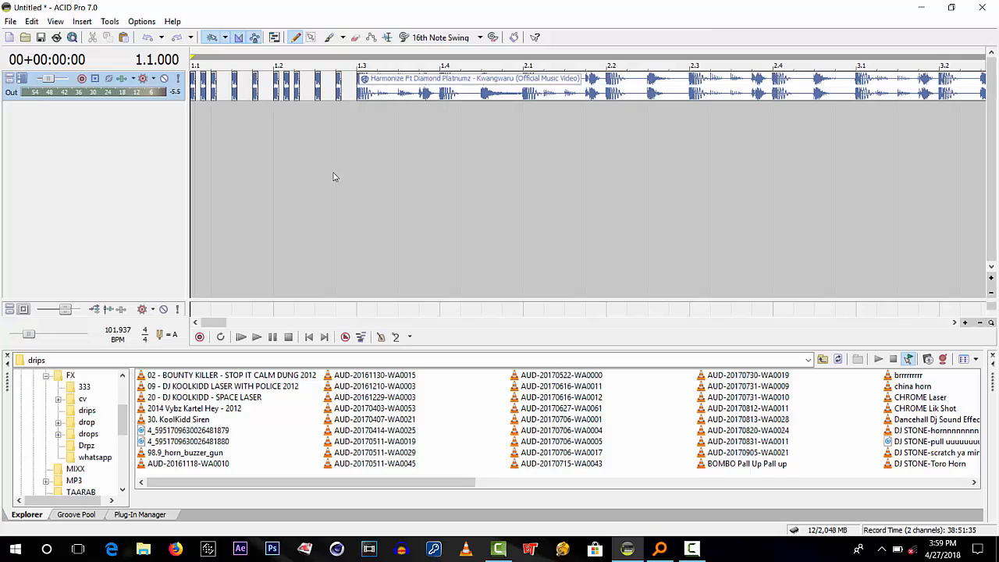
Erase all kick slices before 1.3.000 except the first one at 1.1.000
scroll(334, 174, up, 4)
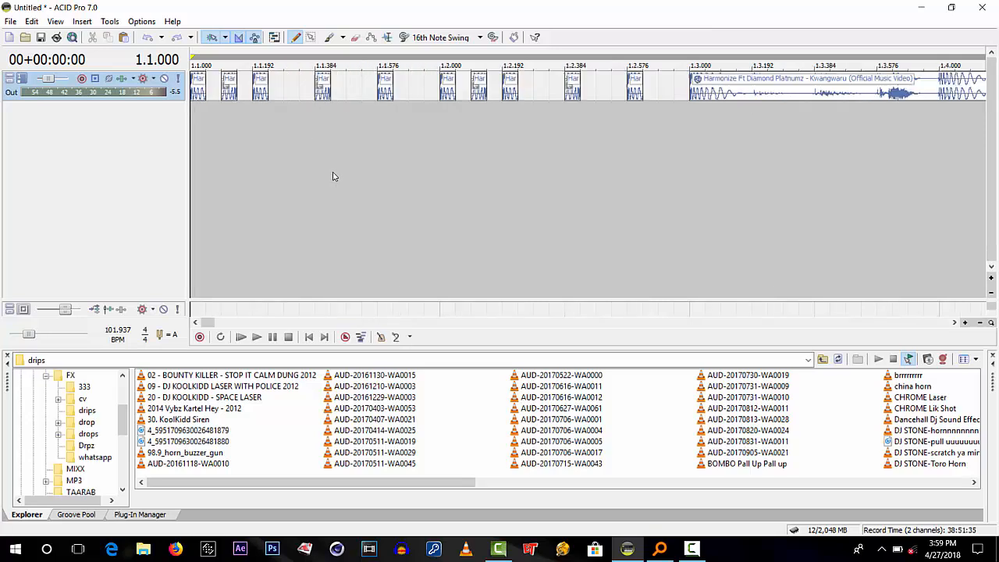
click(355, 37)
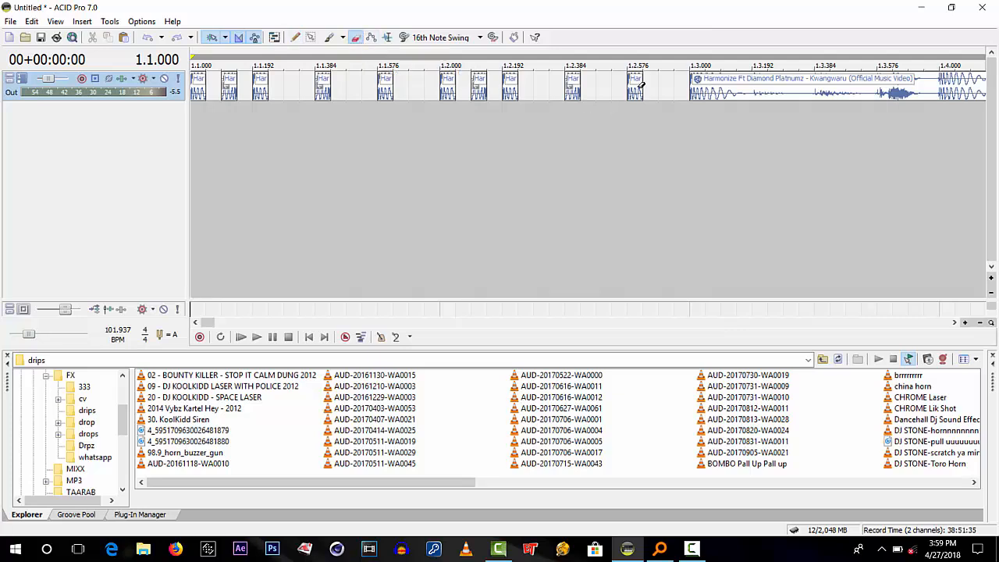
drag(546, 81, 394, 68)
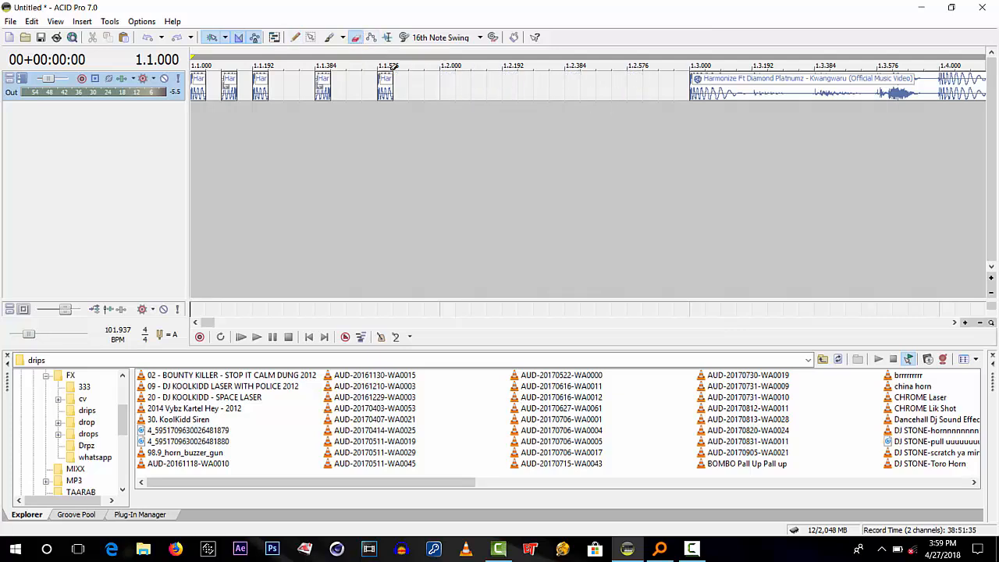
drag(269, 72, 234, 84)
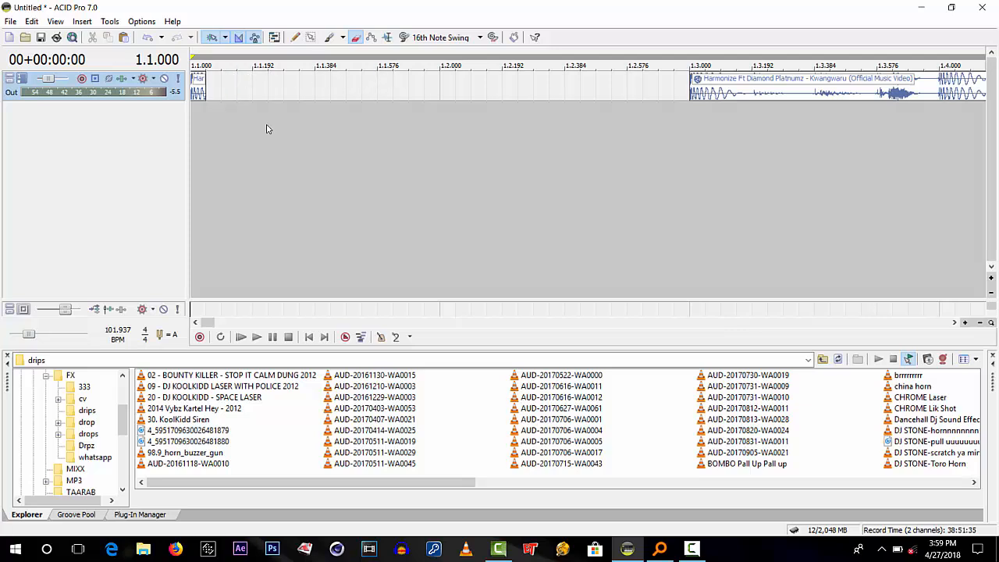
Place a copy of the first kick slice so that it ends at 1.1.192, and play from the start
click(295, 37)
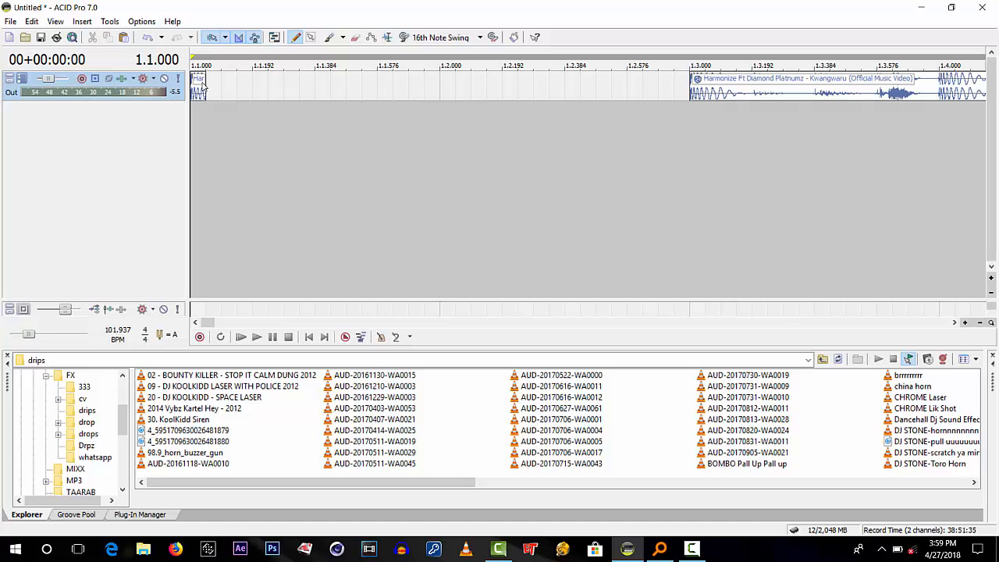
click(246, 92)
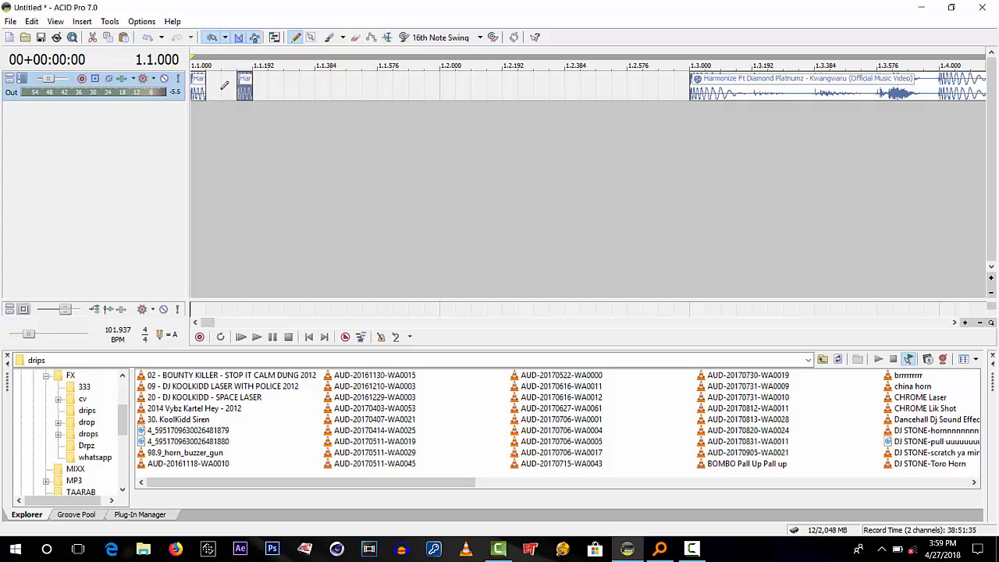
key(space)
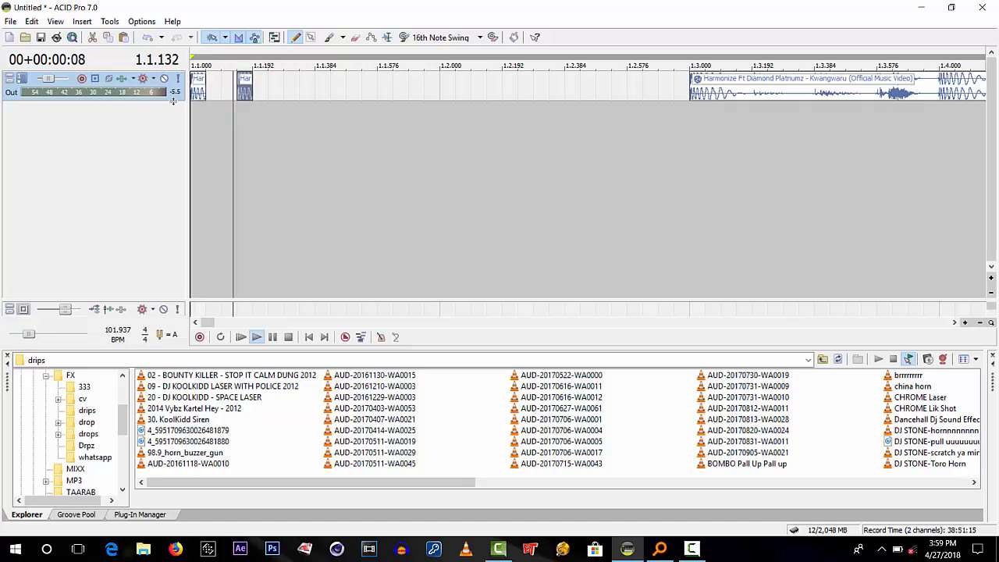
key(space)
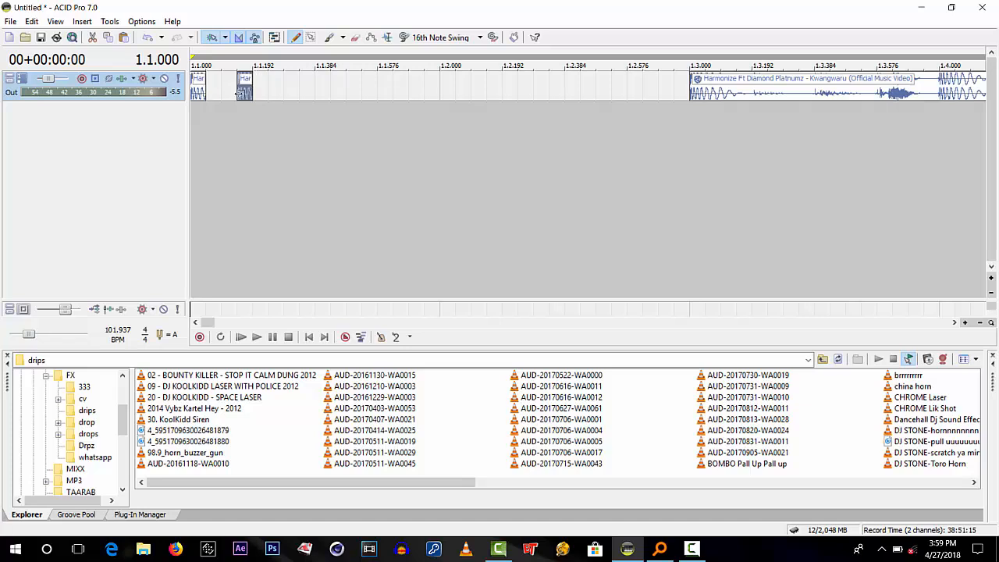
Place kick slices at 1.1.384 and ending at 1.1.576, checking the timing of the second one by playback
click(312, 92)
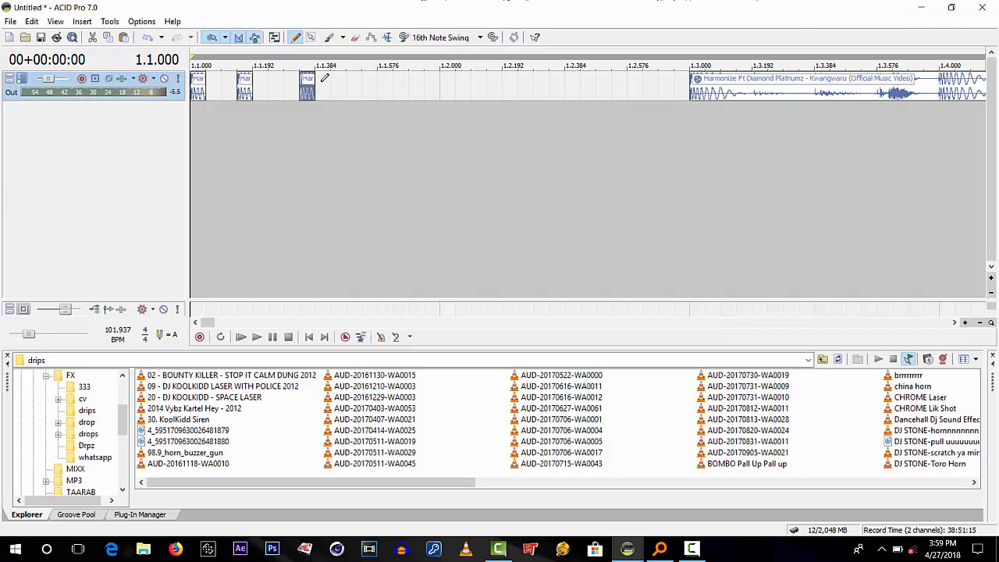
drag(307, 85, 321, 86)
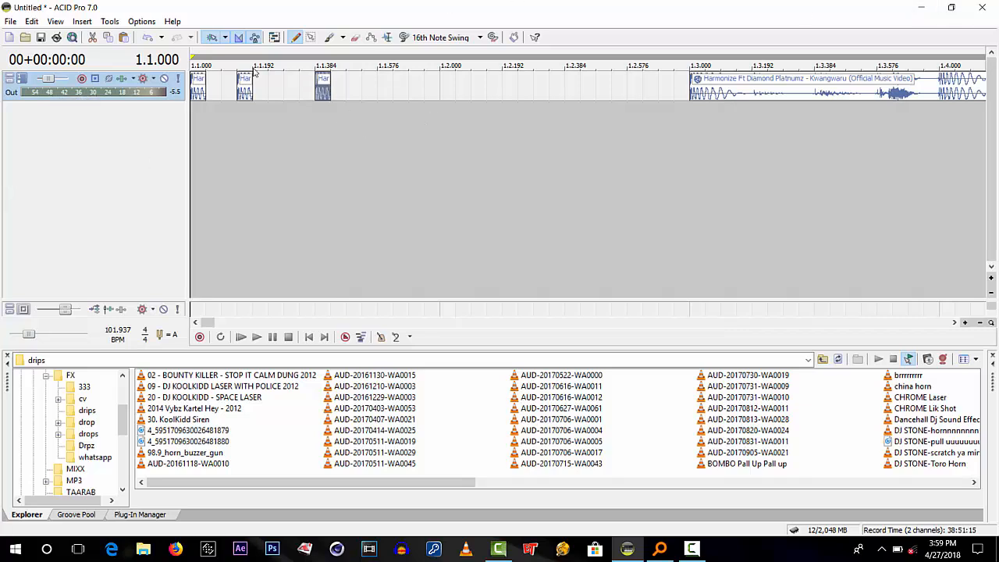
click(370, 88)
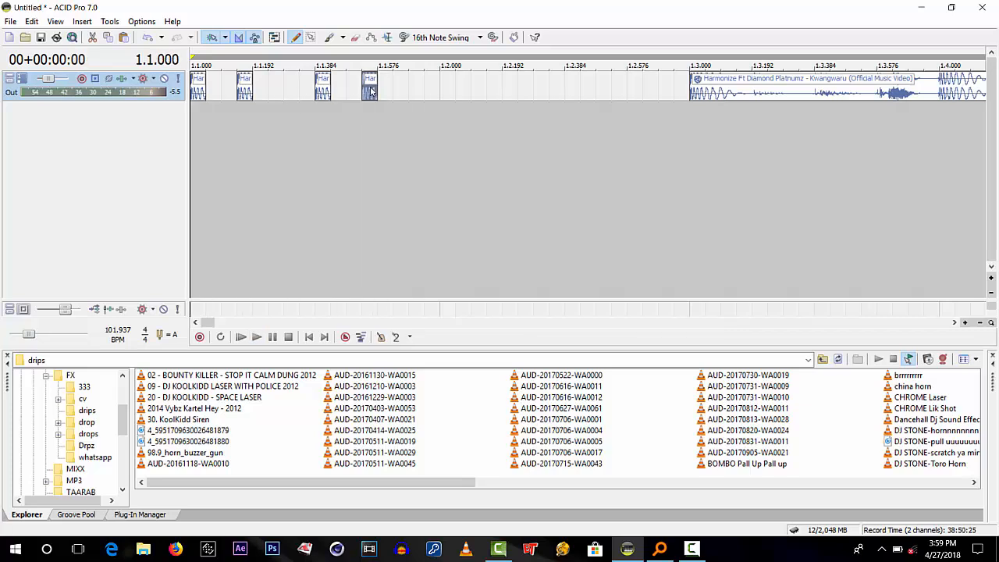
drag(376, 91, 385, 90)
key(space)
key(space)
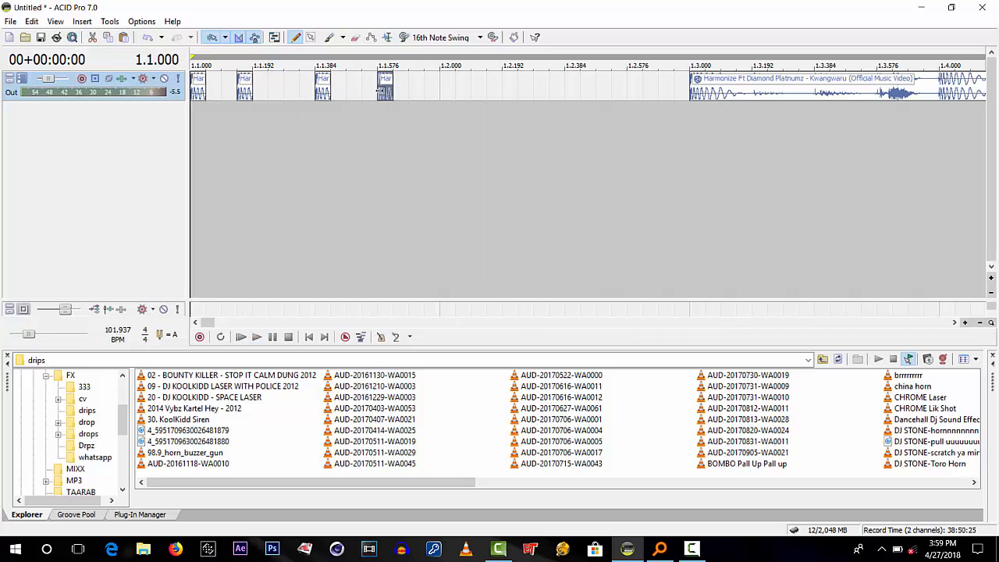
drag(389, 88, 373, 86)
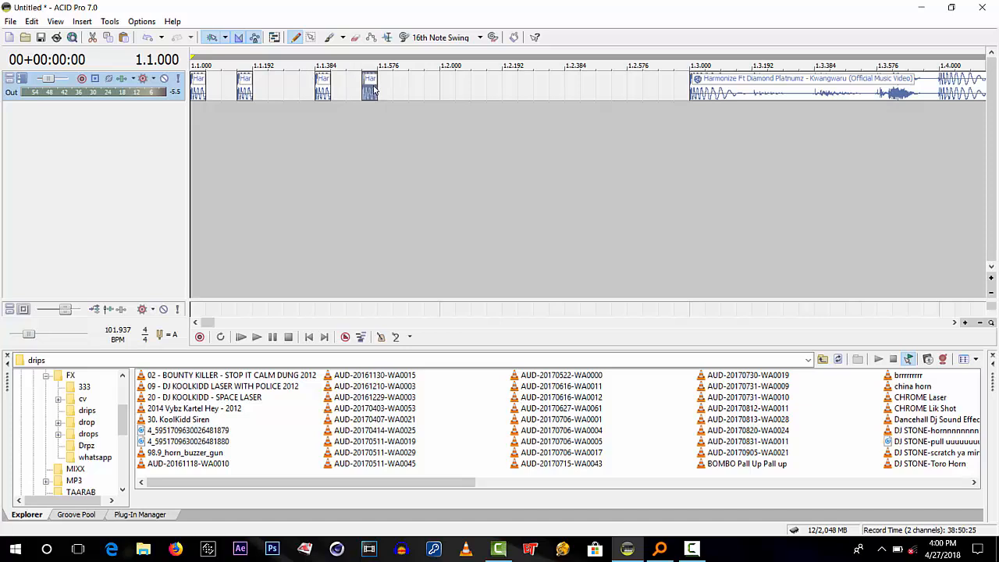
Add three more kick slices: at 1.2.000, ending at 1.2.192, and at 1.2.384
click(447, 86)
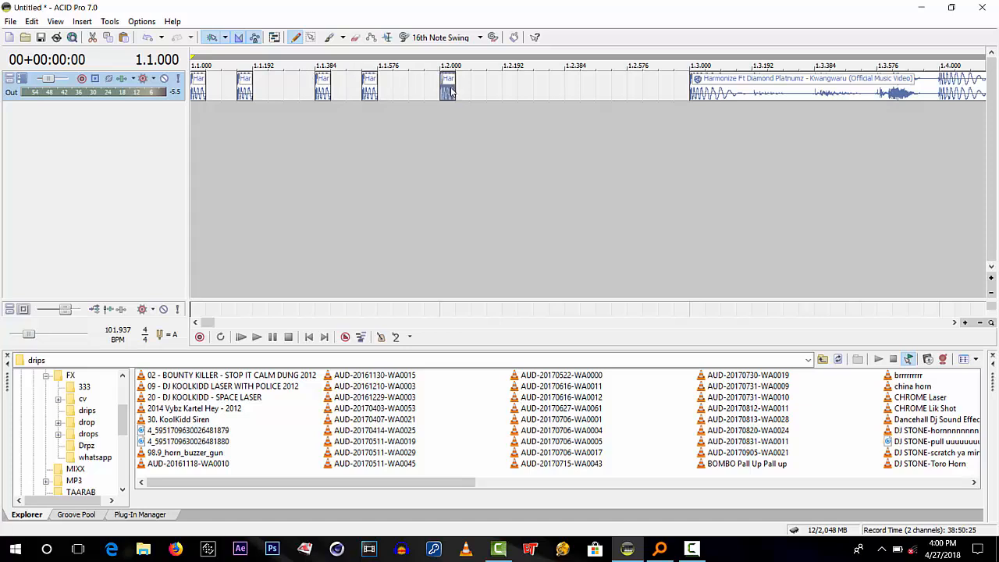
click(494, 88)
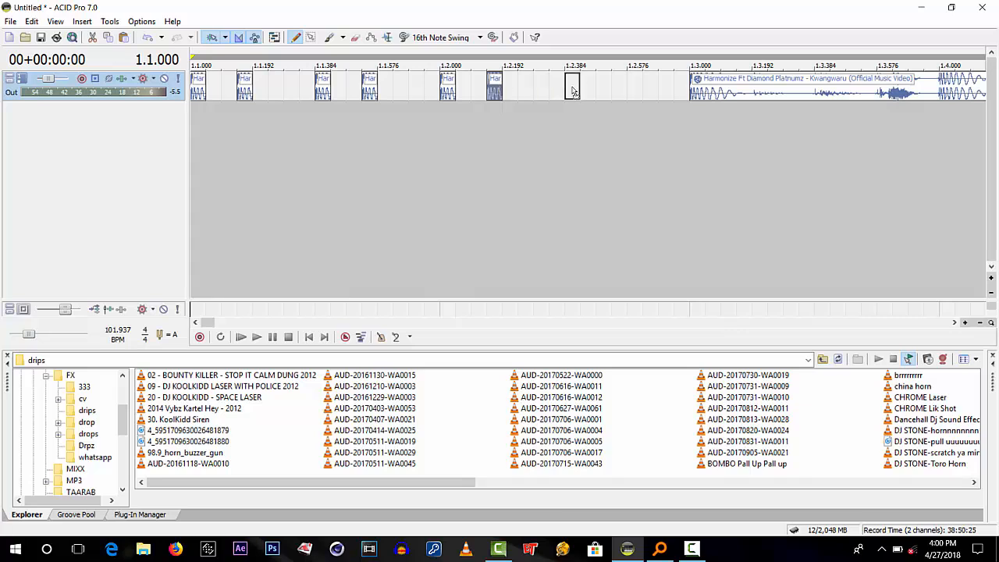
click(571, 88)
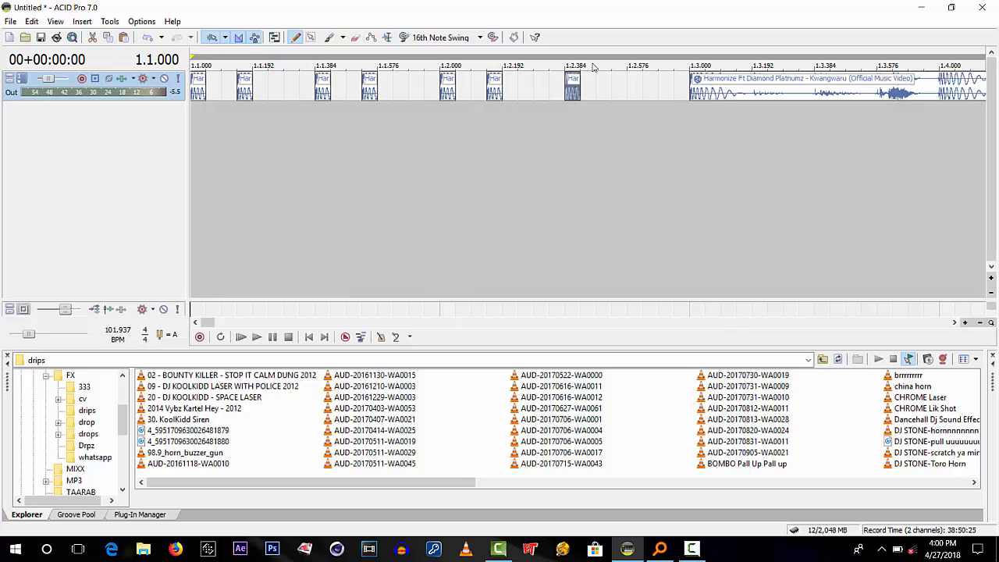
Delete the song event that starts at 1.3.000 and play the kick slices from the start
click(740, 84)
key(Delete)
click(309, 336)
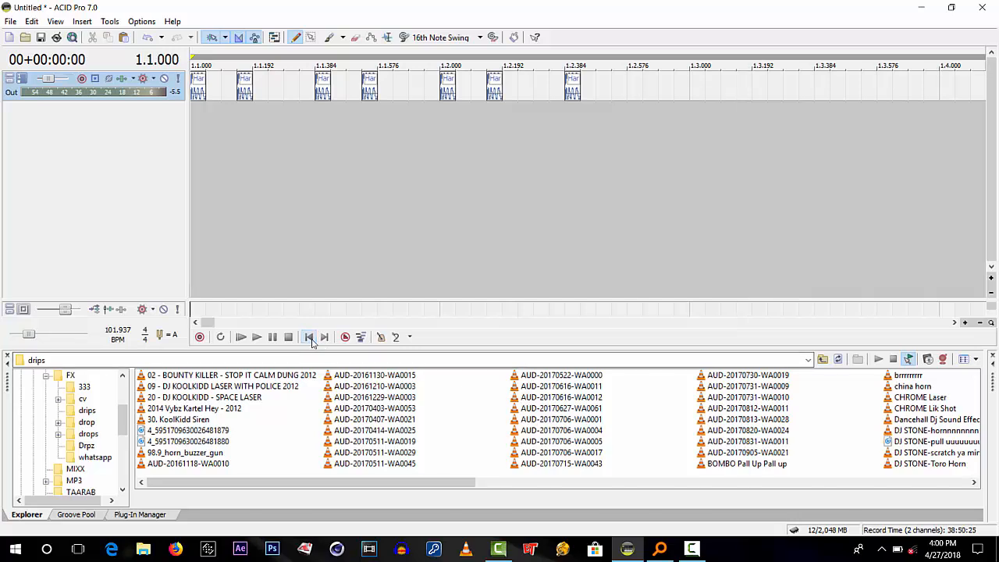
key(space)
key(space)
key(space)
key(space)
Move the slice at 1.1.384 to just before 1.2.000 and the following slice to 1.1.576, playing the pattern after each move
drag(327, 87, 436, 107)
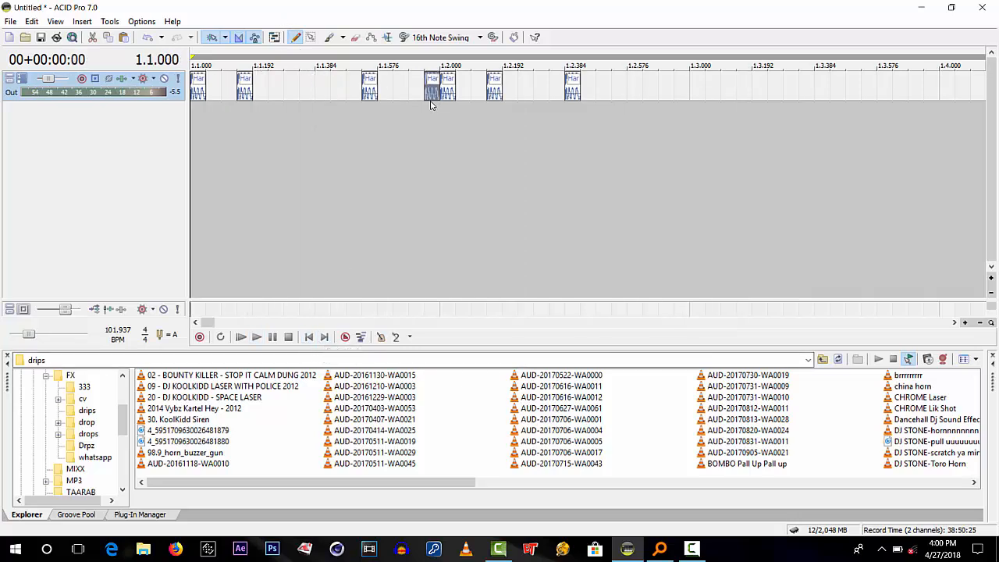
click(366, 95)
key(space)
key(space)
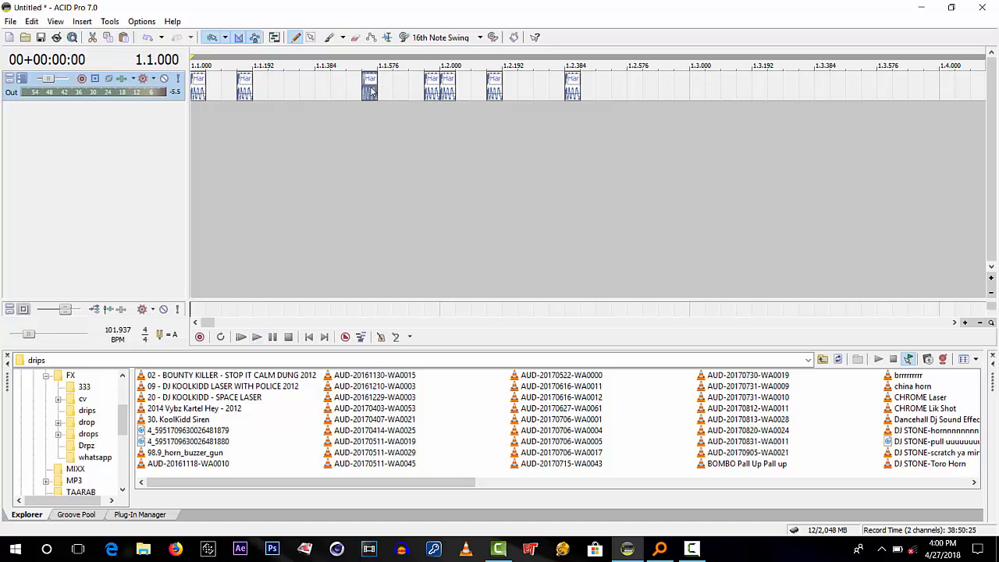
drag(371, 92, 386, 91)
key(space)
key(space)
Delete the kick slice that ends at 1.2.000 and play the pattern from the start
click(431, 88)
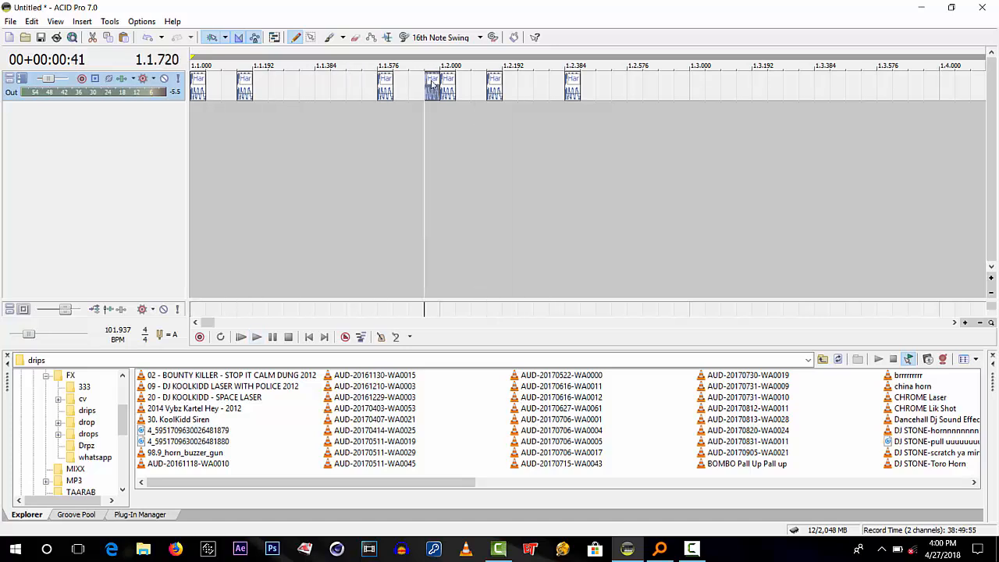
key(Delete)
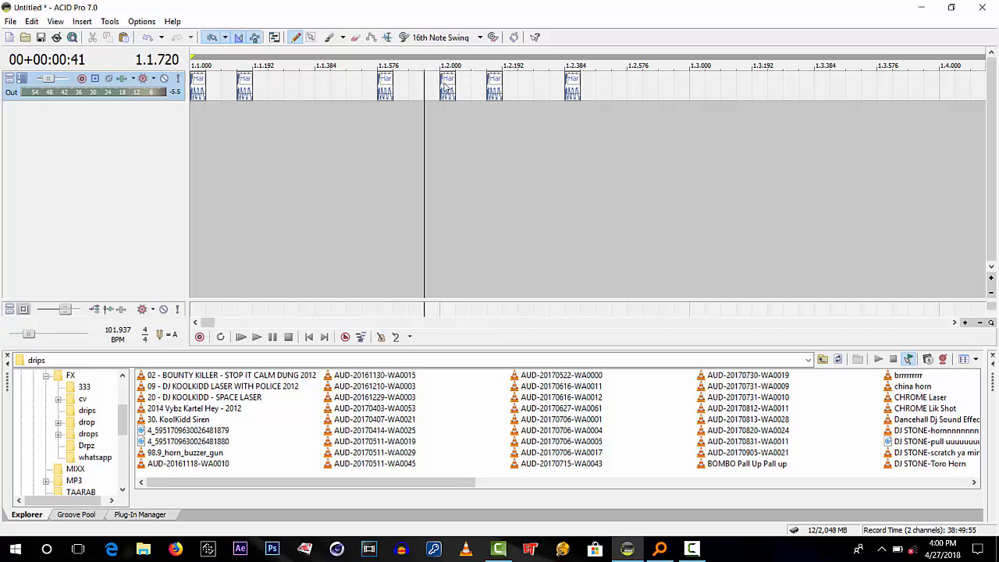
key(space)
key(space)
click(309, 337)
key(space)
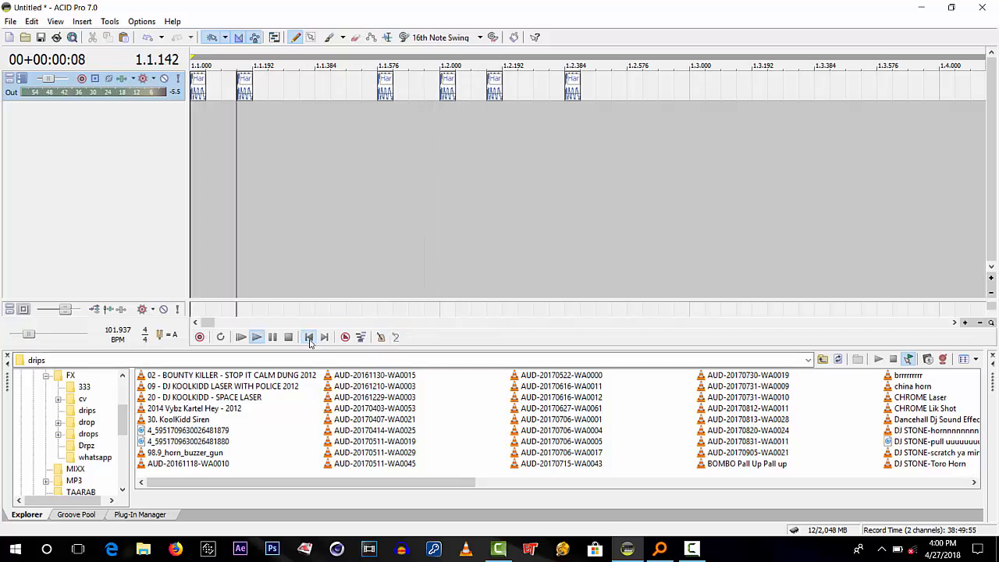
key(space)
Move the kick slice from 1.2.000 to 1.1.384, play the pattern, and delete the slice ending at 1.2.192
drag(445, 78, 320, 78)
key(space)
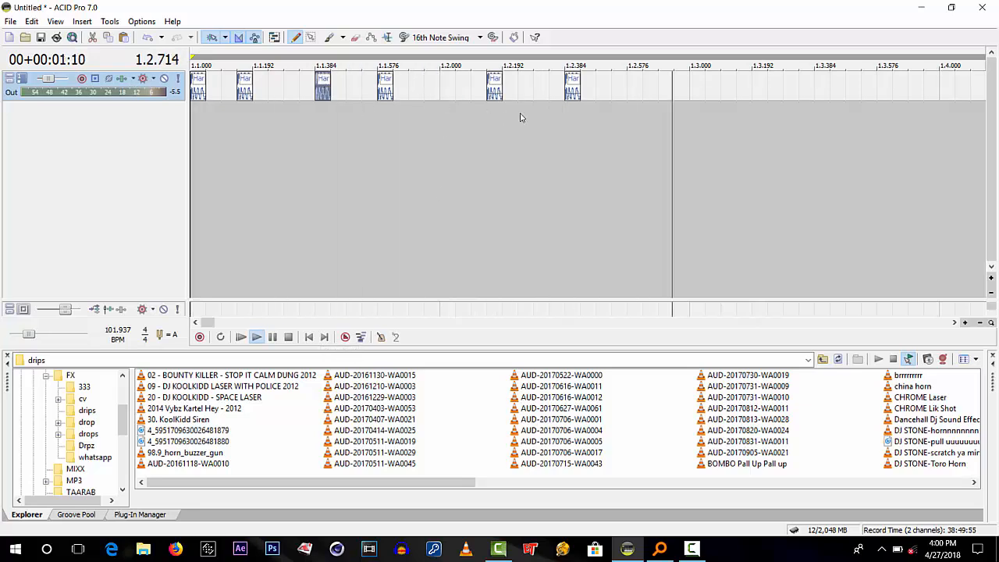
key(space)
click(487, 82)
key(Delete)
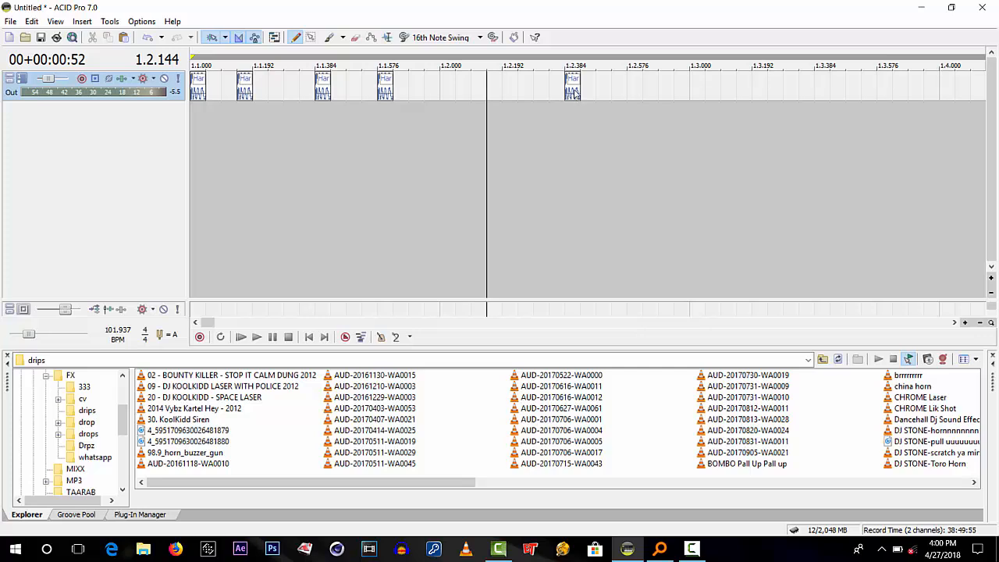
Move the kick slice from 1.2.384 to 1.2.000 and play from the start
drag(574, 95, 442, 94)
click(311, 337)
key(space)
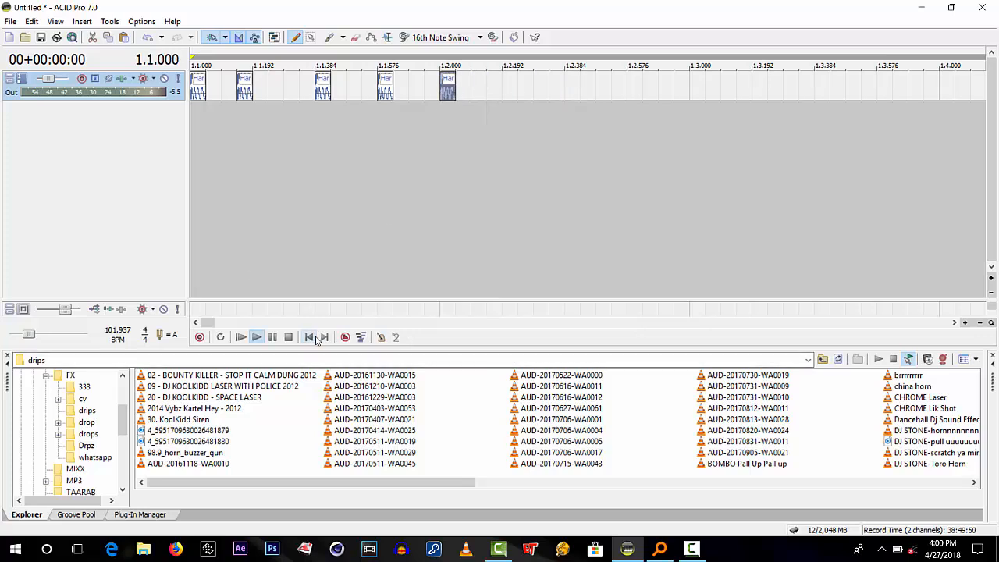
key(space)
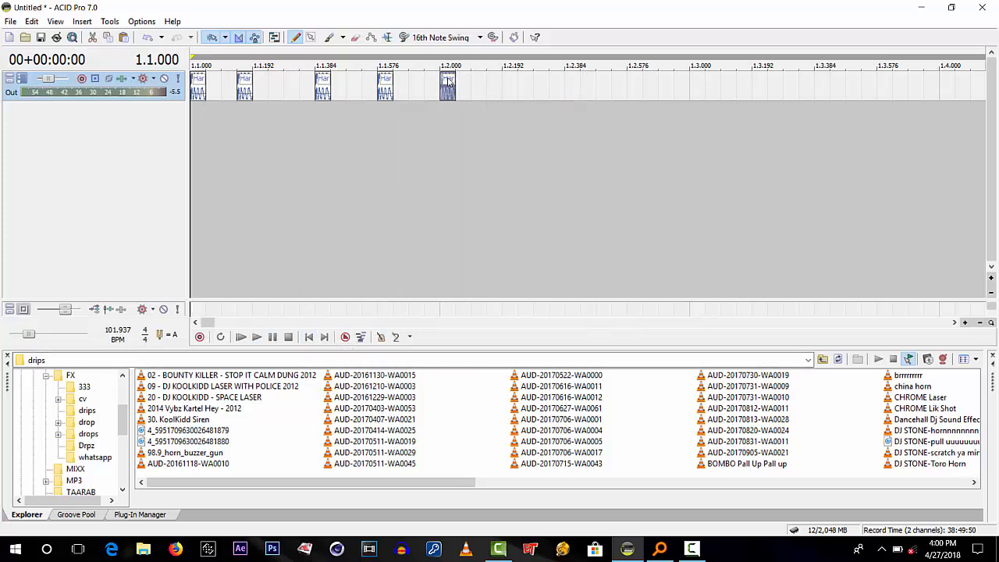
Add kick slices midway between 1.2.000 and 1.2.192, at 1.2.192 and at 1.2.384, and play the pattern
click(478, 88)
click(509, 88)
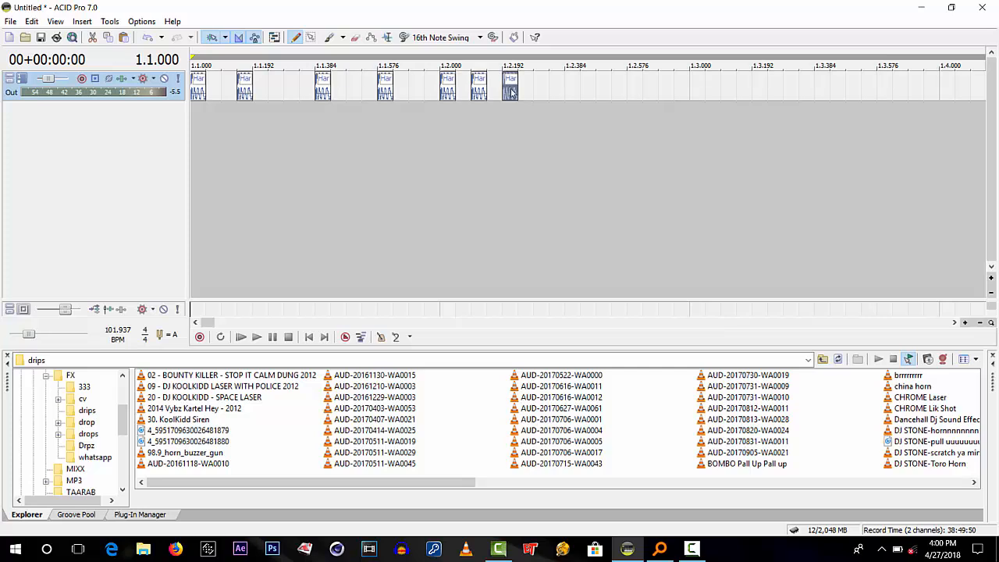
click(568, 88)
key(space)
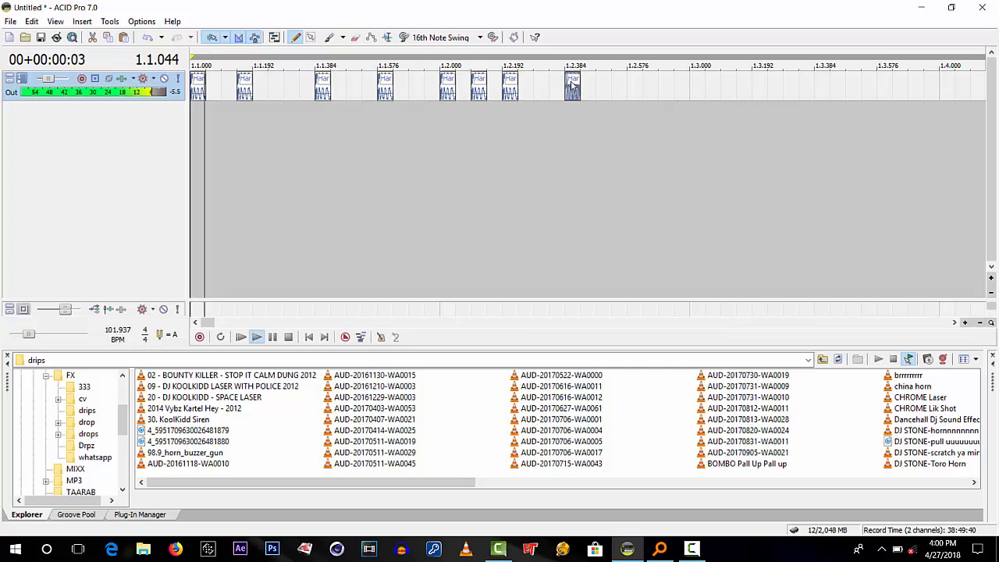
key(space)
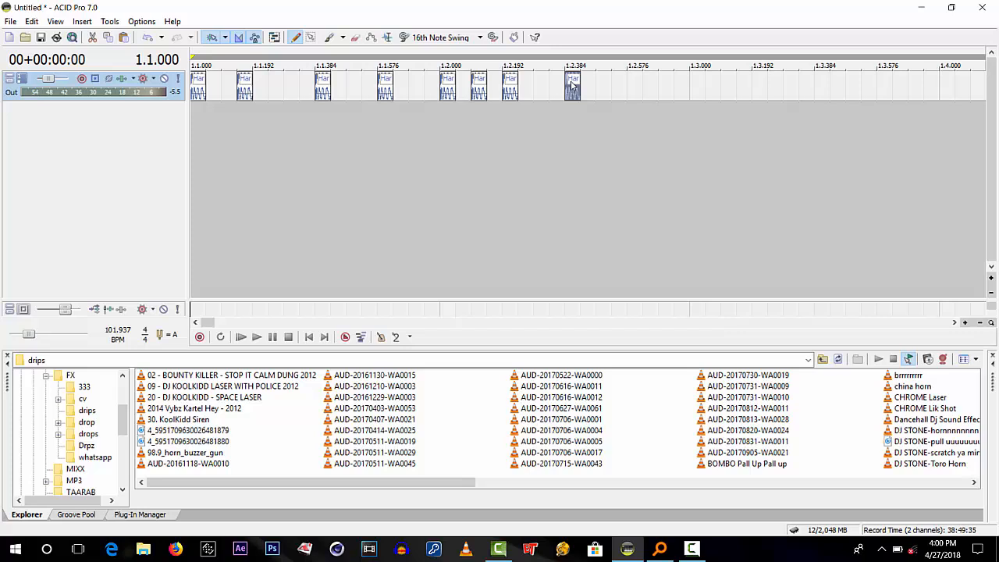
Add kick slices at 1.2.576, midway between 1.2.576 and 1.3.000, and at 1.3.000
click(634, 87)
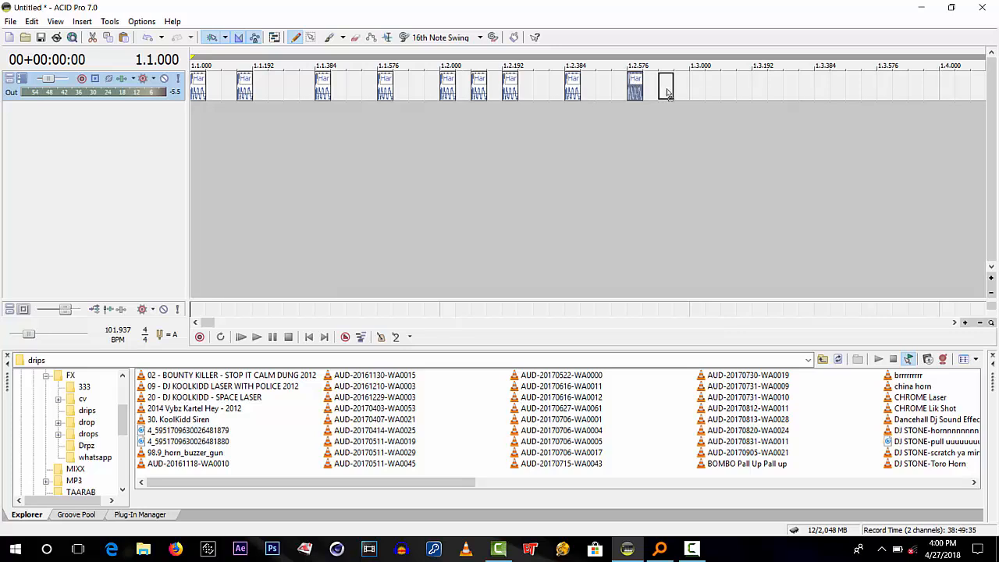
click(666, 87)
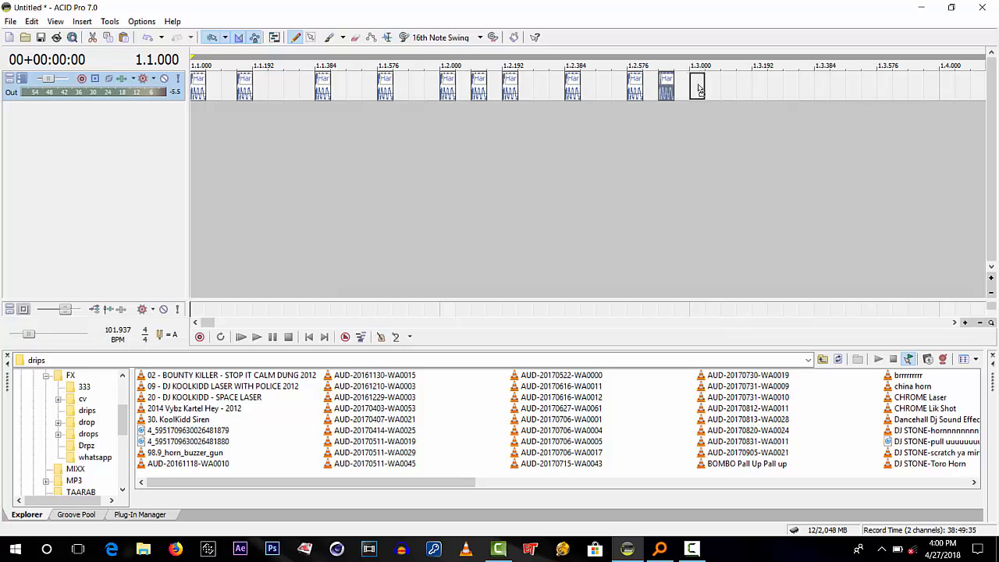
click(696, 87)
Draw a song event from 1.3.192 to just past 1.4.000, play the intro, and shorten the event to one kick slice
drag(756, 87, 955, 136)
key(space)
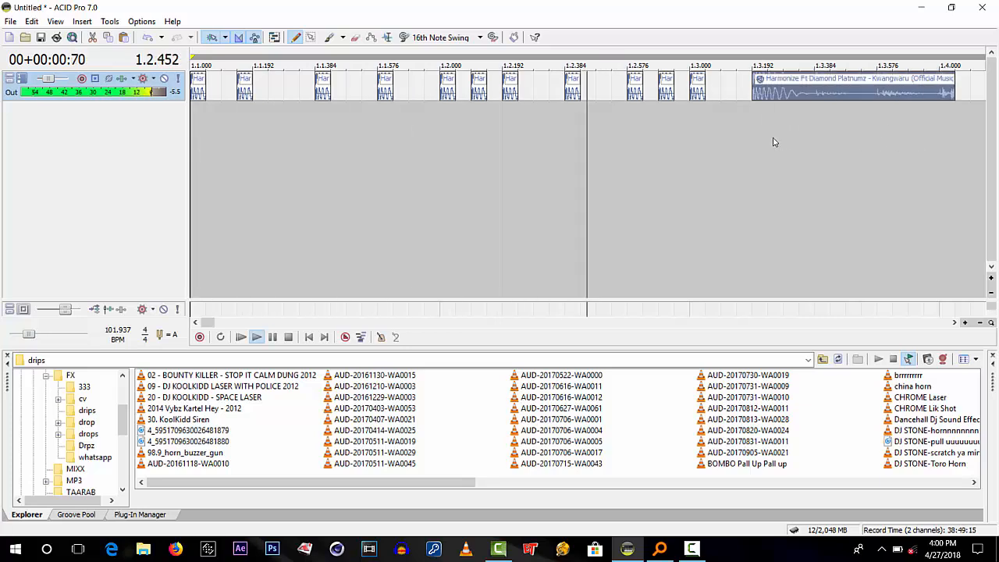
key(space)
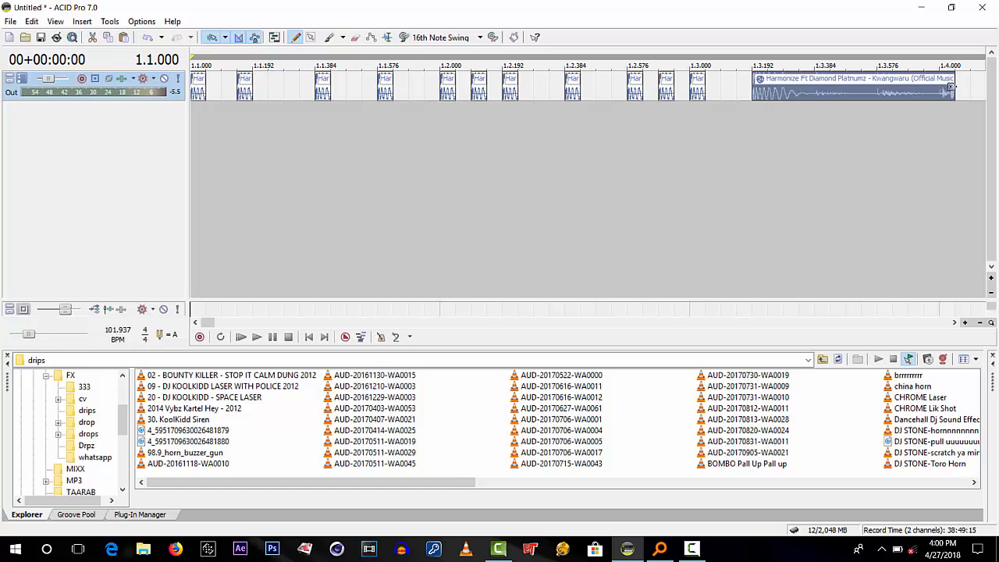
drag(953, 85, 772, 83)
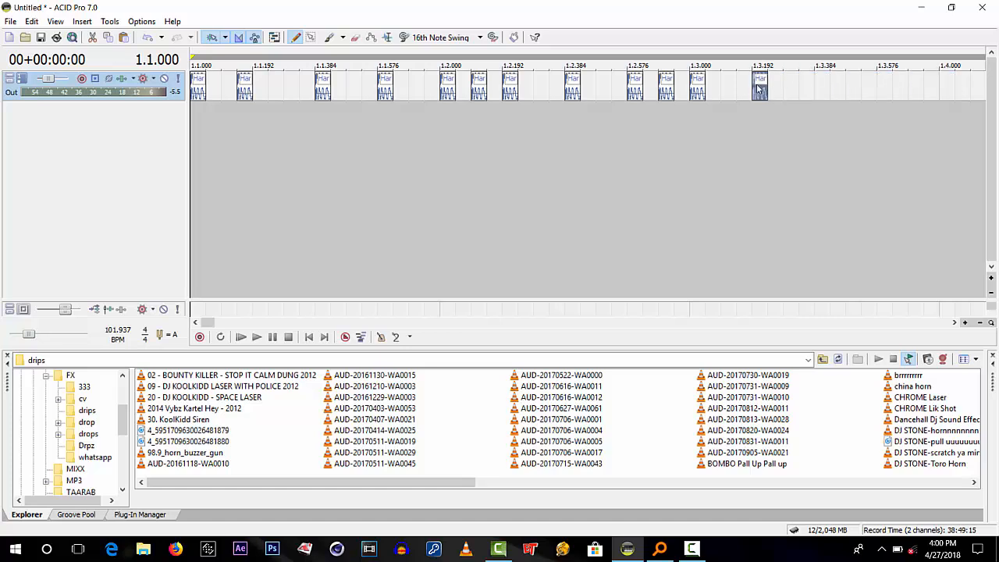
Place further kick slices at 1.3.384 and 1.3.576, and play the intro from the start
click(788, 86)
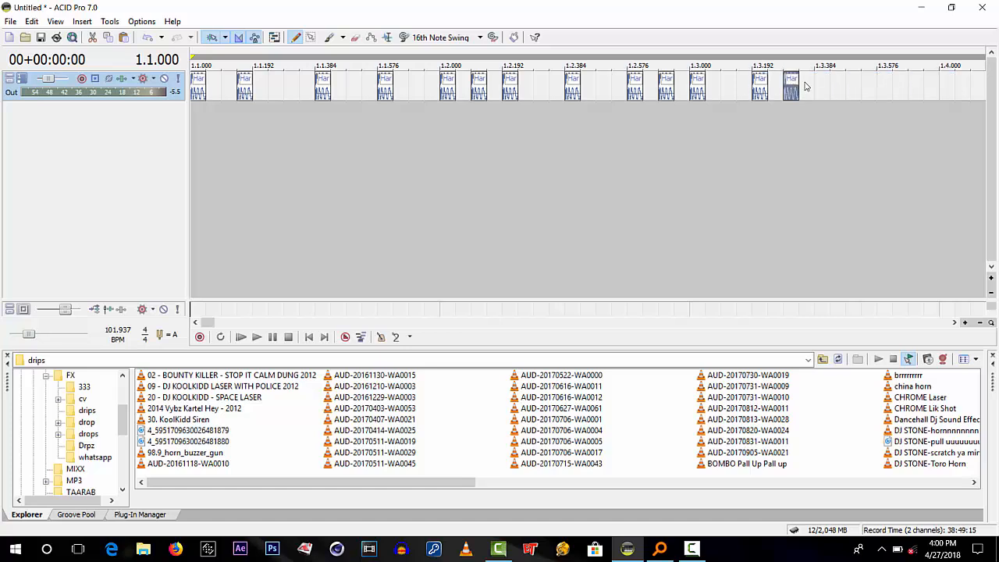
drag(806, 86, 823, 87)
click(885, 82)
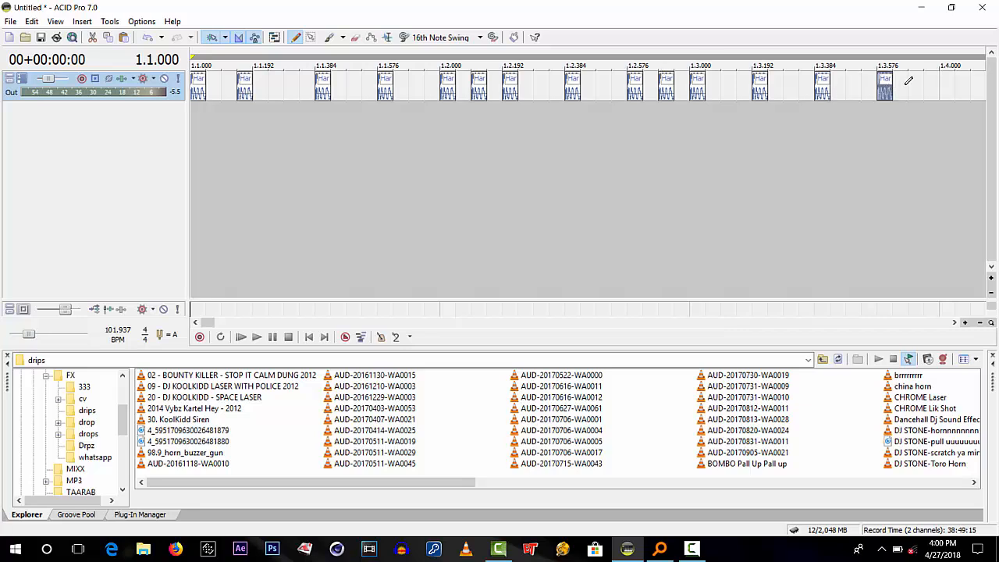
key(space)
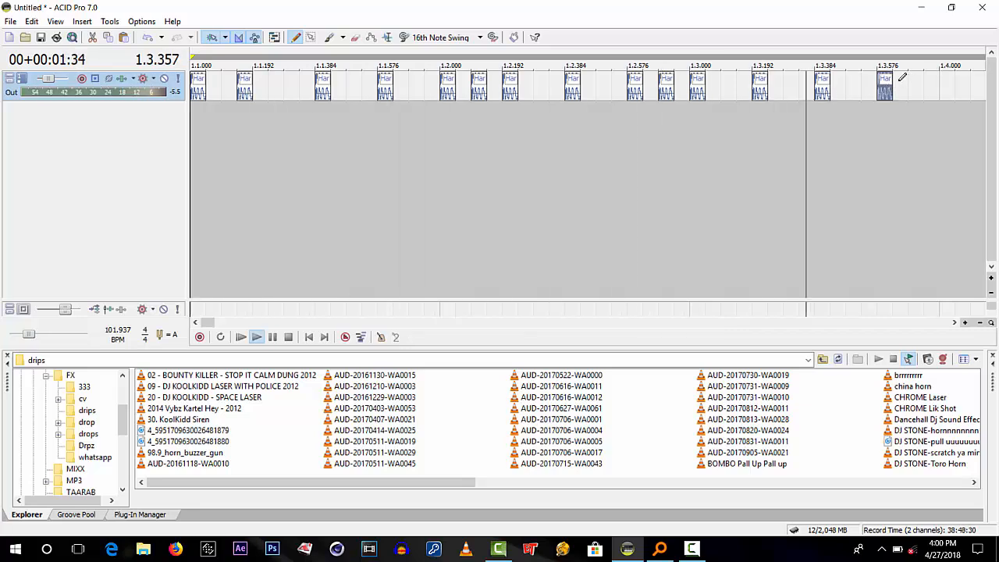
key(space)
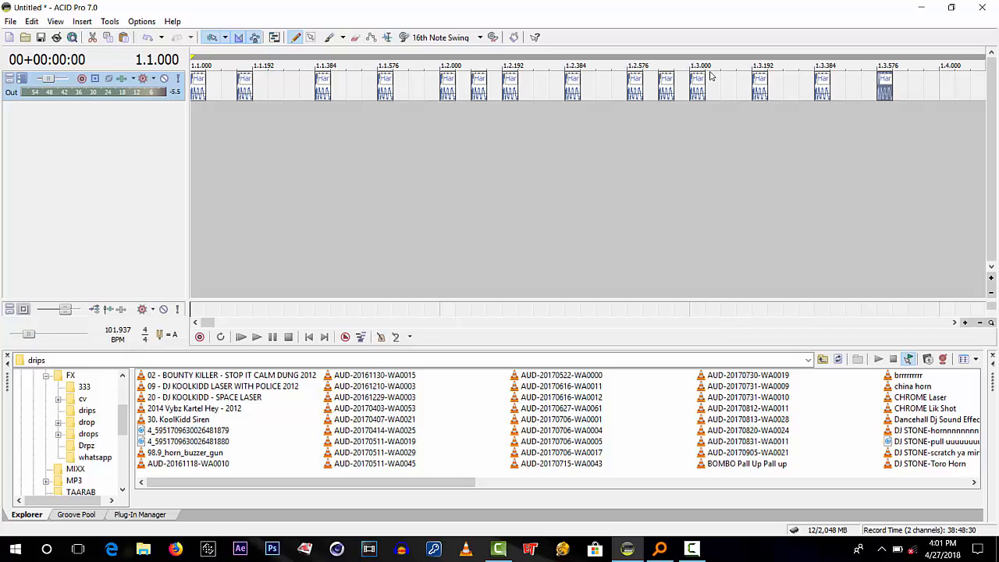
Add a kick slice at 1.4.000, lengthen the one at 1.3.576 to double its length, and play the intro
click(947, 81)
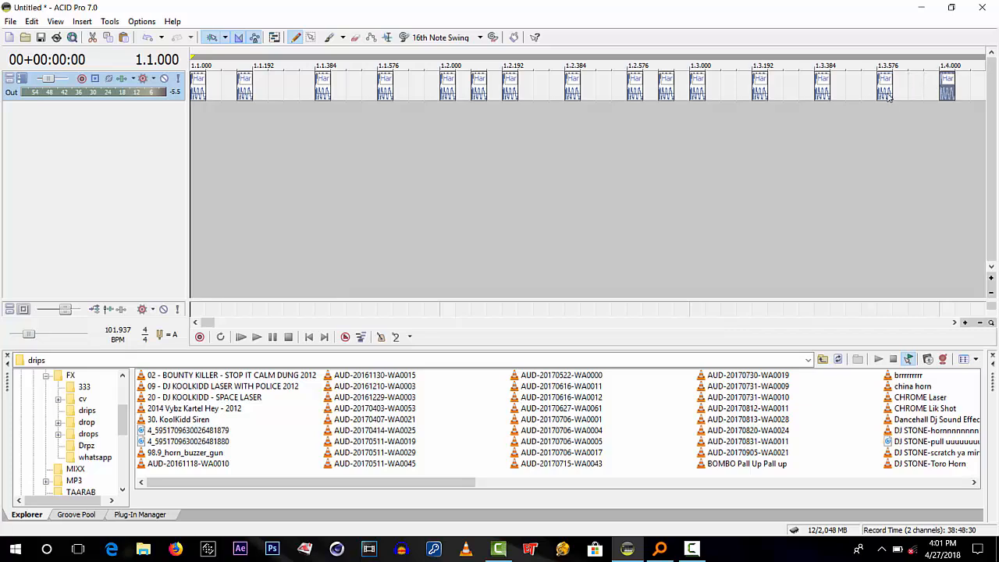
drag(888, 95, 902, 87)
key(space)
scroll(766, 116, down, 2)
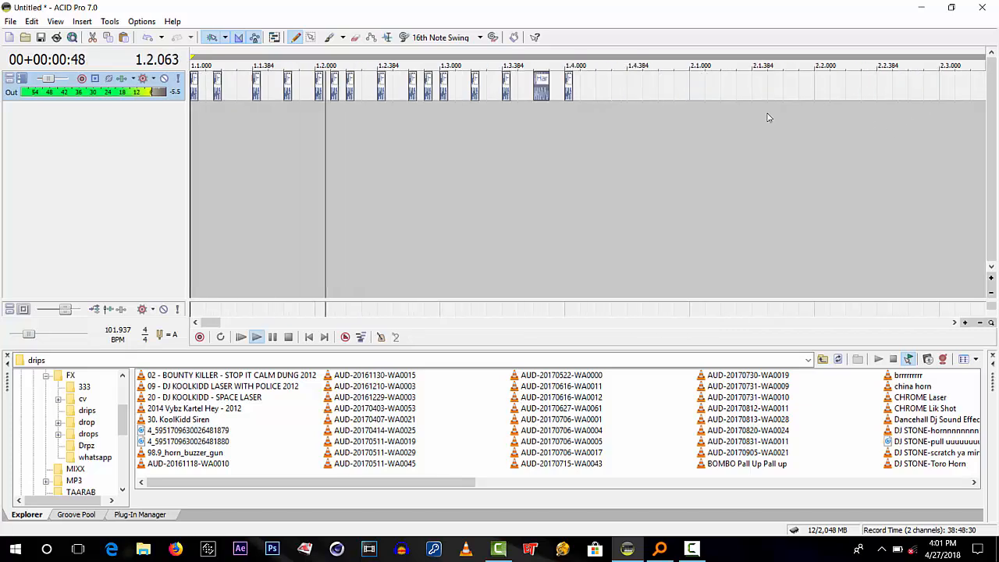
key(space)
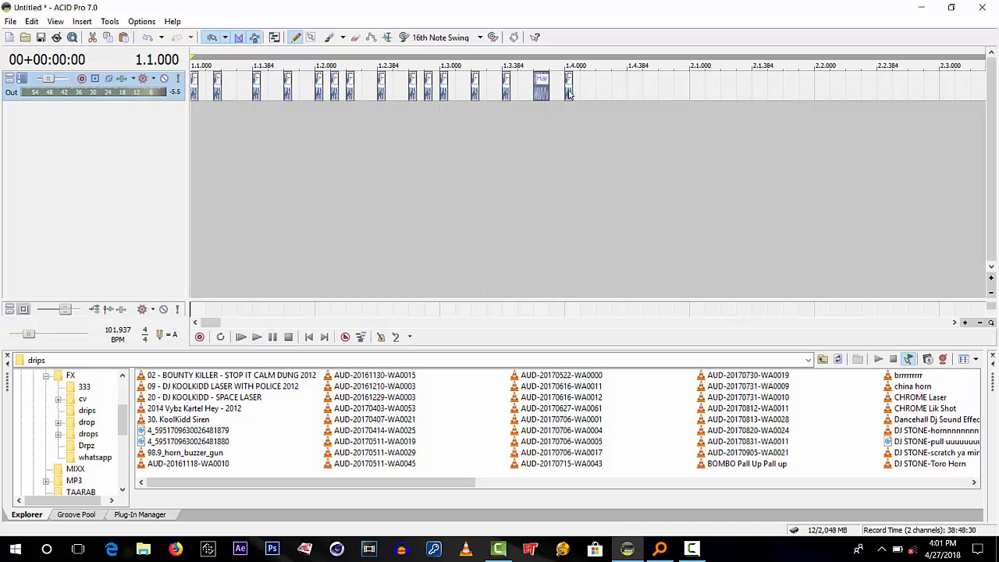
Extend the song from 1.4.000 to just past 2.1.384 and play the whole intro from the start
click(567, 90)
drag(542, 89, 766, 99)
click(309, 336)
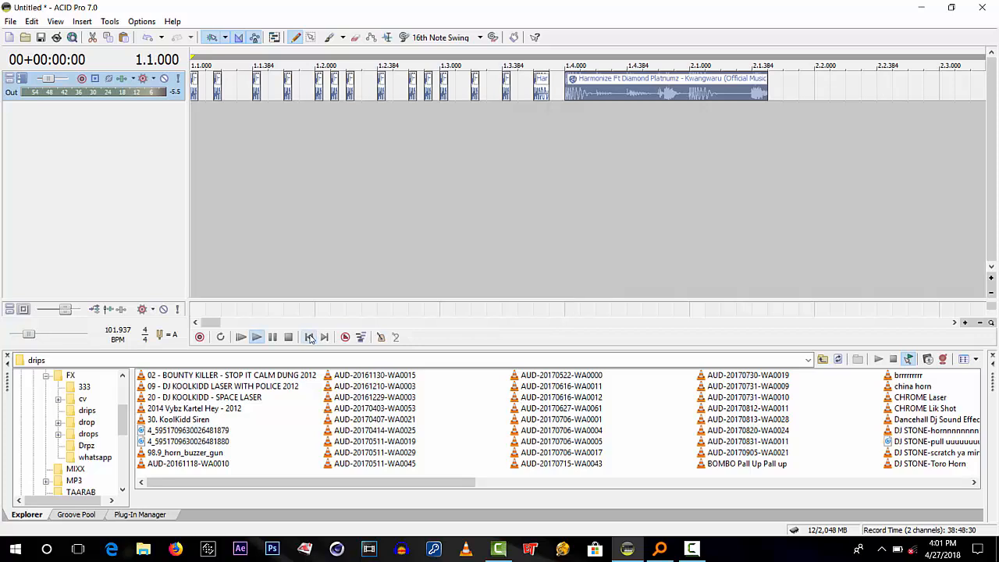
key(space)
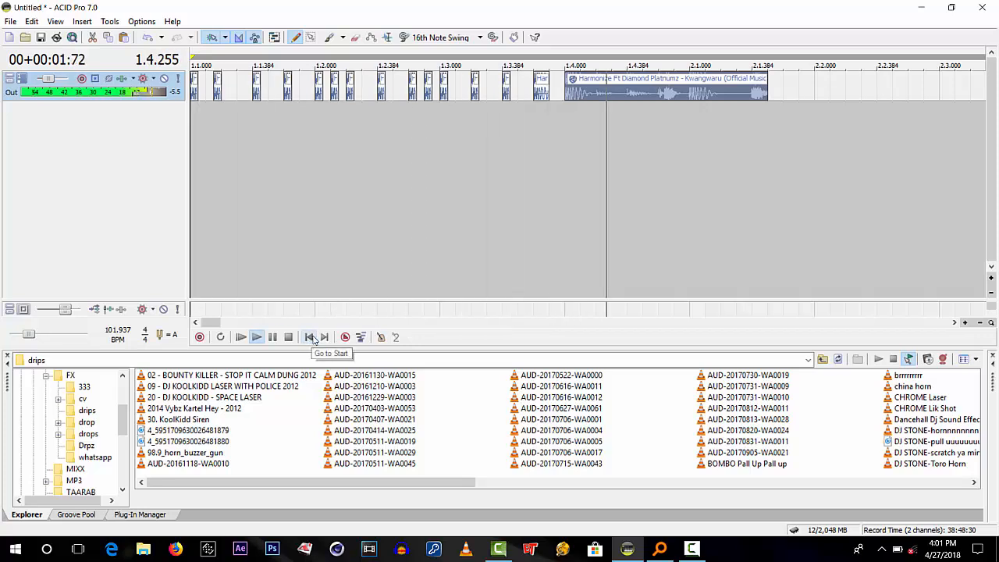
Play the whole intro from the start again, repeating it to hear the slice at 1.3.576
click(309, 337)
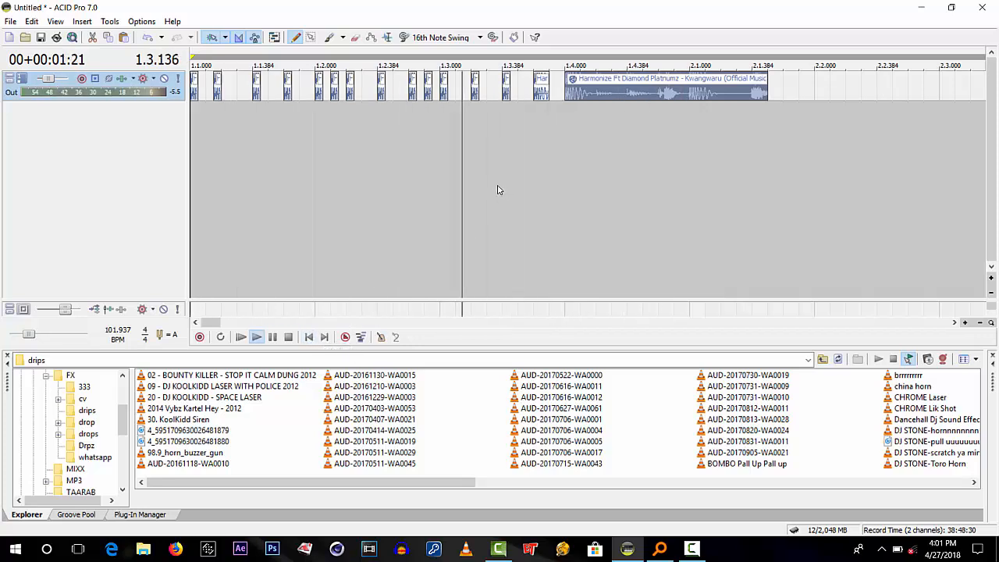
key(space)
key(b)
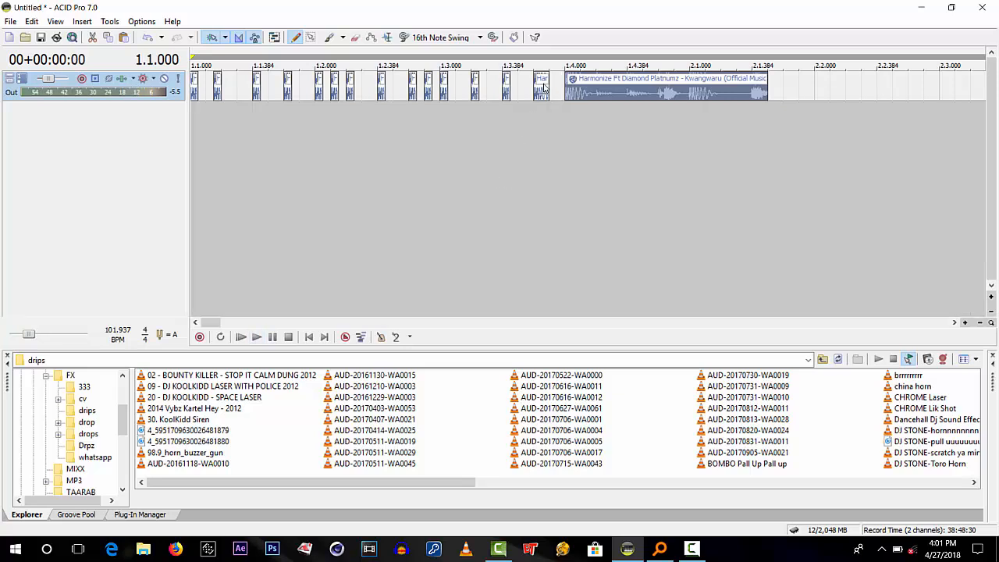
key(space)
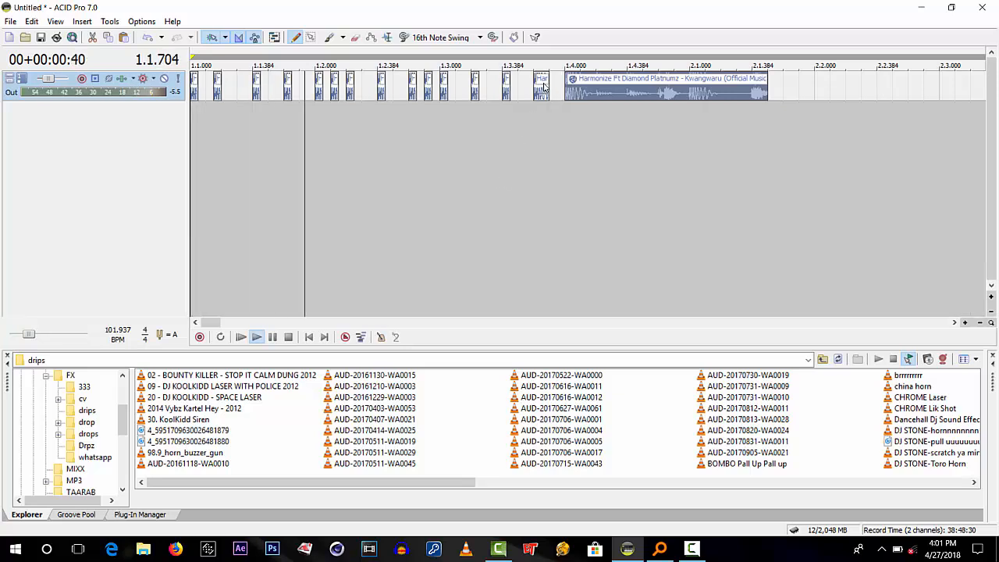
key(space)
key(space)
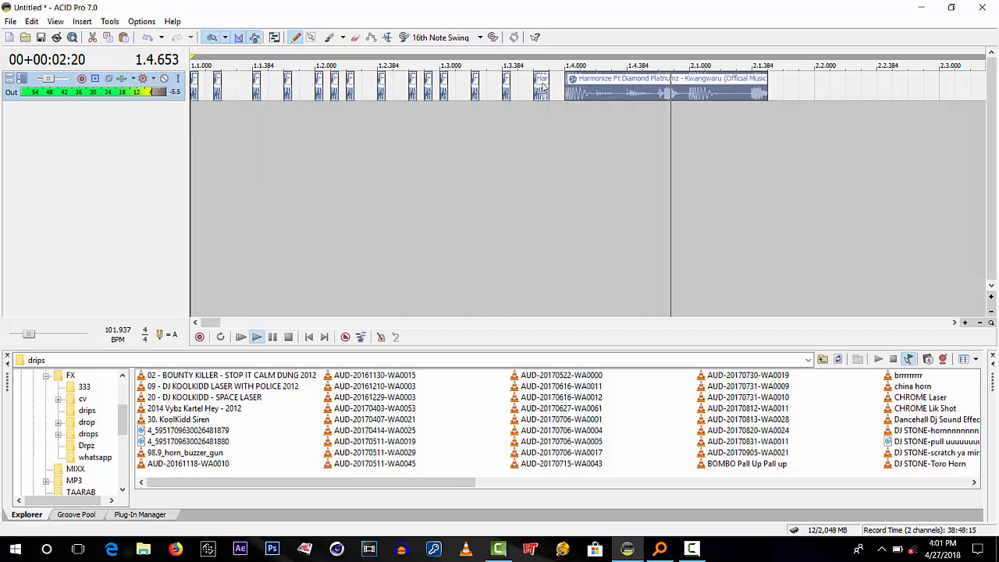
key(space)
Shorten the double-length event at 1.3.576 to a single kick slice, matching the other slices
click(544, 88)
scroll(543, 87, up, 3)
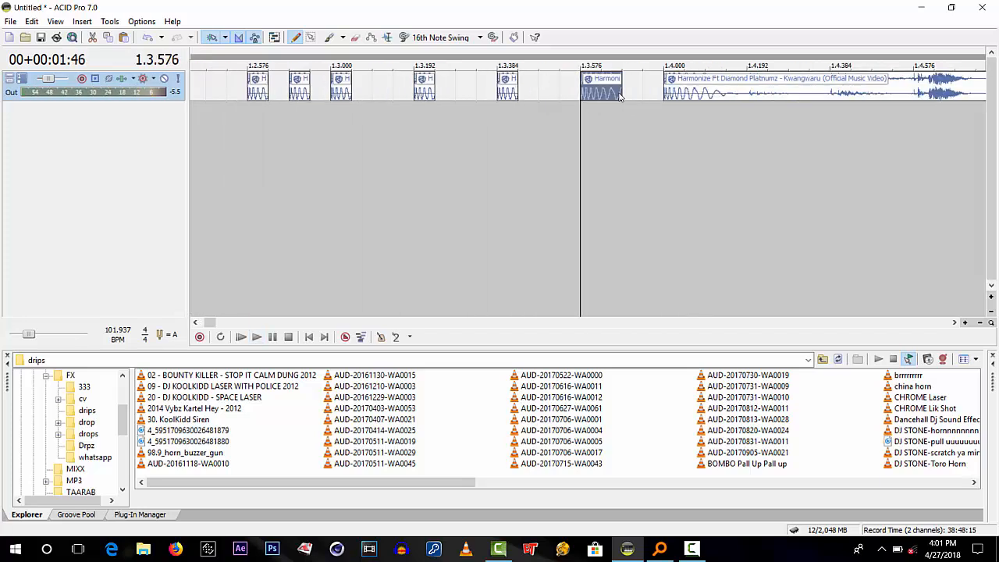
click(620, 92)
scroll(573, 110, down, 3)
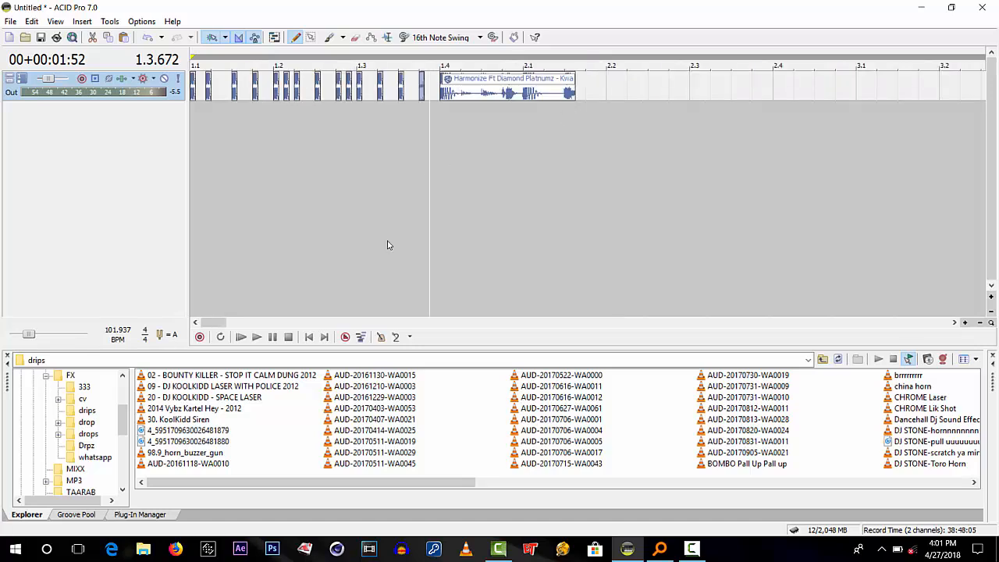
Play the intro several times from the start to check the kick pattern leading into the song
click(309, 337)
key(space)
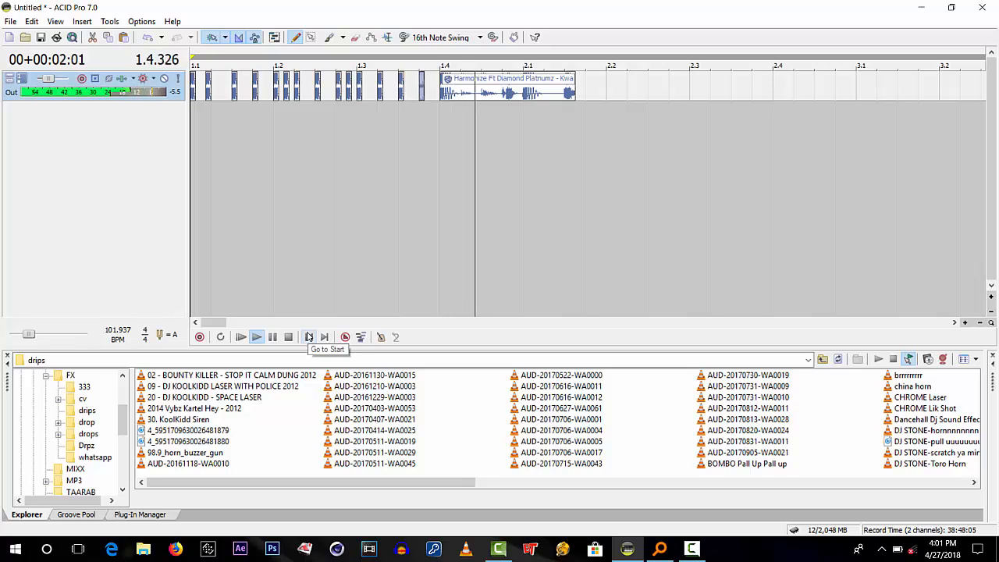
click(309, 337)
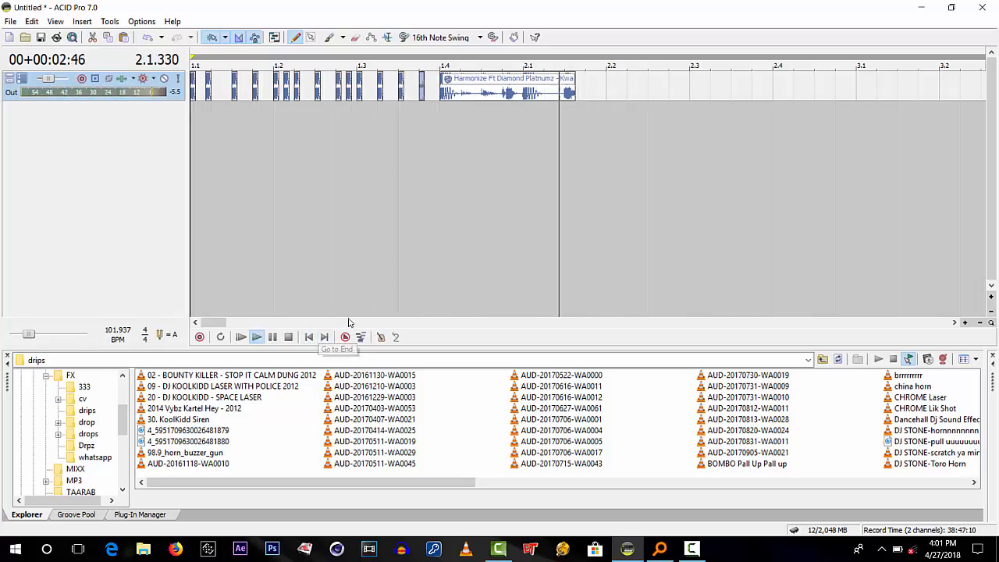
click(309, 337)
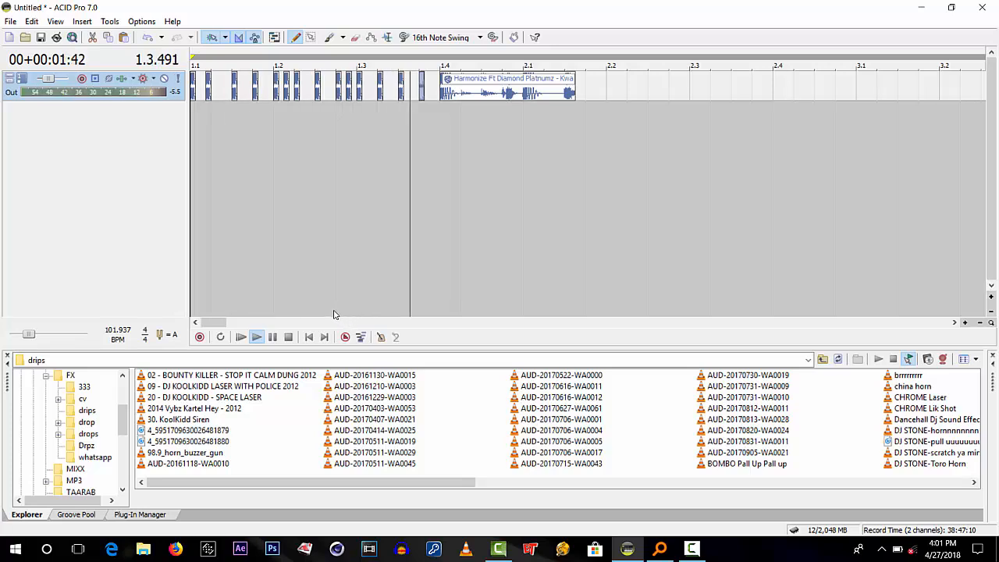
key(space)
key(space)
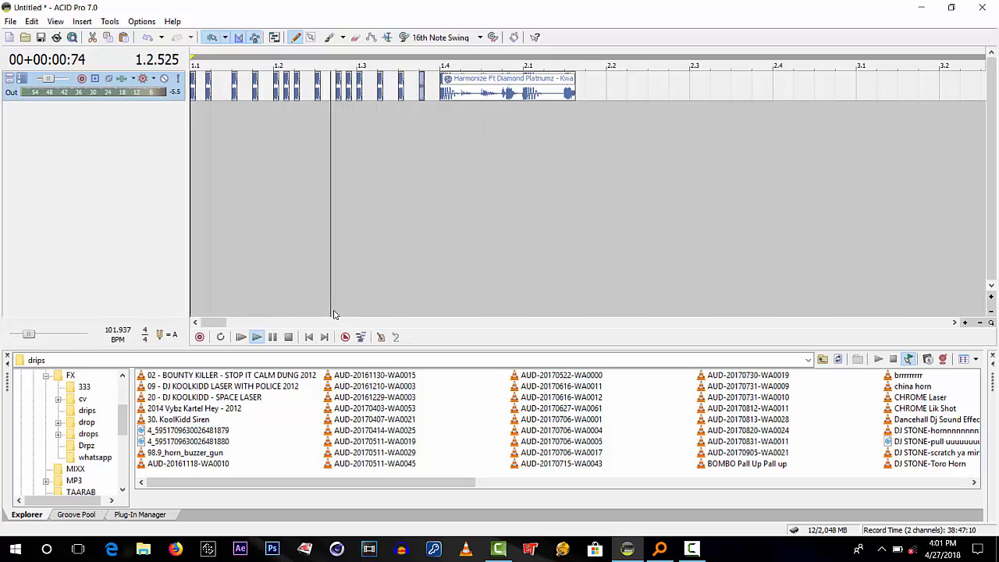
key(space)
key(space)
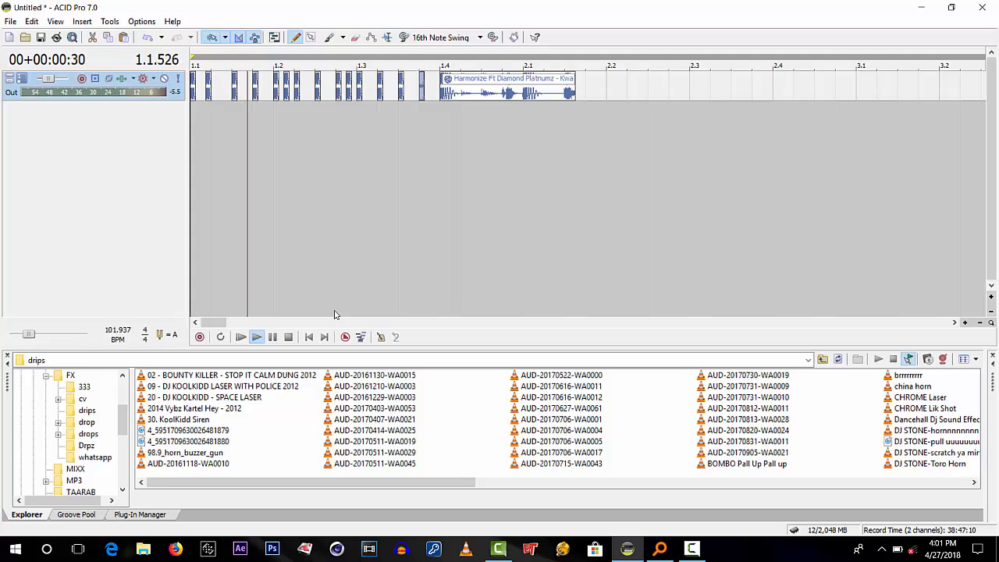
key(space)
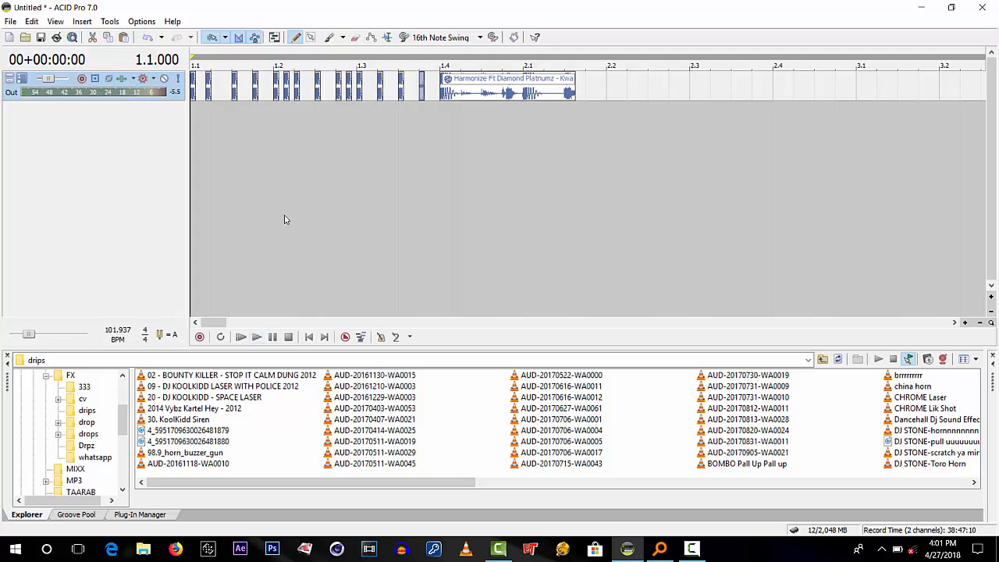
Reverse every second kick slice, from the one at 1.1.144 through the one at 1.3.576
scroll(255, 173, up, 2)
scroll(491, 162, up, 1)
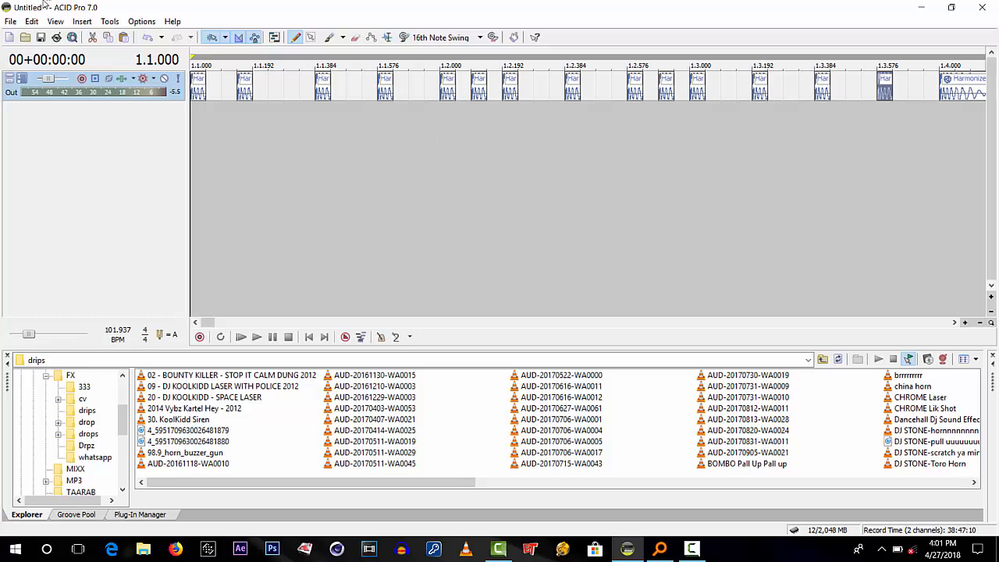
click(244, 94)
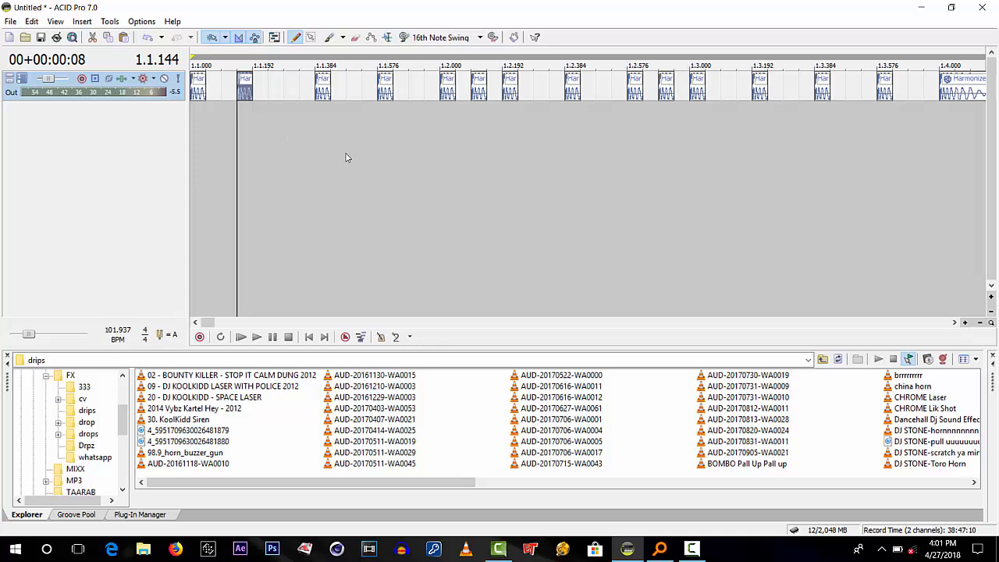
ctrl+click(387, 83)
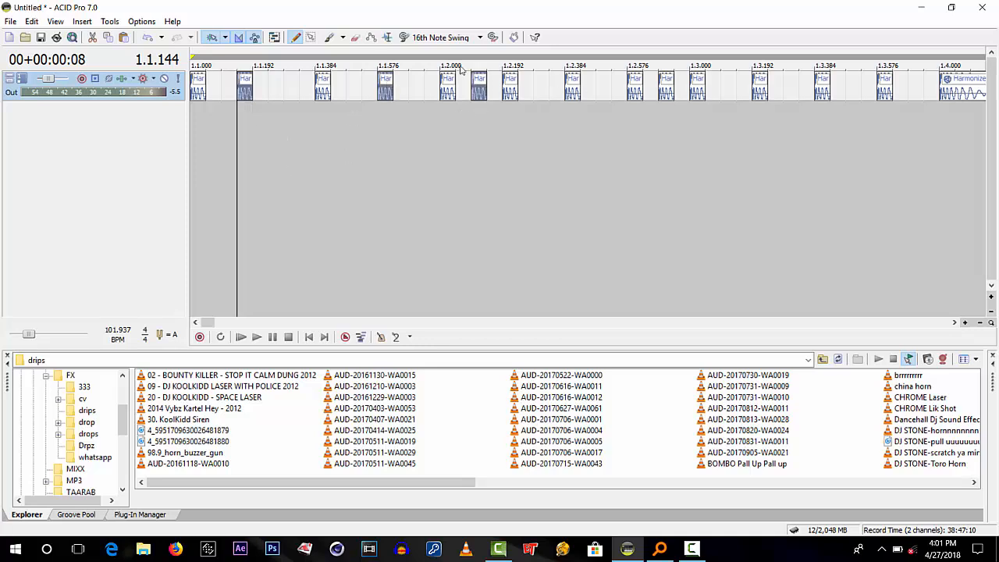
ctrl+click(667, 92)
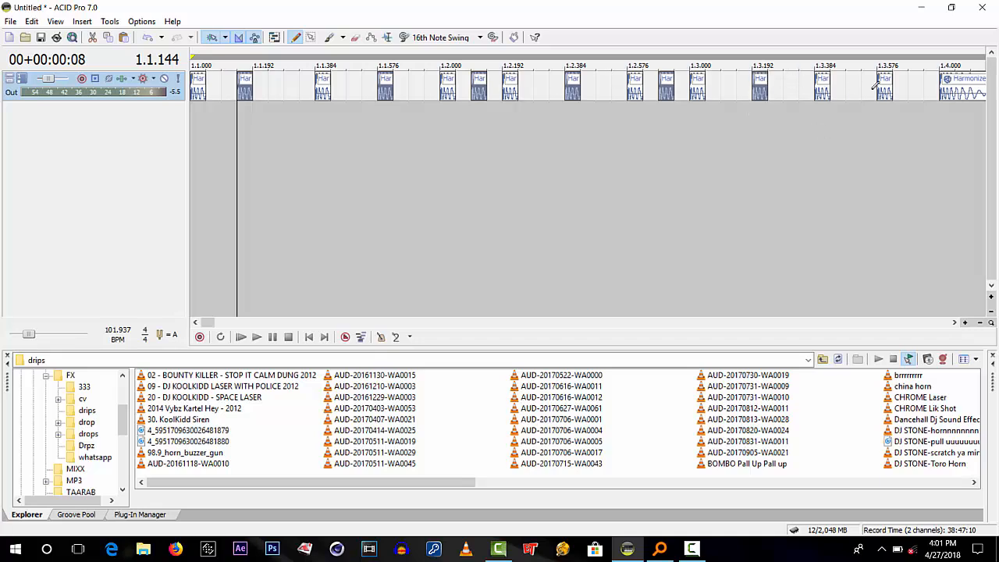
right_click(709, 88)
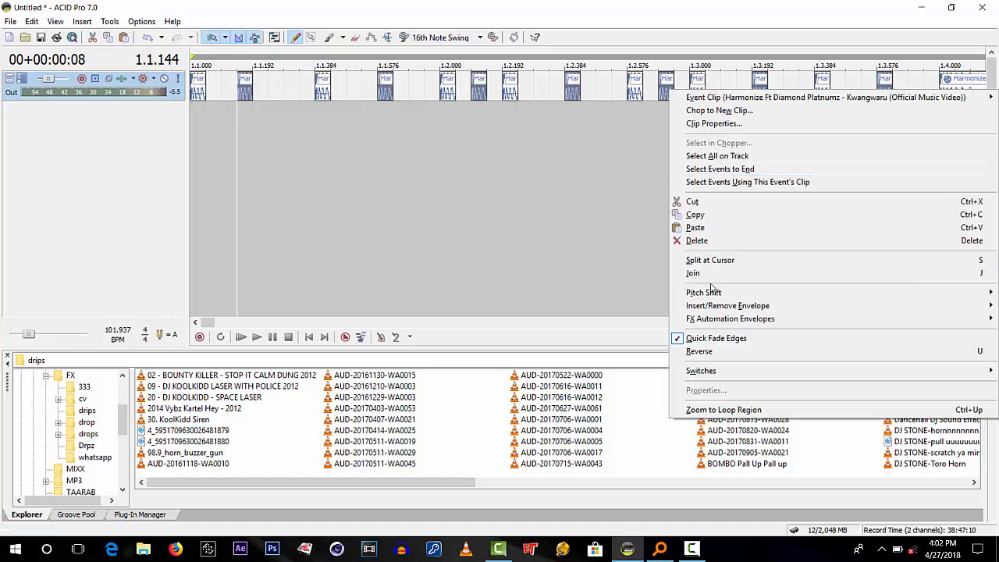
click(708, 353)
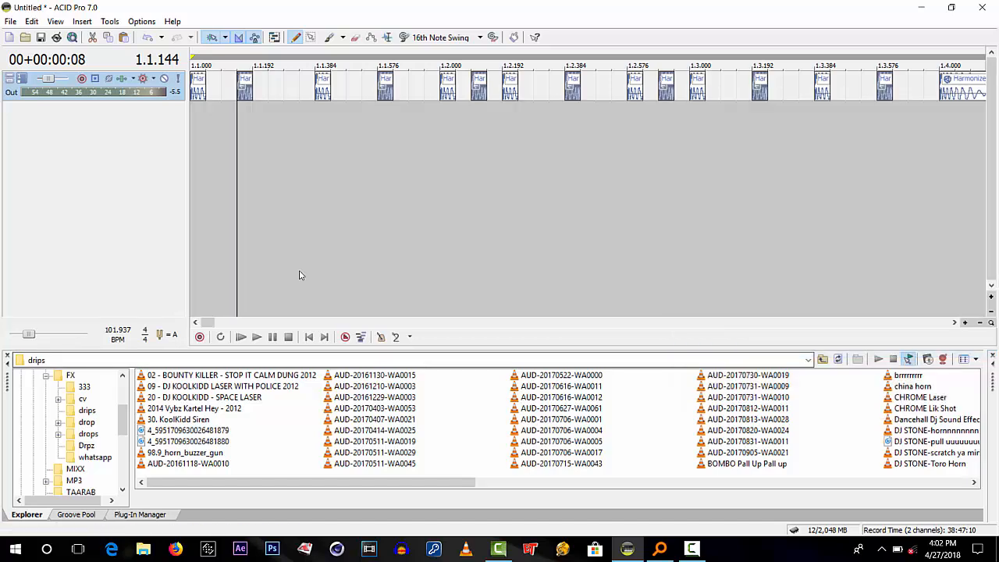
Play the intro repeatedly from the start to hear the reversed kick slices
click(309, 336)
key(space)
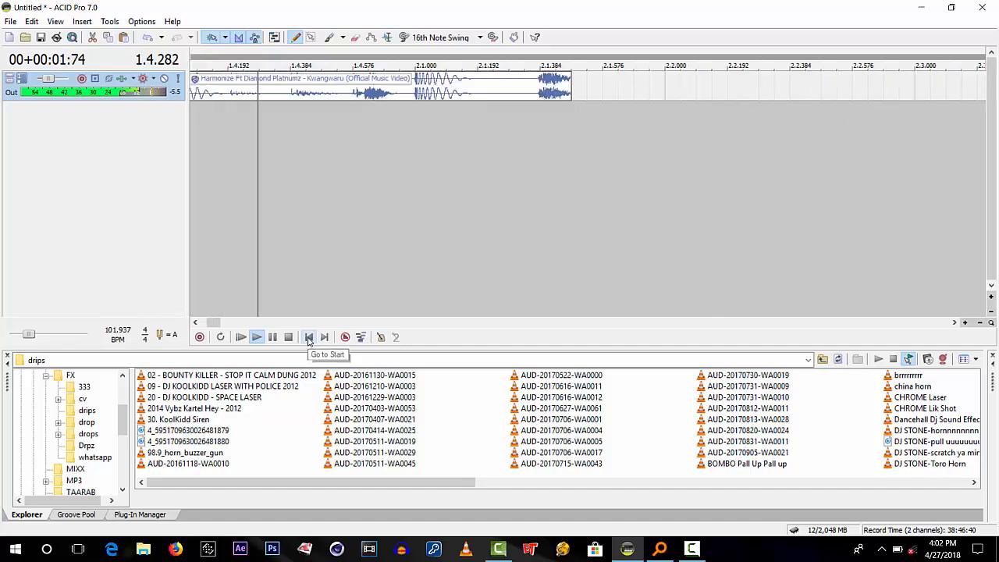
click(309, 337)
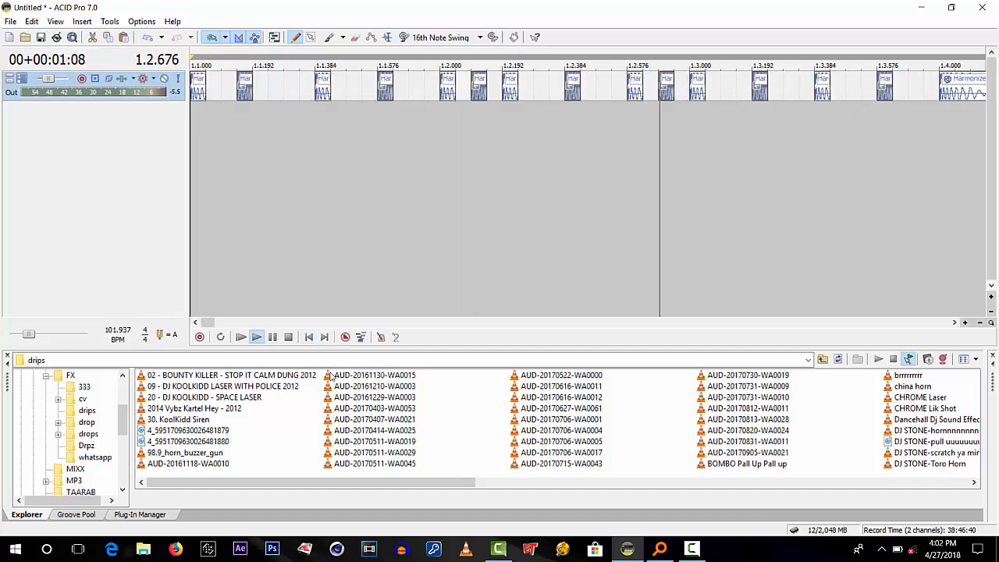
key(space)
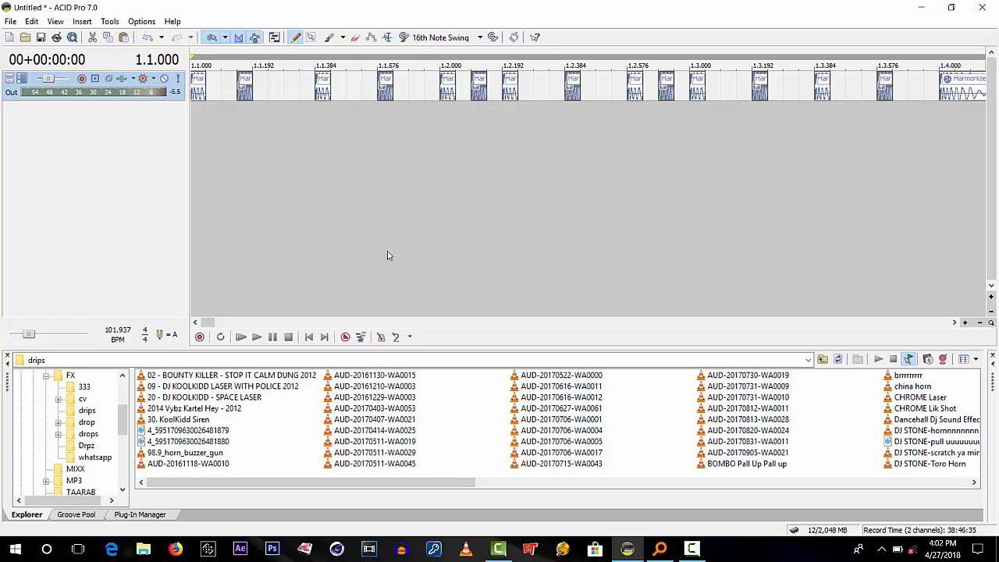
key(space)
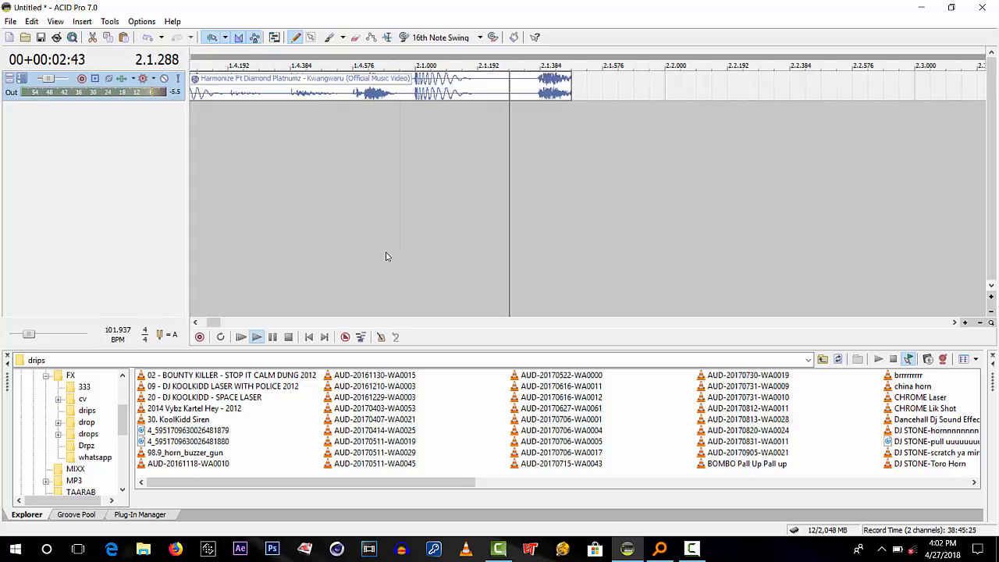
key(space)
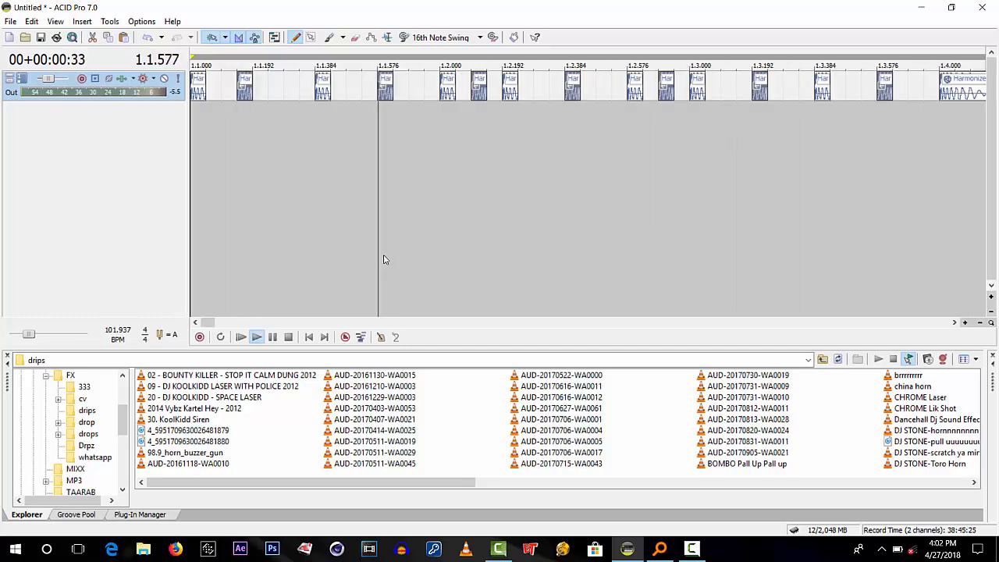
key(space)
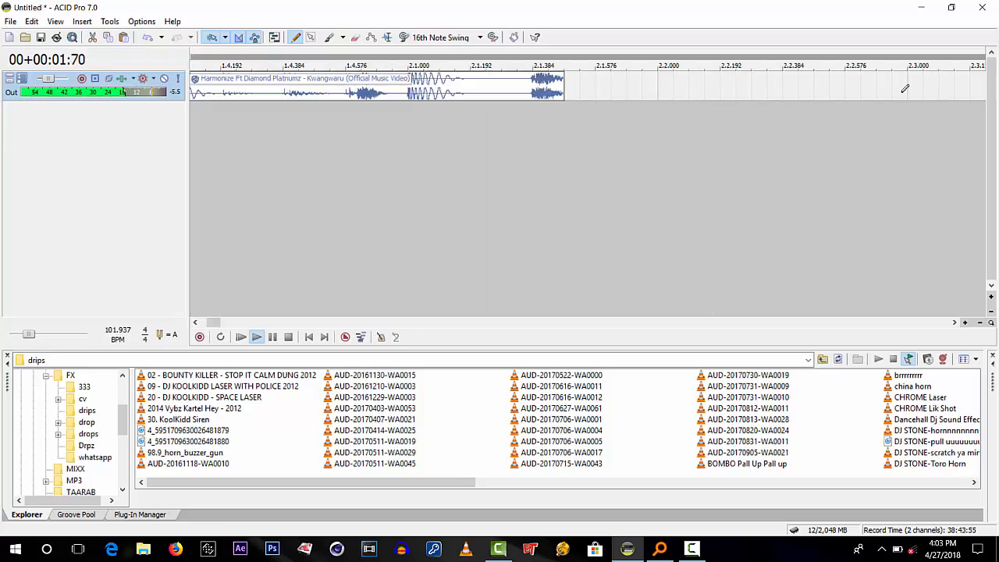
Stop the playback and replay the finished intro from 1.1.000
click(692, 548)
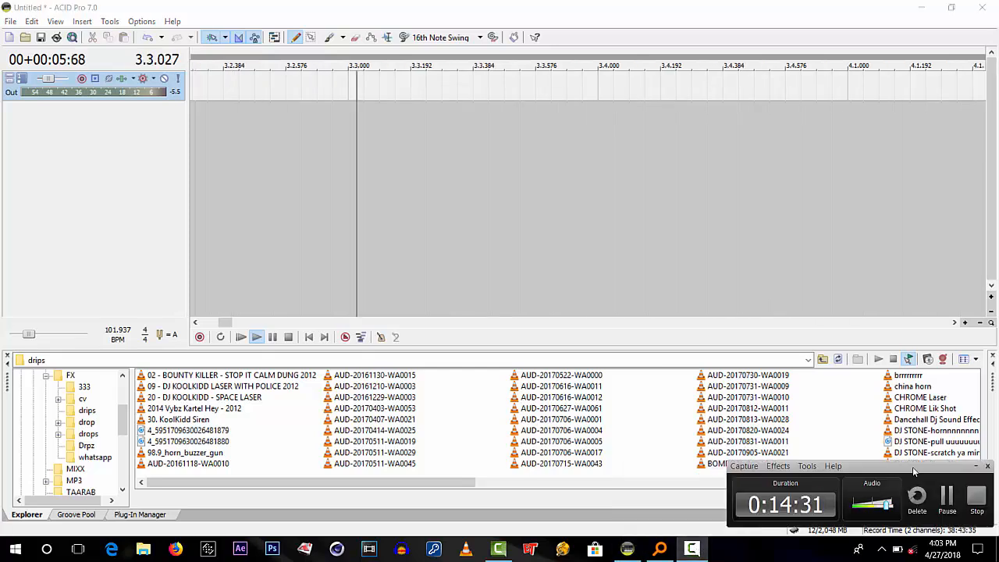
click(477, 179)
key(space)
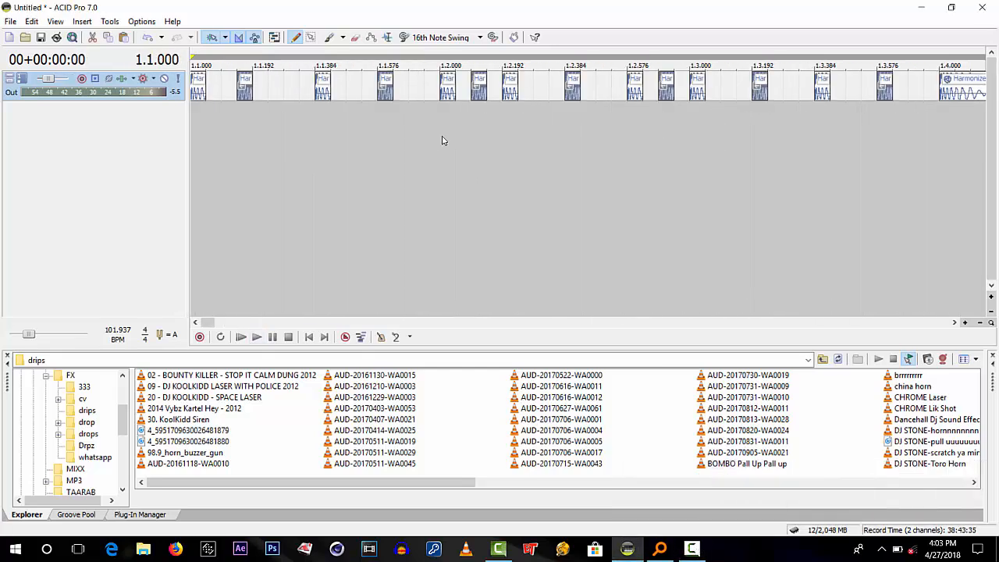
key(space)
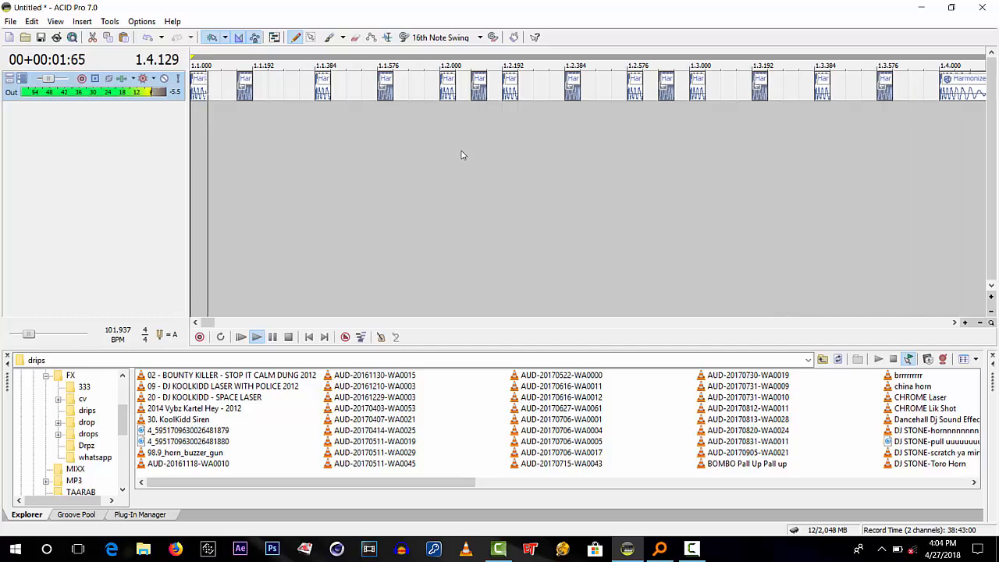
key(space)
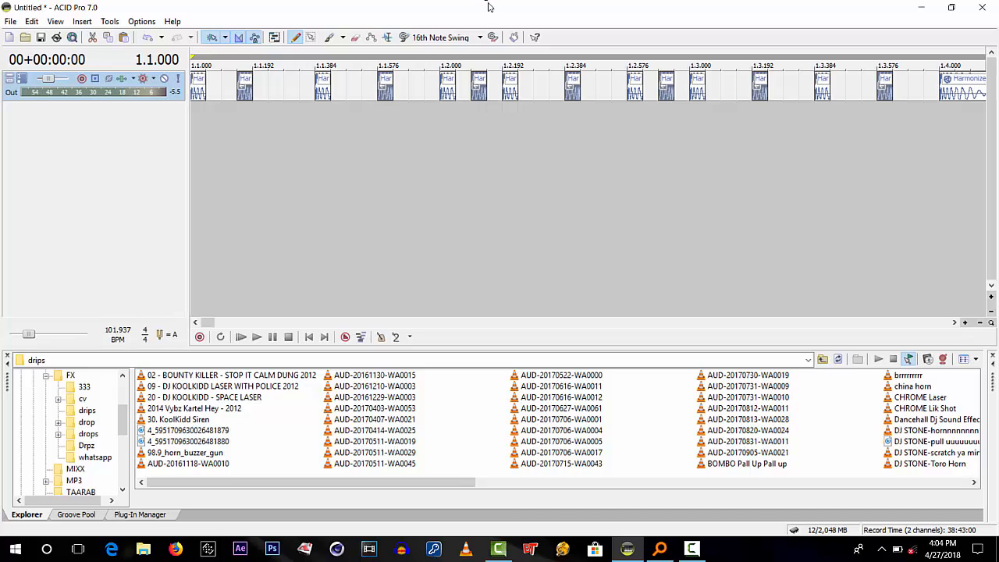
Erase all kick slices between 1.1.000 and 1.4.000 with the Erase tool
scroll(253, 145, down, 2)
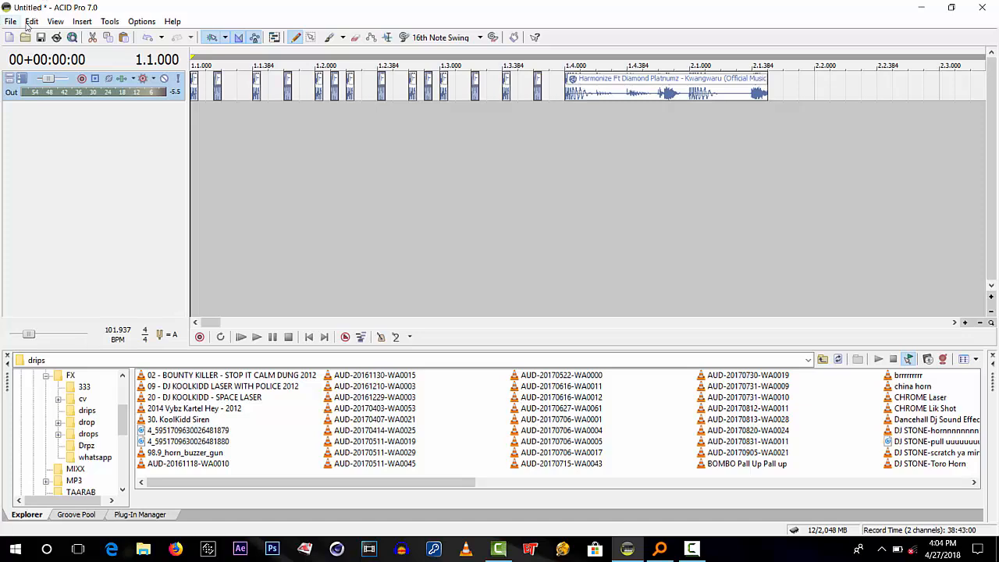
click(355, 37)
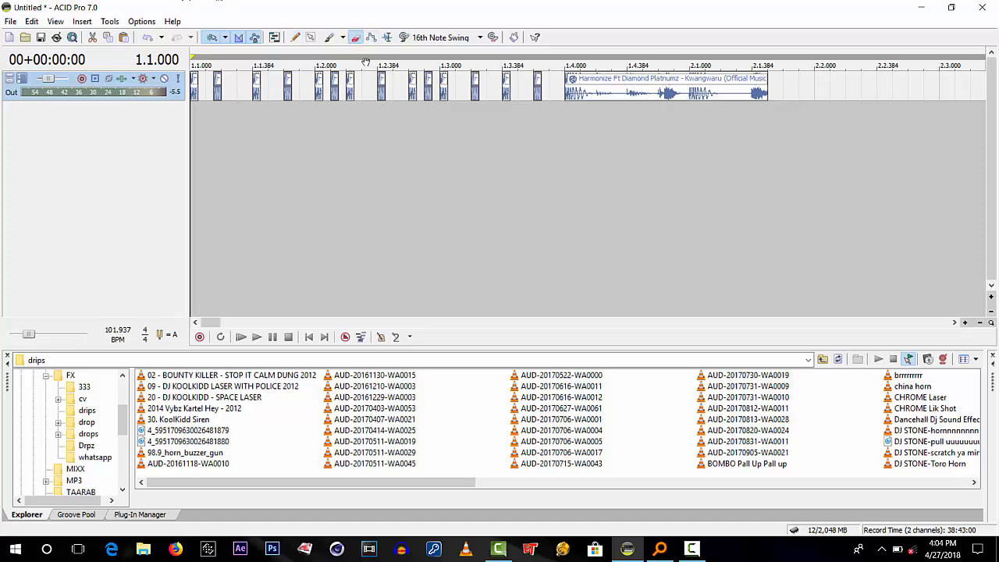
drag(542, 78, 188, 86)
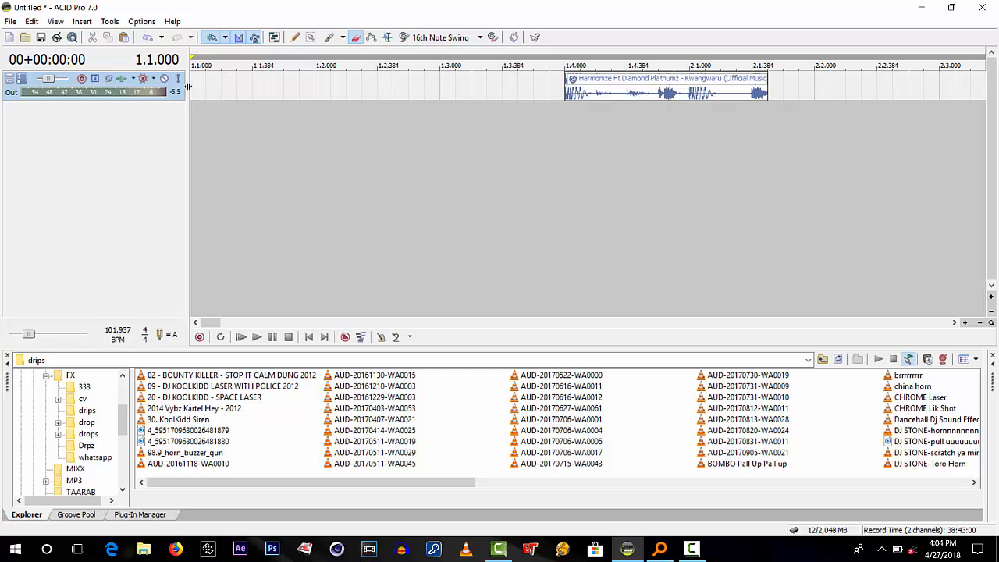
Remove the song event at 1.4.000 and paste the same event at the project start, 1.1.000
click(295, 37)
click(590, 88)
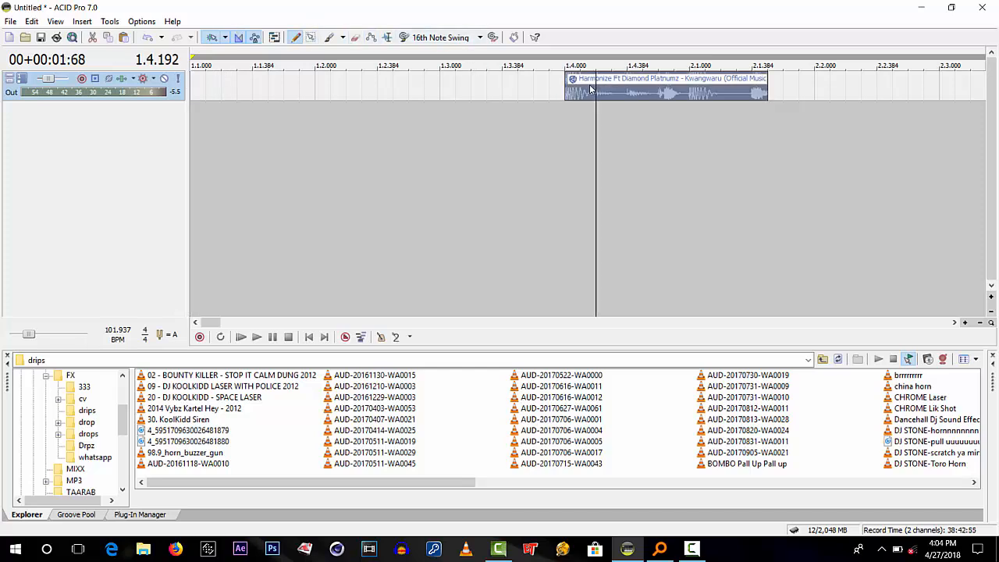
key(Delete)
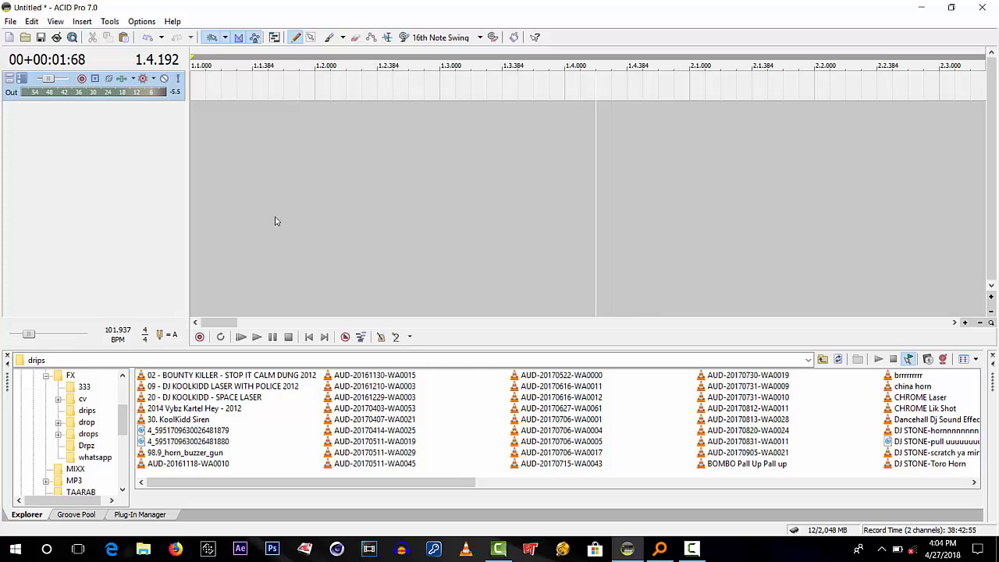
click(200, 88)
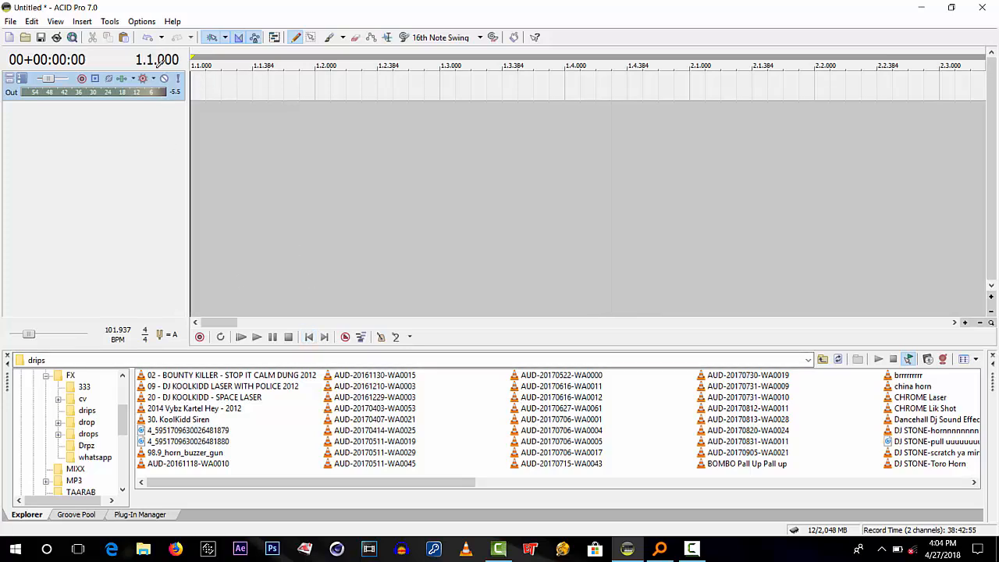
right_click(197, 85)
click(217, 145)
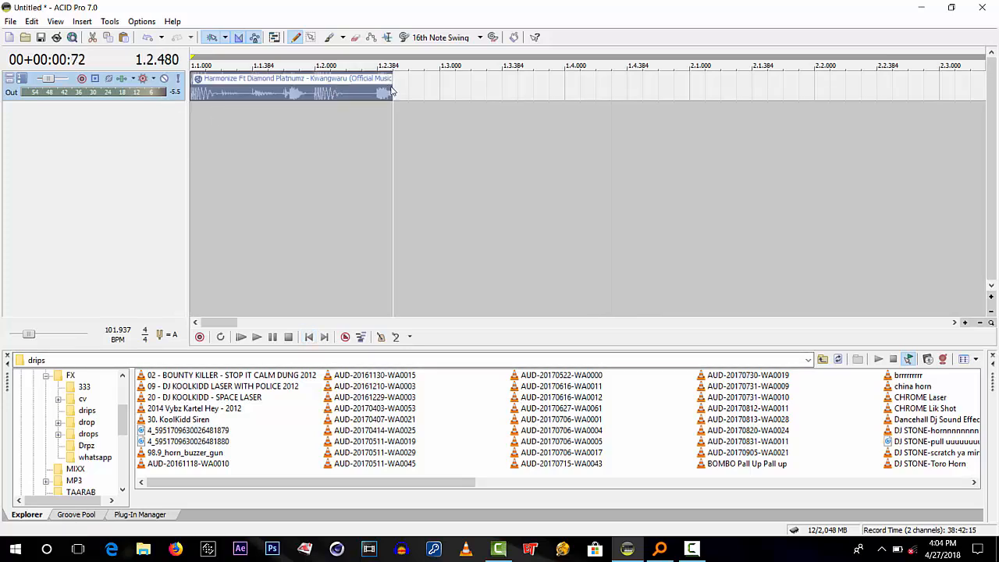
Extend the song event on the track to about 6.3 and play it back from the project start
drag(393, 91, 988, 93)
scroll(402, 192, down, 6)
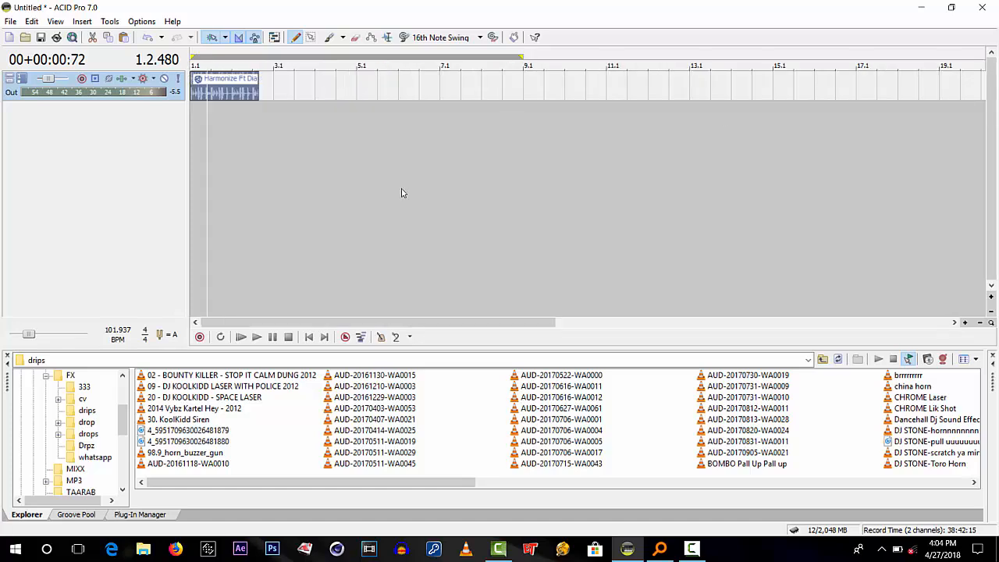
click(309, 336)
key(space)
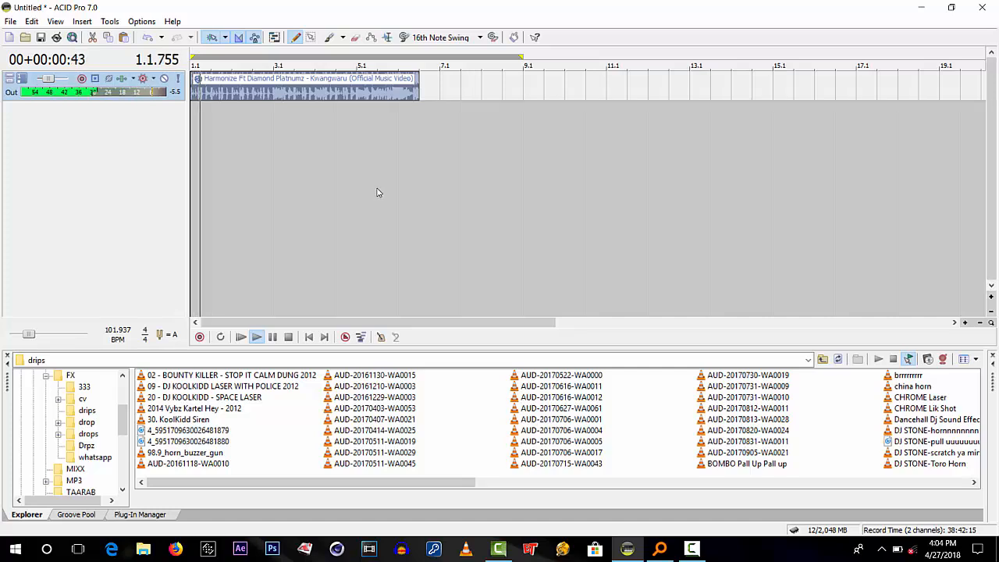
scroll(374, 191, up, 6)
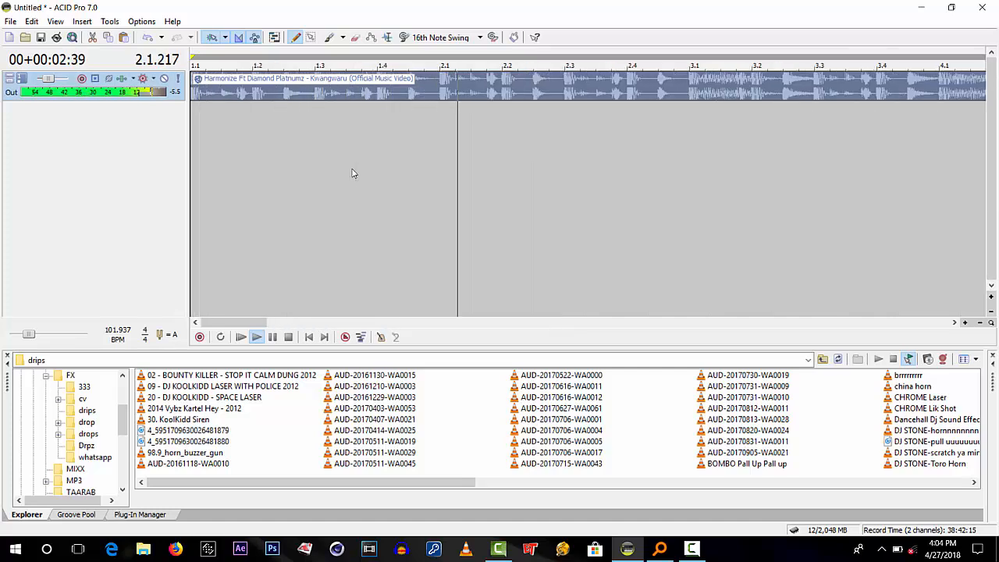
key(XF86AudioRaiseVolume)
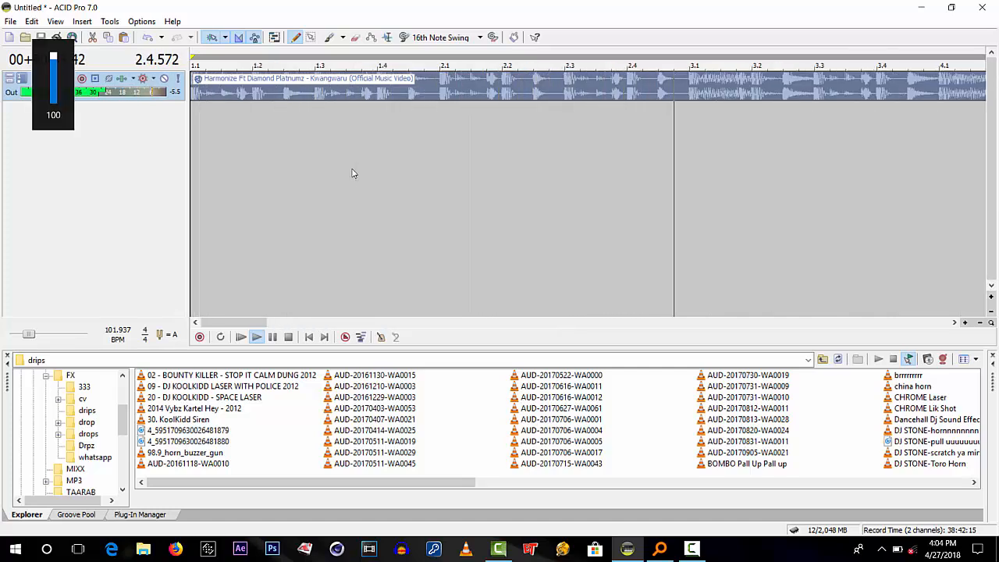
key(space)
key(space)
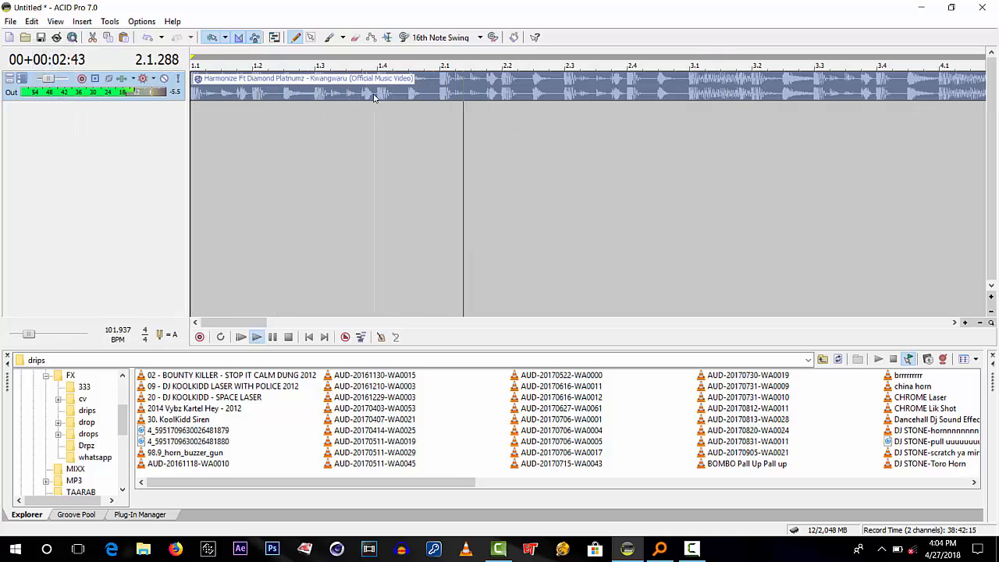
key(space)
Split the song event at 2.1.000 and delete everything after the split
click(439, 92)
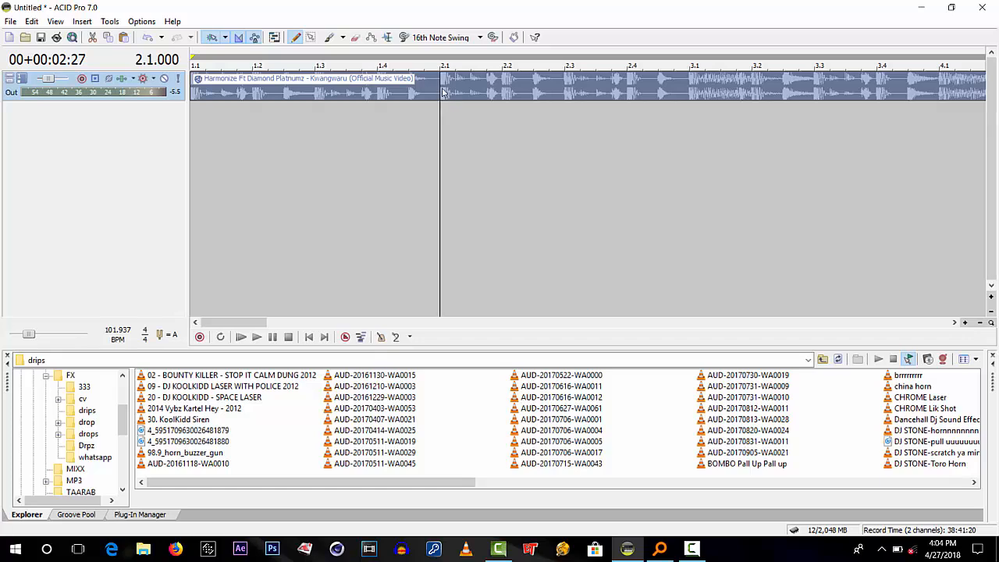
key(s)
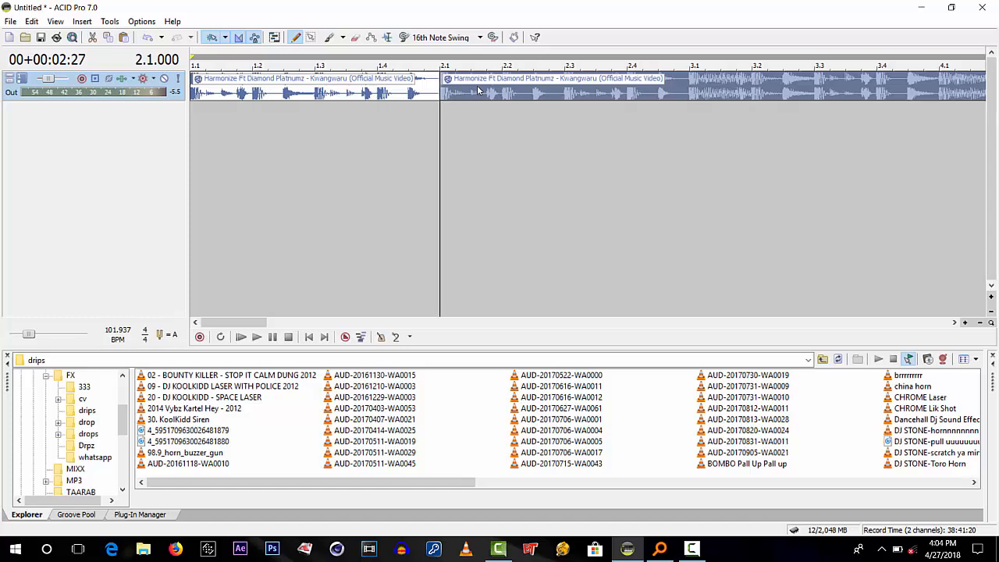
click(456, 93)
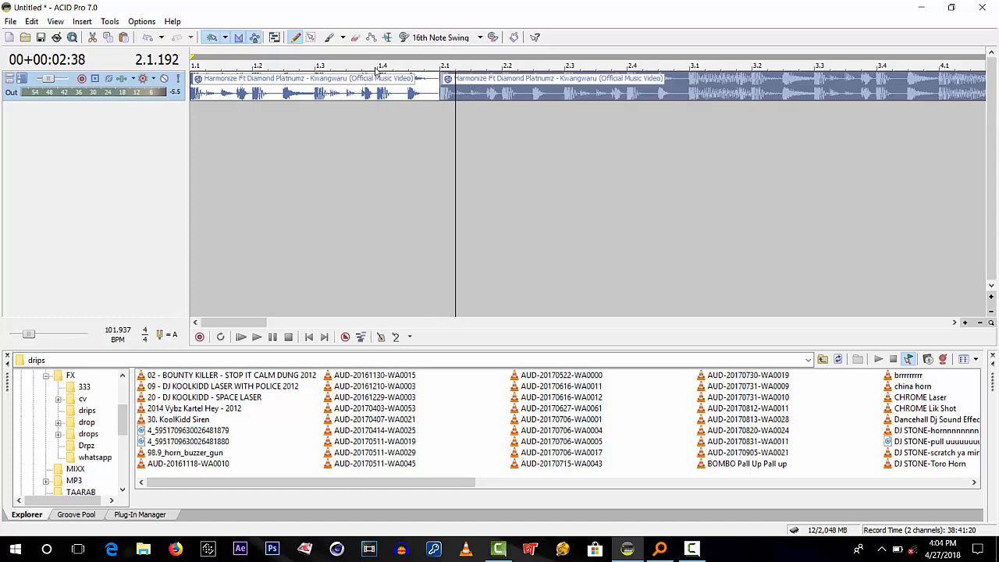
click(470, 88)
key(Delete)
Copy the one-bar song event so that the duplicate starts at 2.1.000
click(195, 77)
click(237, 92)
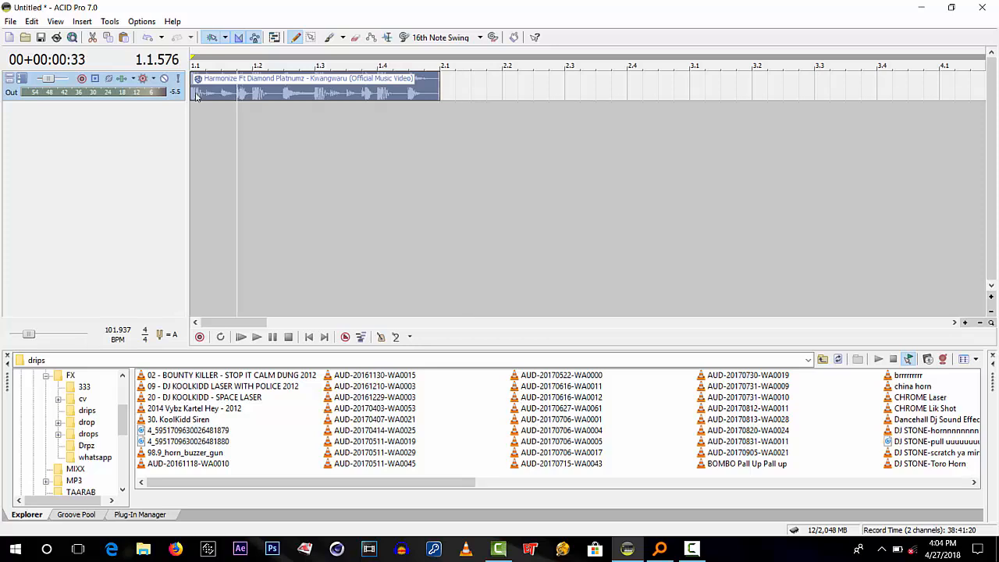
drag(216, 93, 477, 94)
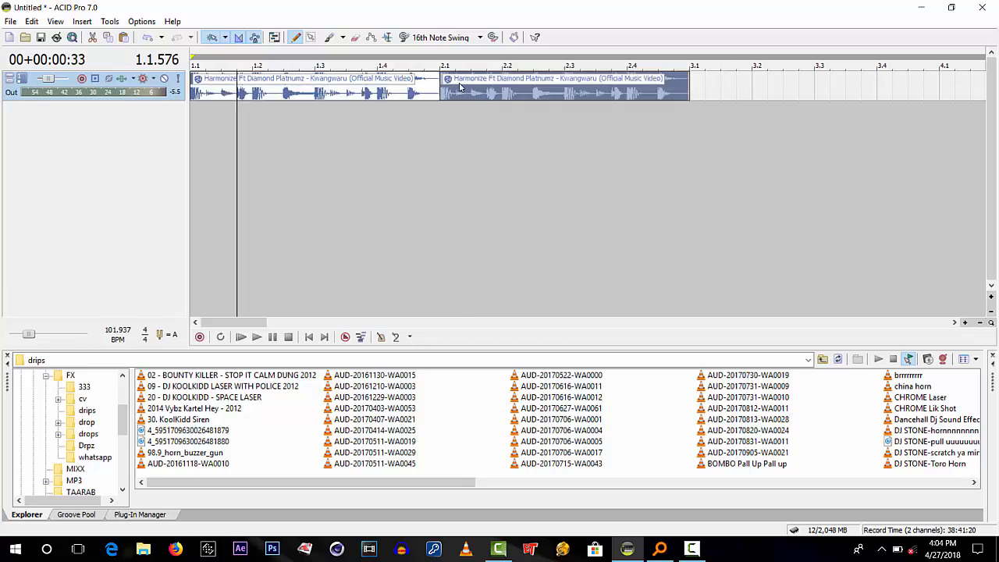
Split the copied event at 2.1.192, delete the part behind it, and shorten the remaining kick slice to half its length
click(457, 87)
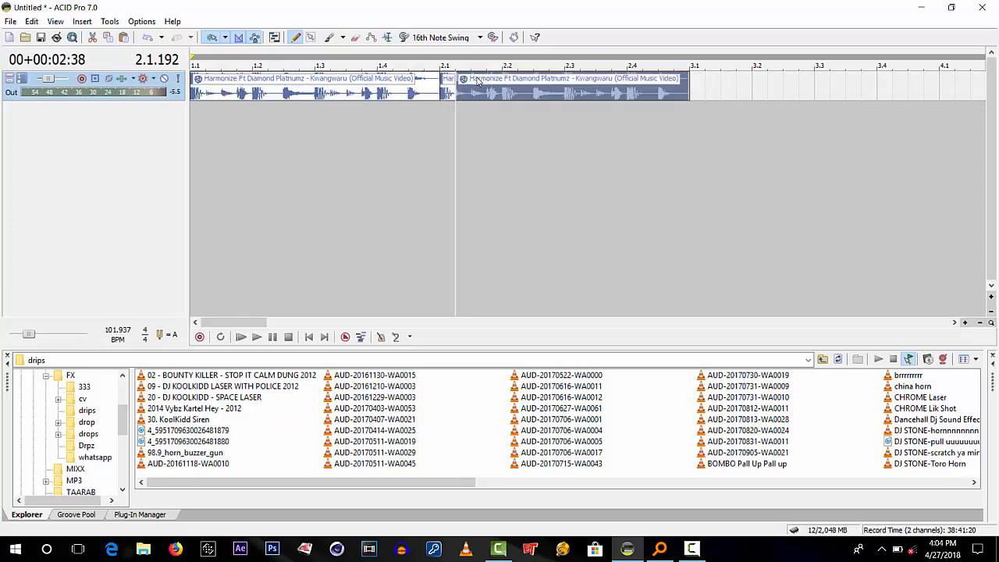
click(471, 82)
key(Delete)
click(454, 86)
scroll(454, 85, up, 1)
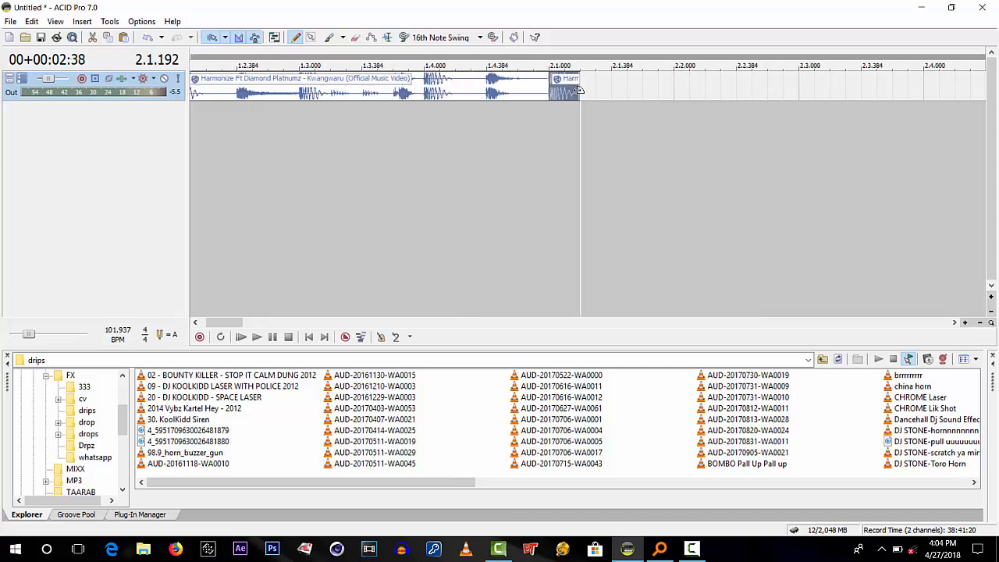
drag(579, 92, 557, 91)
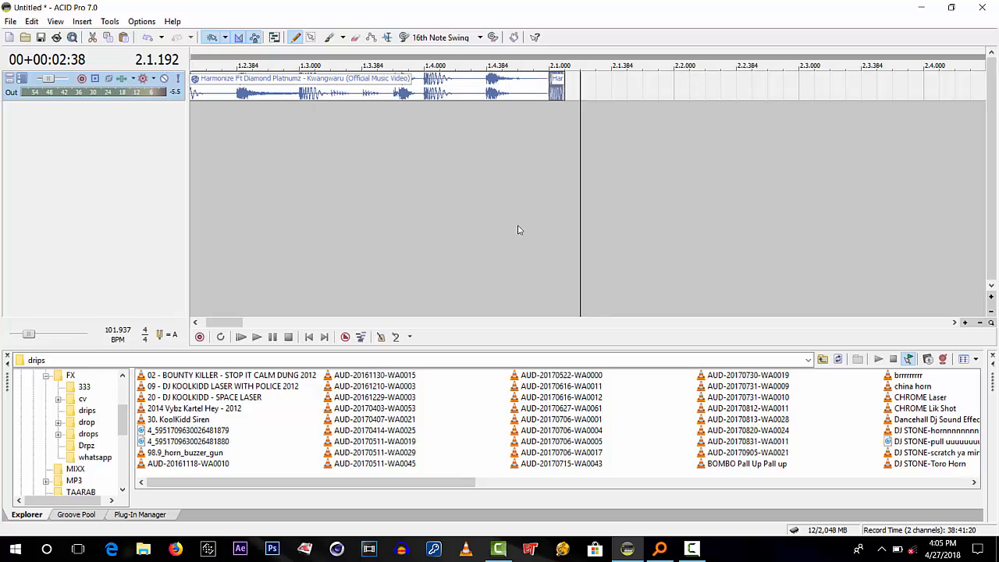
Copy the kick slice to 2.1.384 and 2.2.000, checking the rhythm with playback from 1.4.288
click(472, 195)
key(space)
key(space)
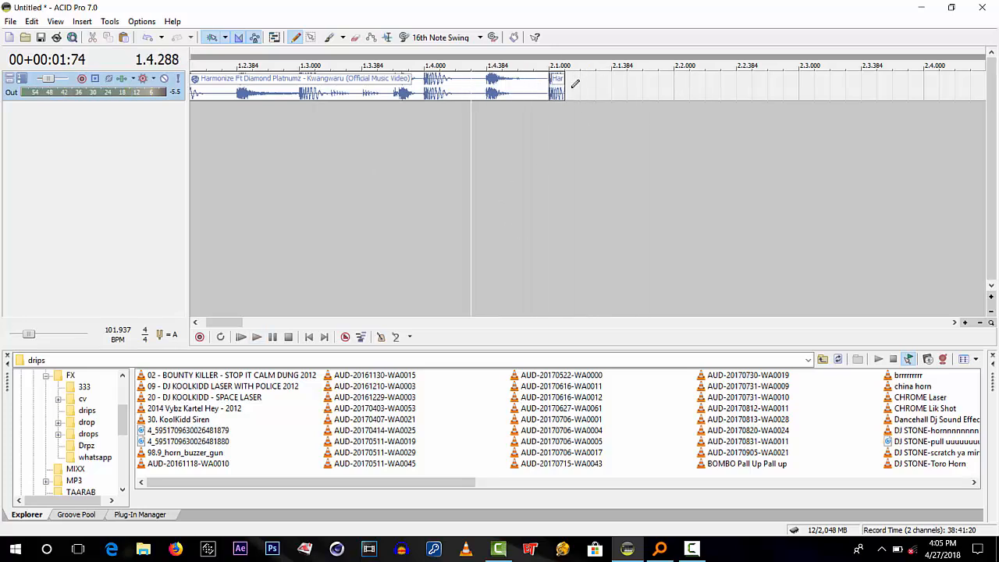
drag(555, 93, 622, 92)
key(space)
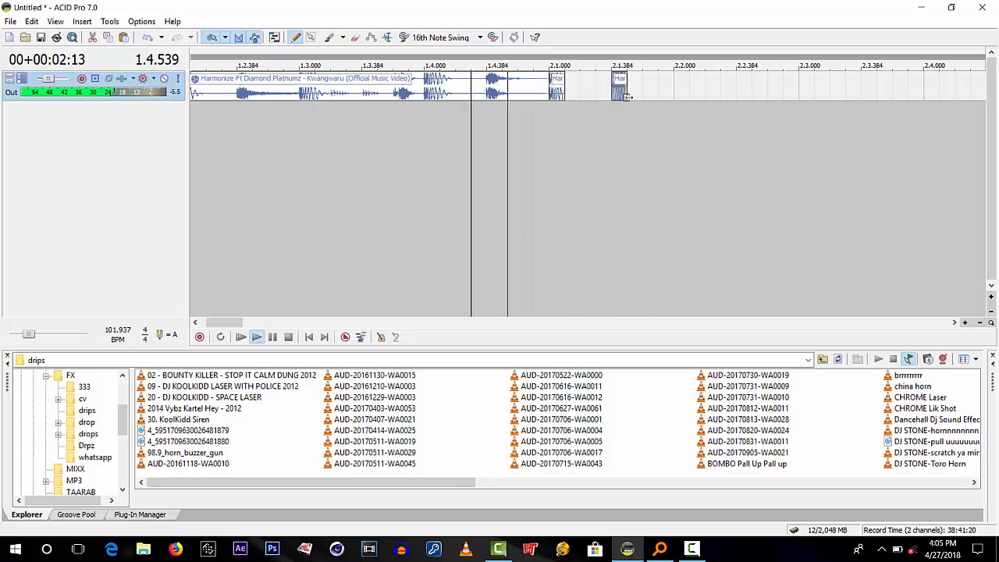
key(space)
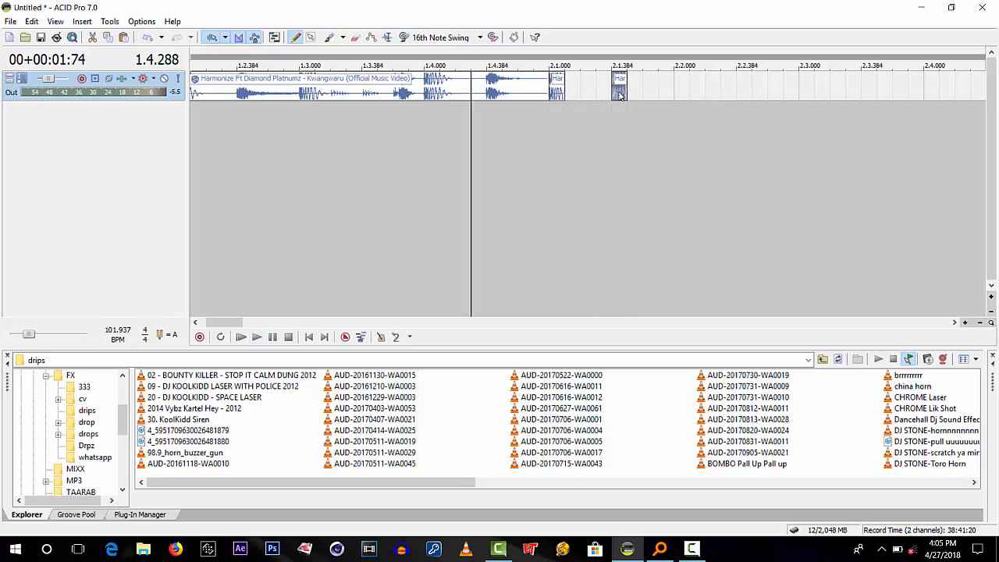
drag(677, 90, 681, 91)
click(681, 91)
Halve the kick slice at 2.2.000 and copy the shortened slice to 2.2.096, 2.2.192 and 2.2.384
scroll(681, 90, up, 1)
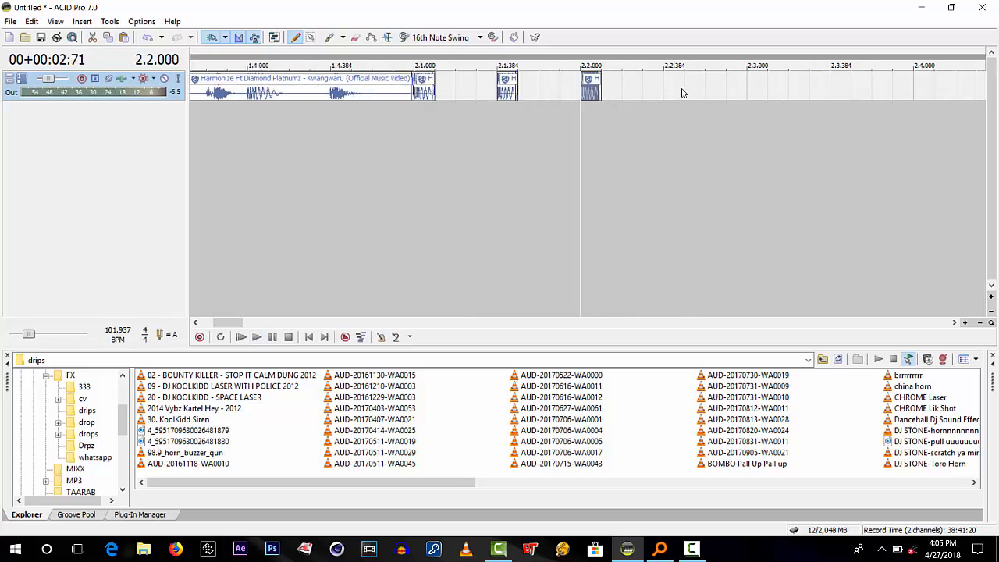
scroll(601, 85, up, 1)
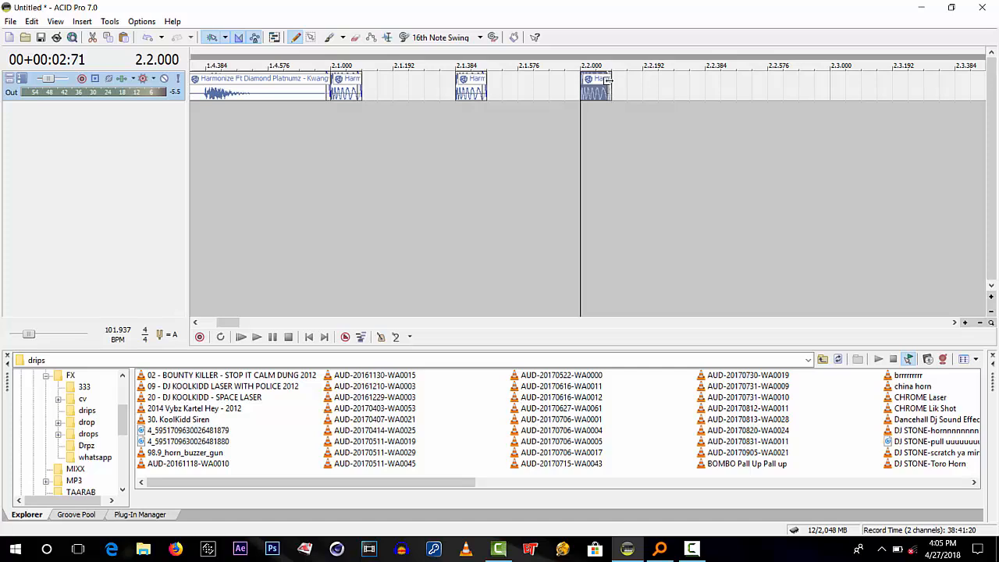
click(608, 76)
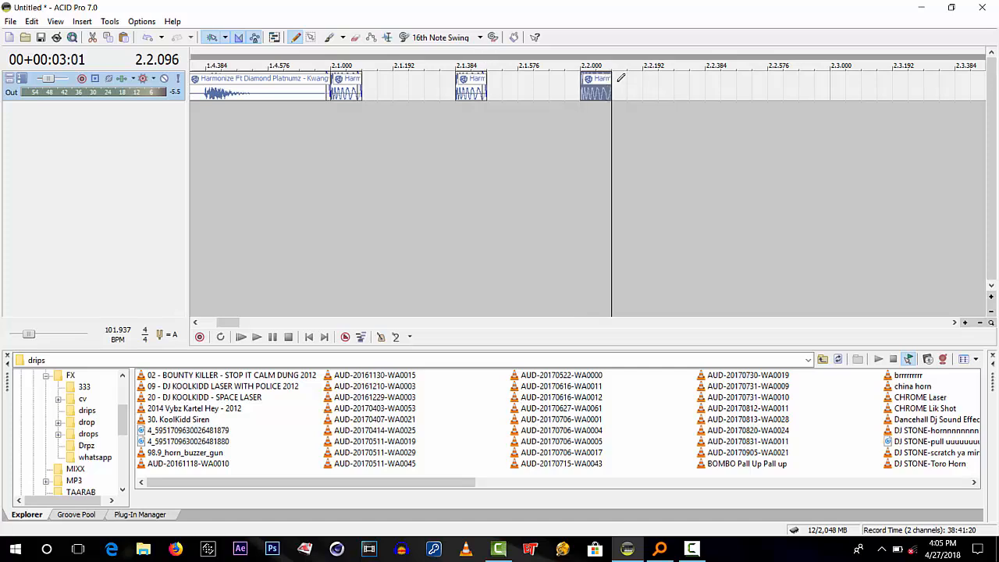
mouse_move(611, 84)
mouse_down()
mouse_move(597, 86)
mouse_move(622, 85)
mouse_up()
drag(623, 87, 716, 91)
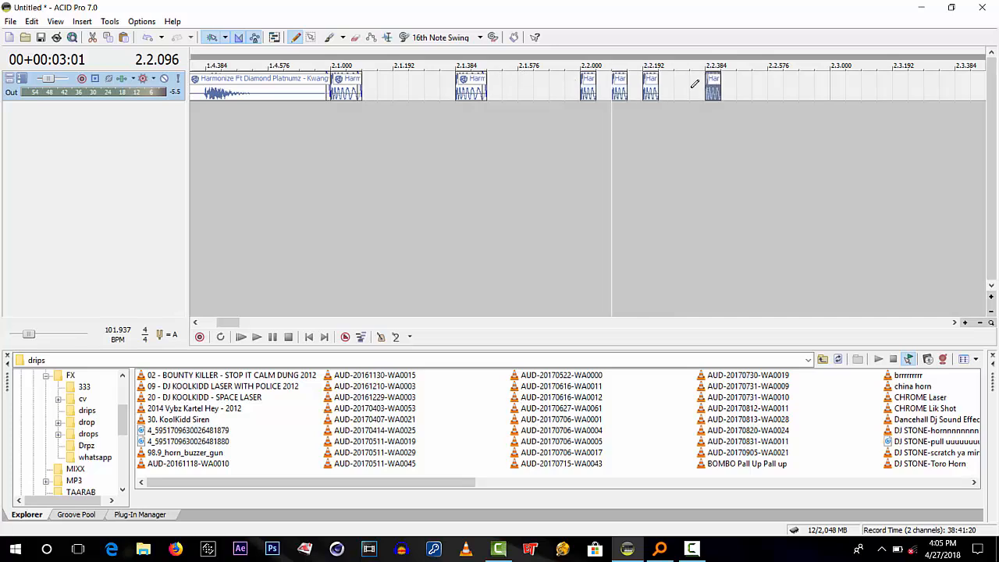
Play the kick slices from 1.4.576 to check their rhythm
click(267, 139)
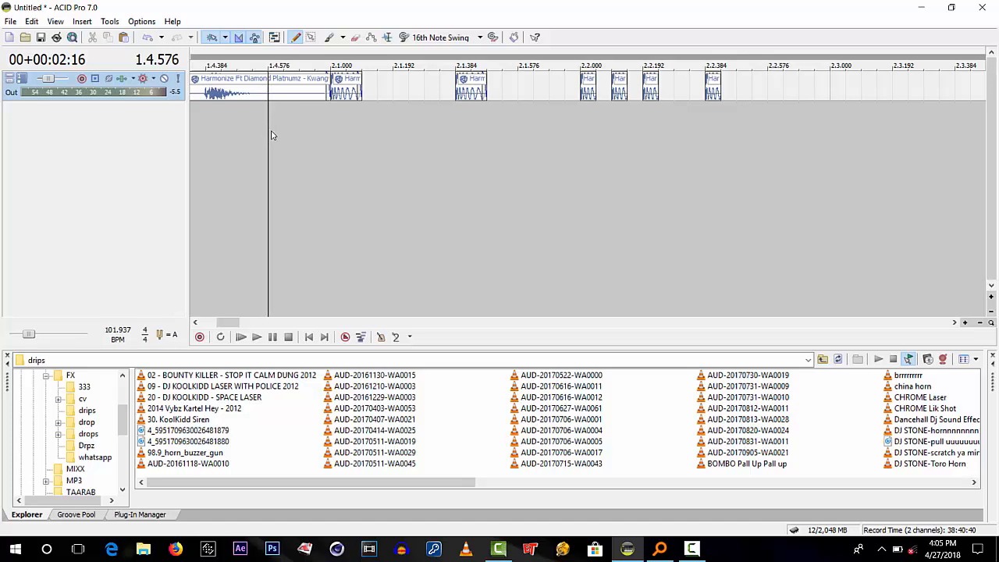
key(space)
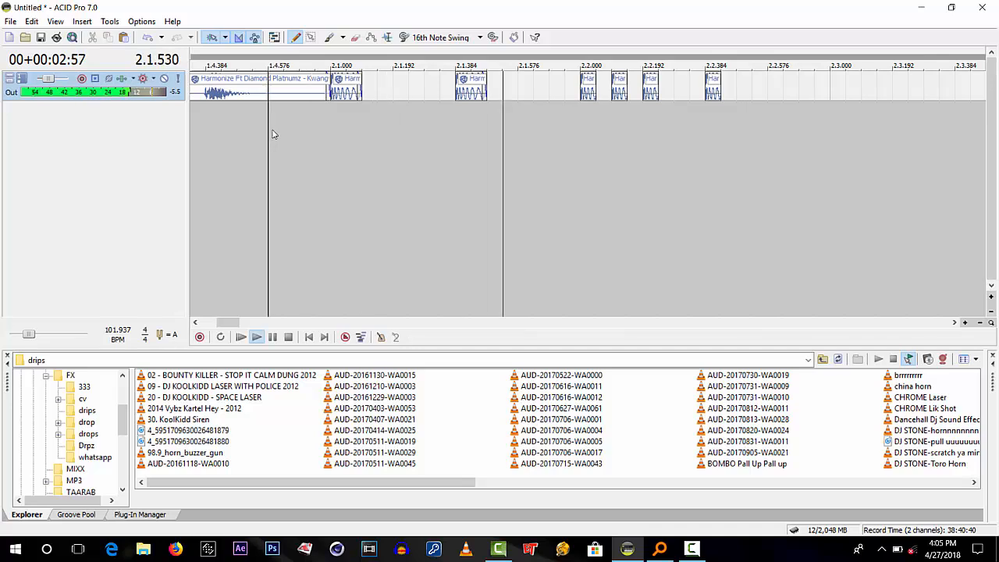
key(space)
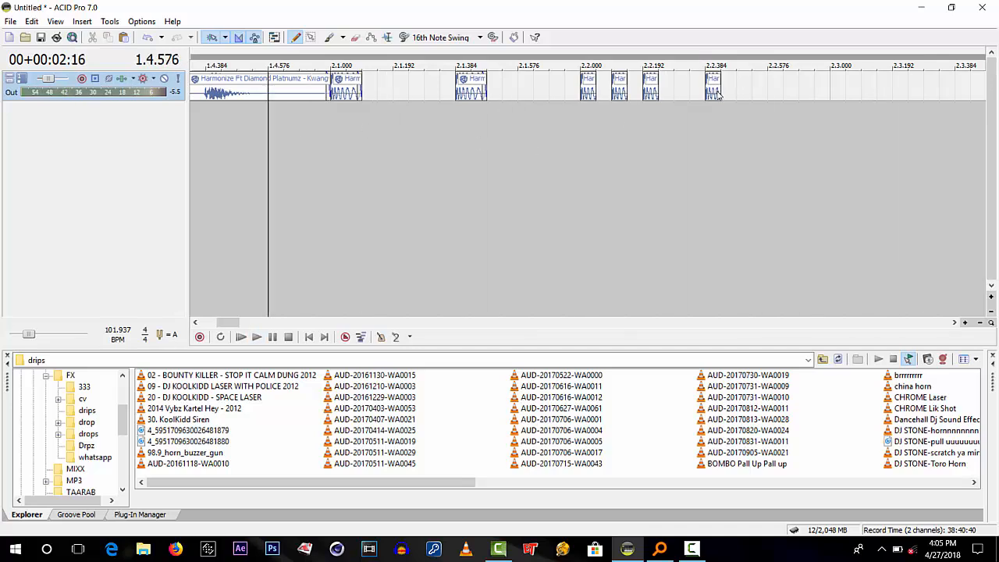
Copy the short kick slice to 2.2.576, 2.2.672, 2.3.000, 2.3.192 and 2.3.384, and replay from 1.4.576
drag(713, 90, 807, 89)
drag(807, 89, 962, 87)
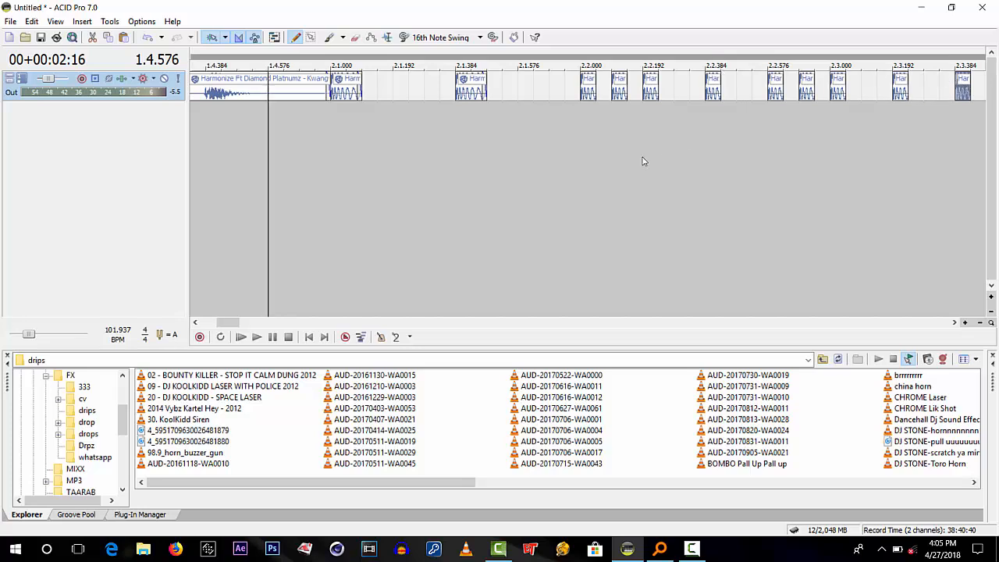
key(space)
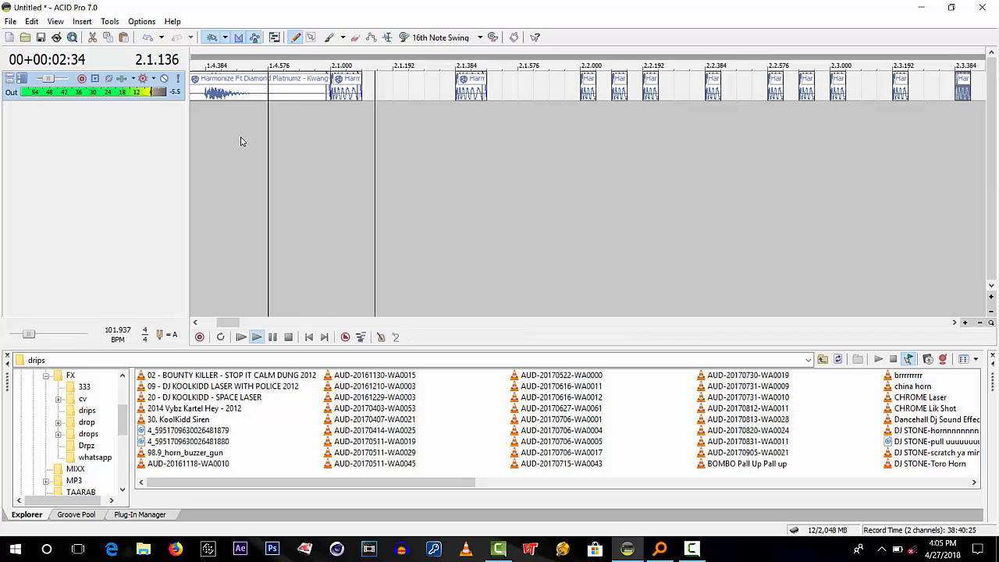
key(space)
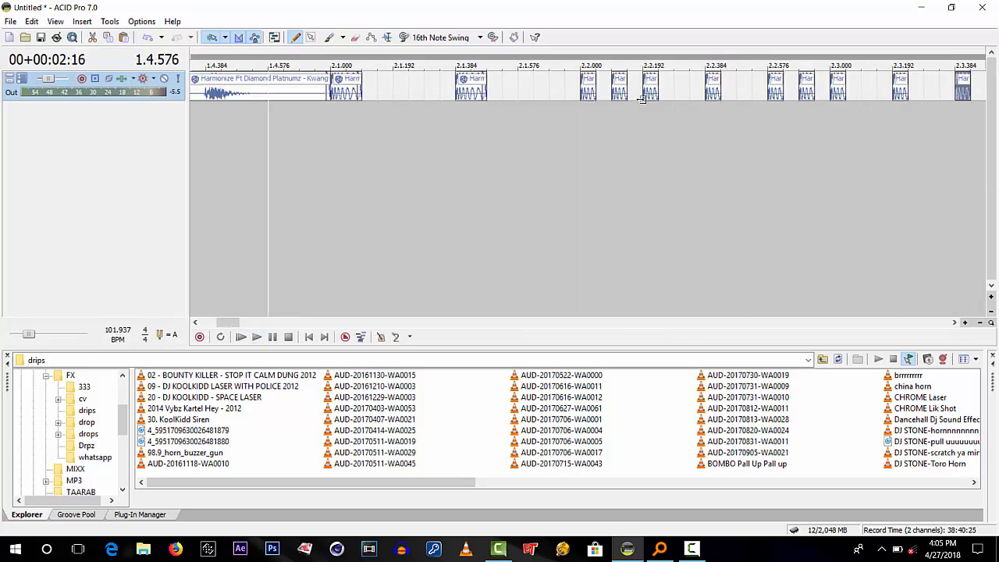
Add another kick slice at 2.3.576, twice as long as the short slices before it
scroll(646, 102, down, 2)
click(598, 86)
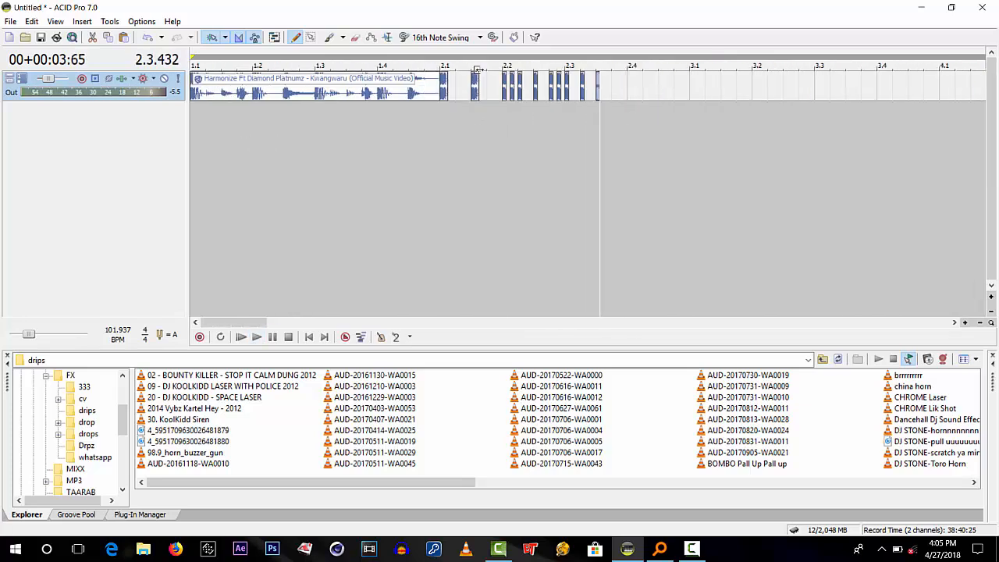
scroll(589, 90, up, 3)
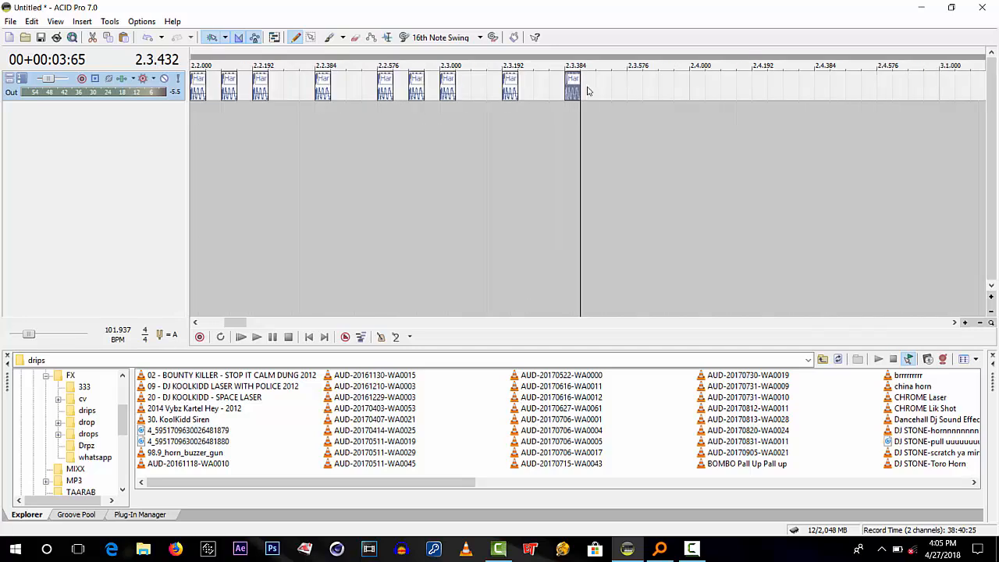
click(634, 88)
scroll(645, 84, down, 2)
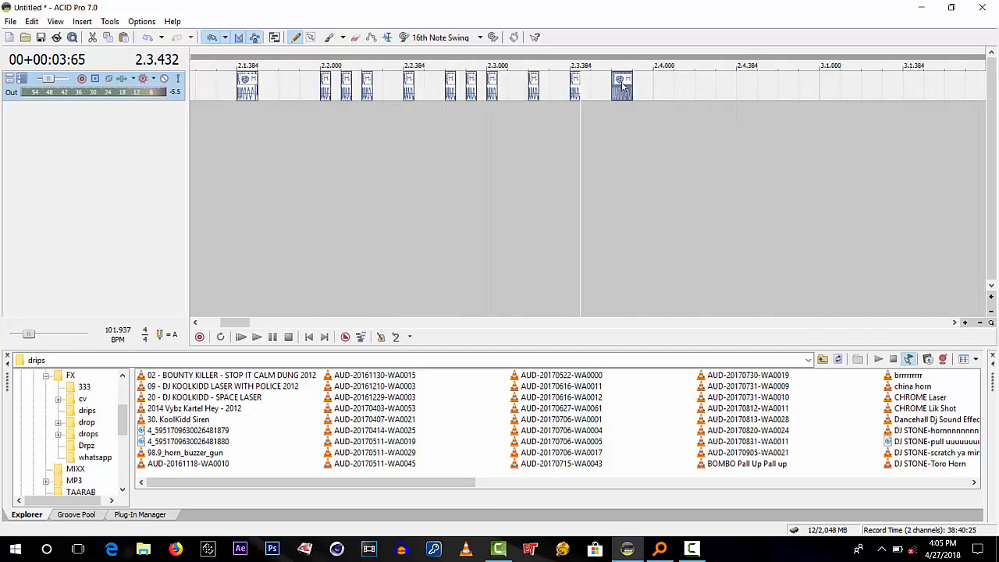
Add a song event from 2.4.000 to about 3.2 and play the arrangement from 1.3
drag(660, 82, 981, 88)
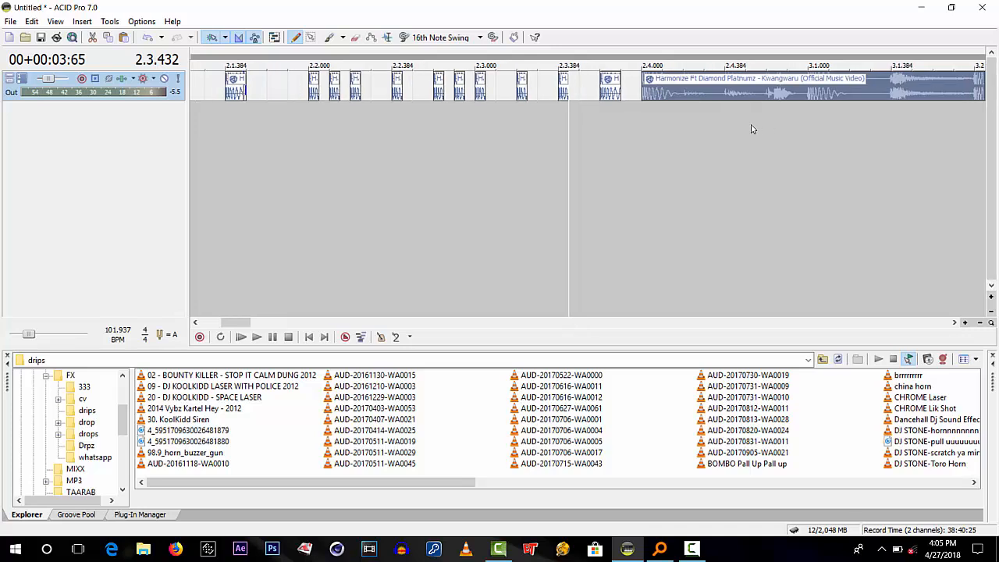
scroll(749, 128, down, 5)
click(274, 141)
key(space)
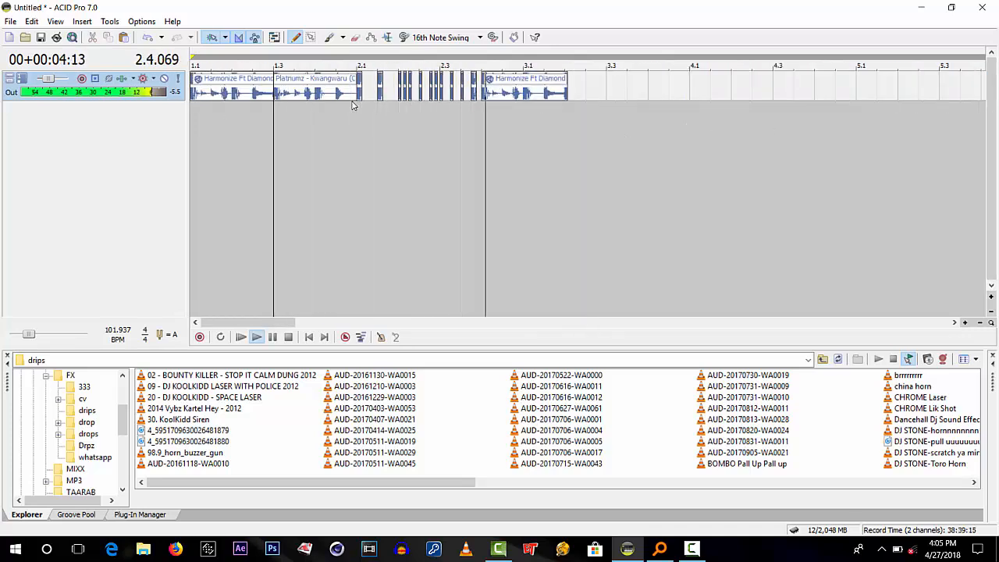
Lengthen the kick slice at 2.3.384 to match the one at 2.3.576 and play the arrangement from 1.4.384
scroll(360, 104, up, 4)
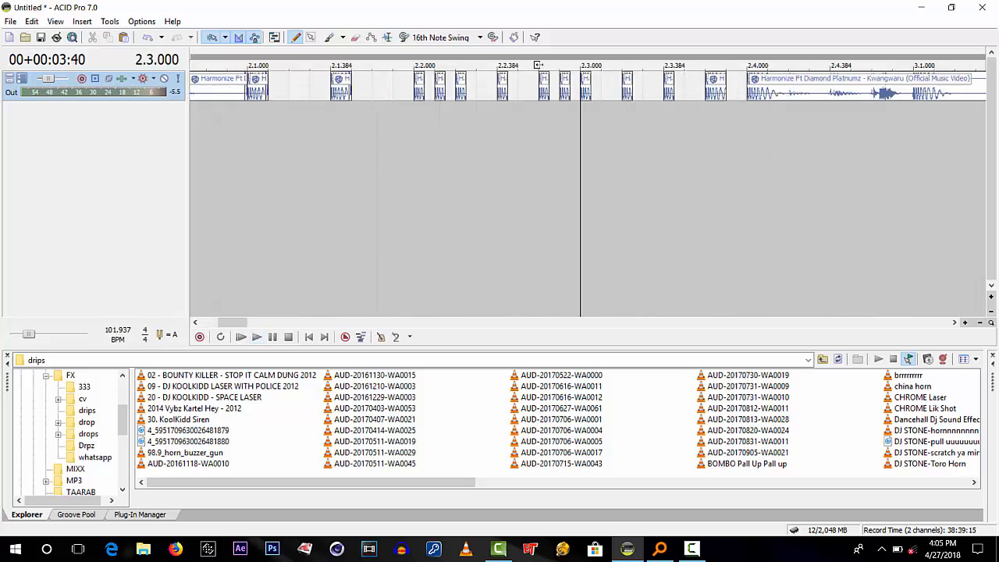
right_click(671, 81)
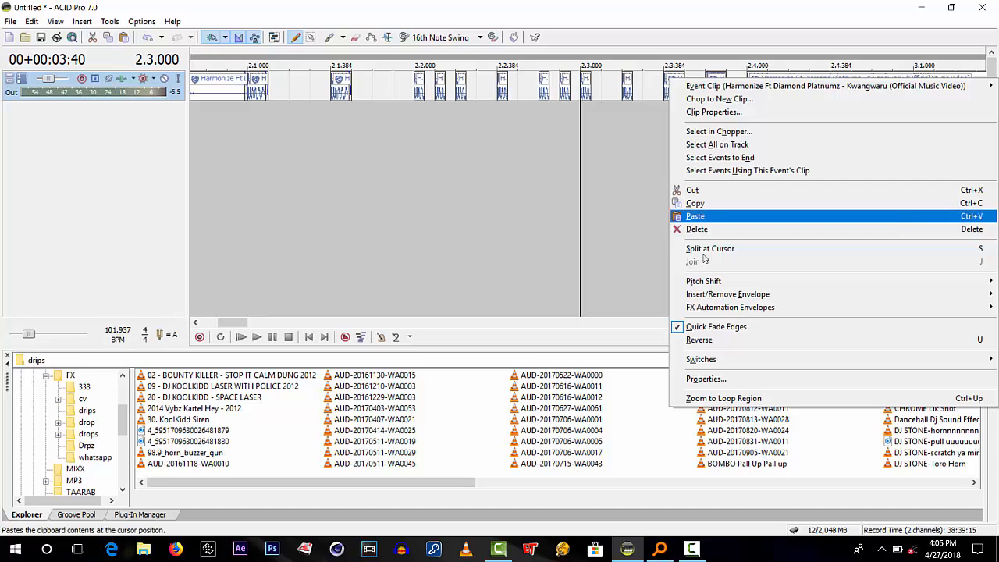
click(717, 327)
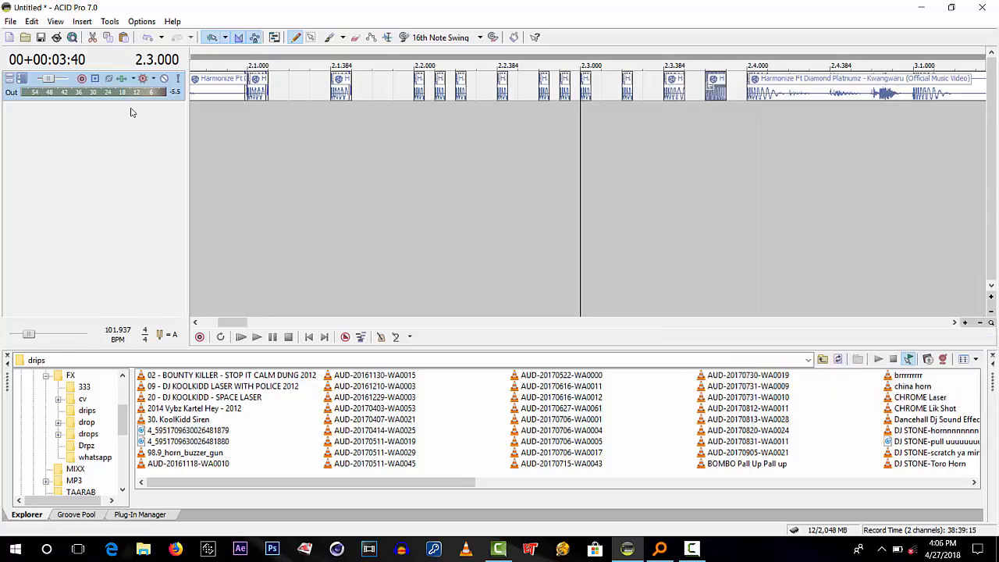
scroll(330, 134, down, 3)
click(415, 127)
key(space)
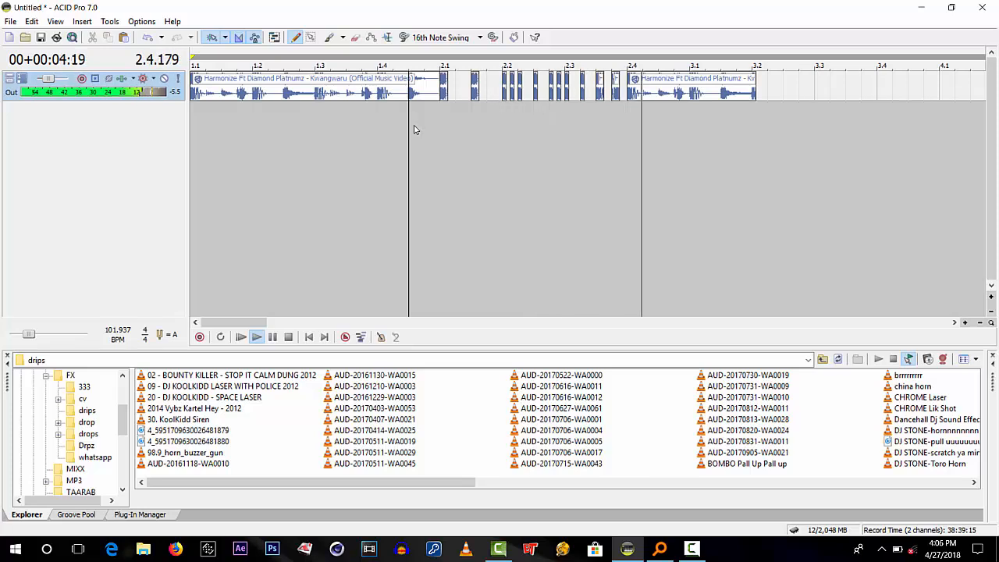
Replay the arrangement from 1.4.384 and extend the closing song event to about 3.3.384
key(space)
key(space)
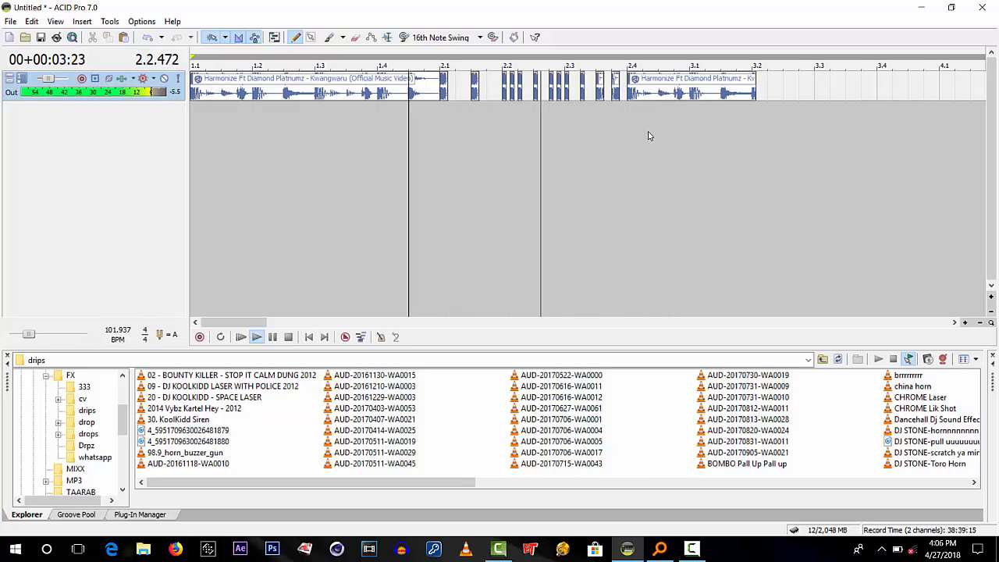
key(space)
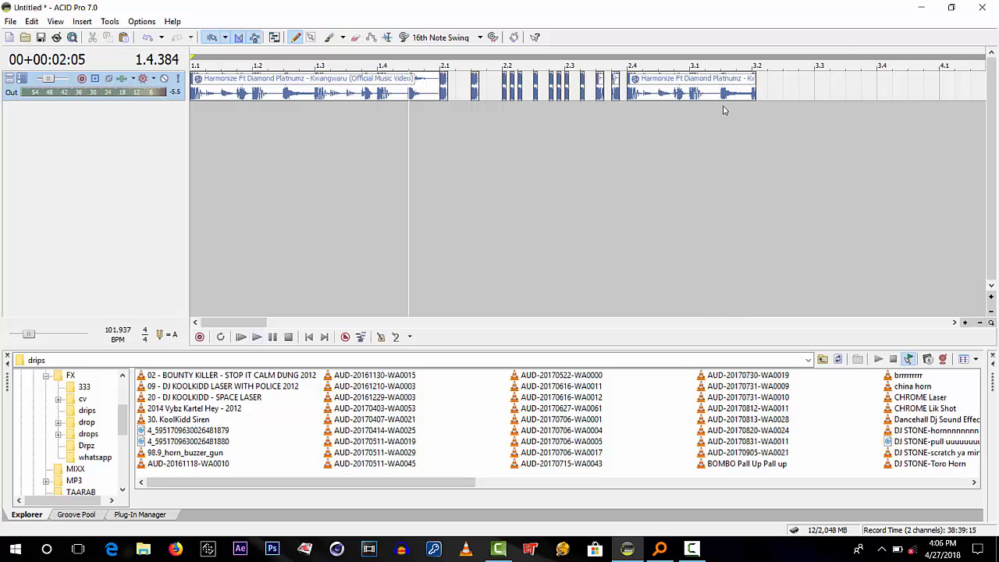
drag(754, 84, 840, 83)
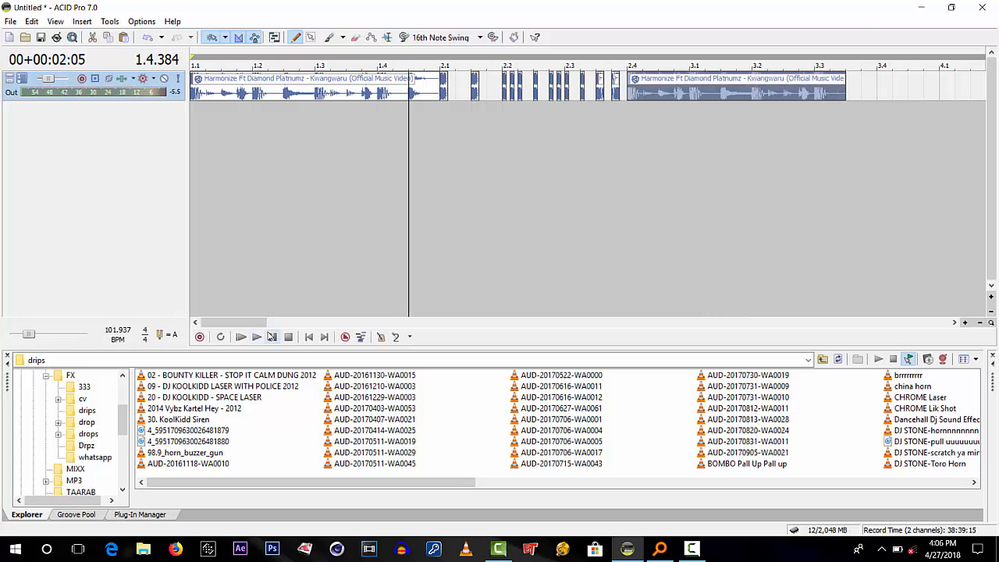
Play the arrangement from the project start through the kick slices and into the closing song event
click(309, 336)
key(space)
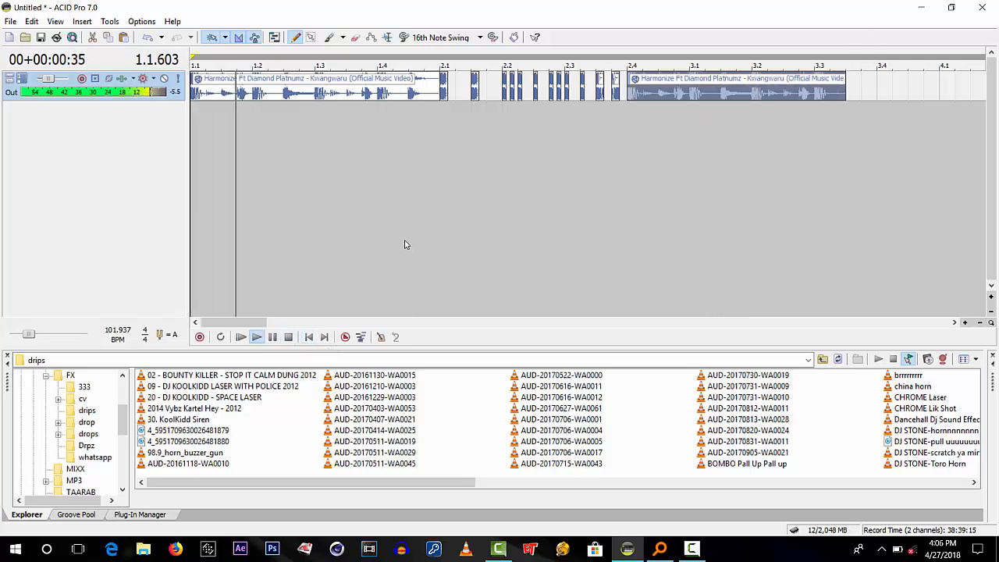
click(496, 163)
scroll(497, 163, up, 1)
key(space)
click(308, 336)
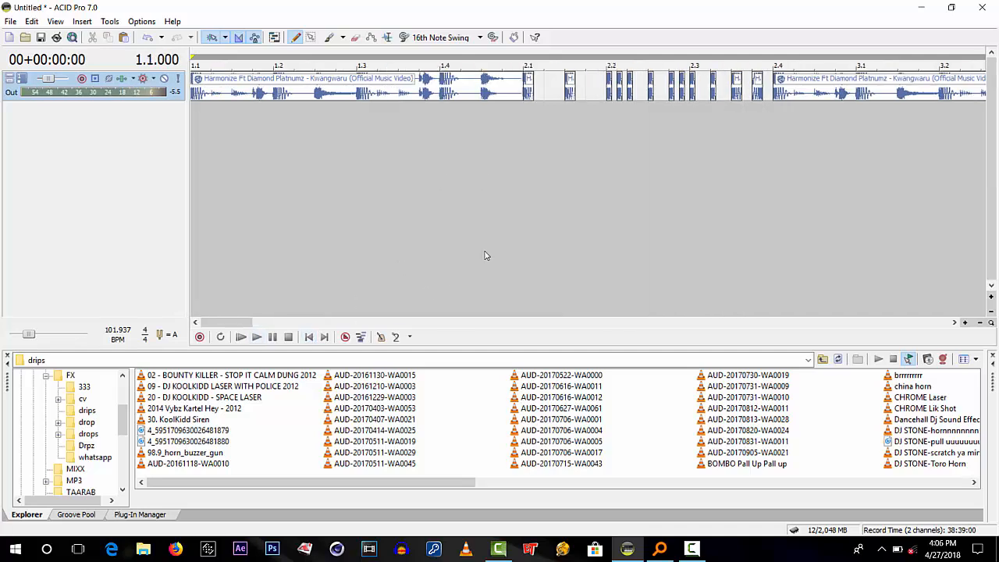
key(space)
scroll(606, 216, down, 2)
scroll(603, 216, up, 2)
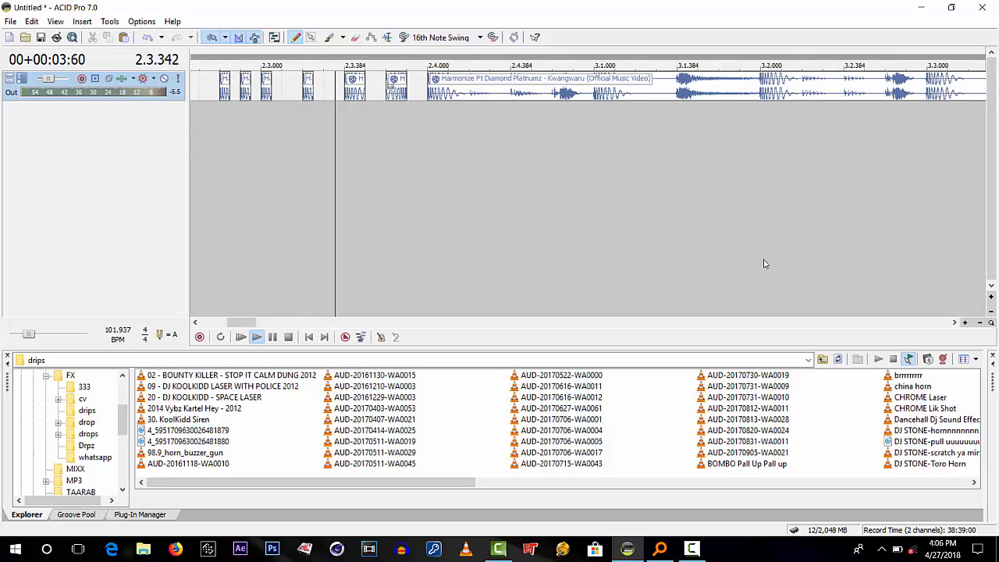
key(space)
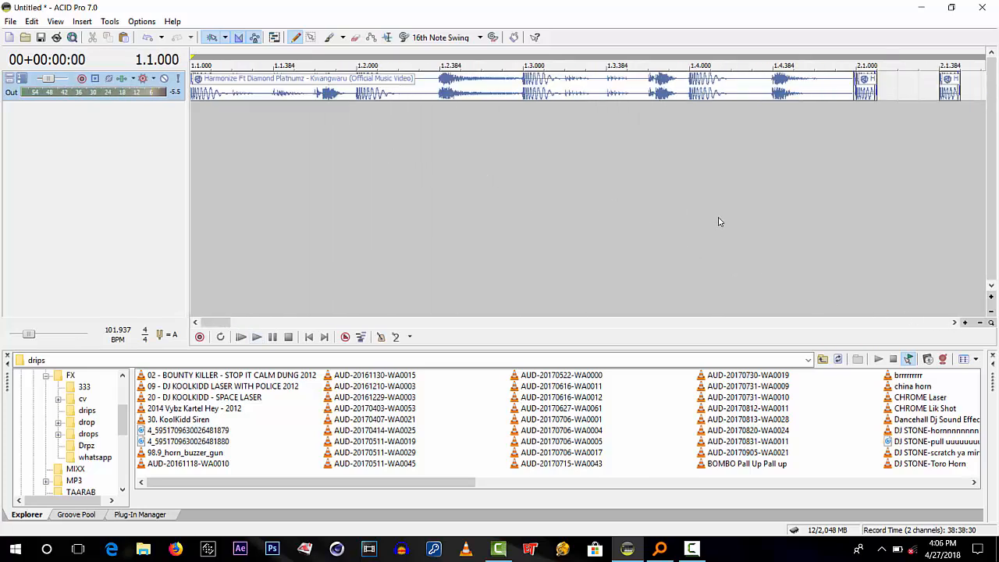
Reverse the kick slices at 2.2.096, 2.2.384 and 2.2.672
scroll(780, 168, down, 3)
click(348, 121)
scroll(348, 121, up, 5)
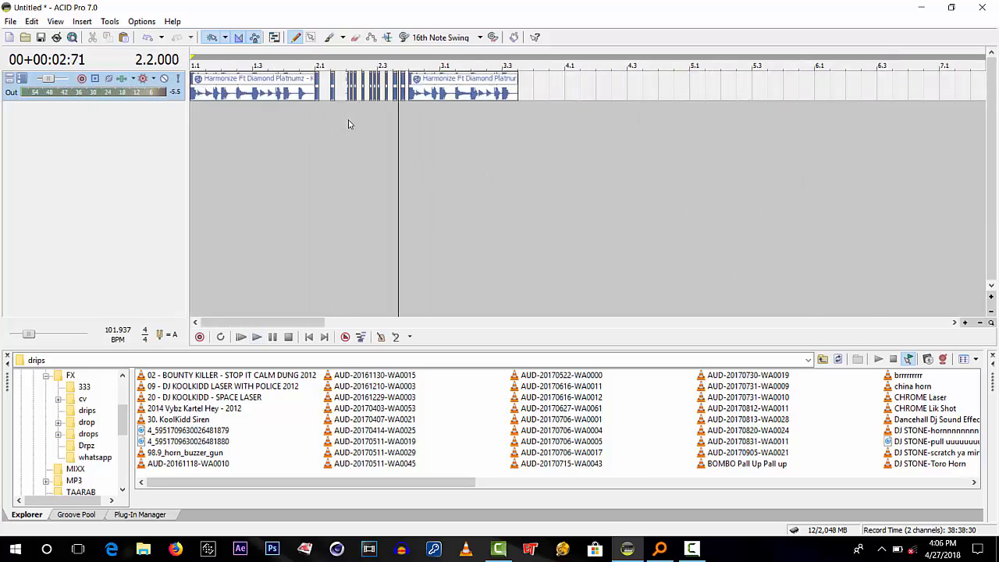
click(605, 92)
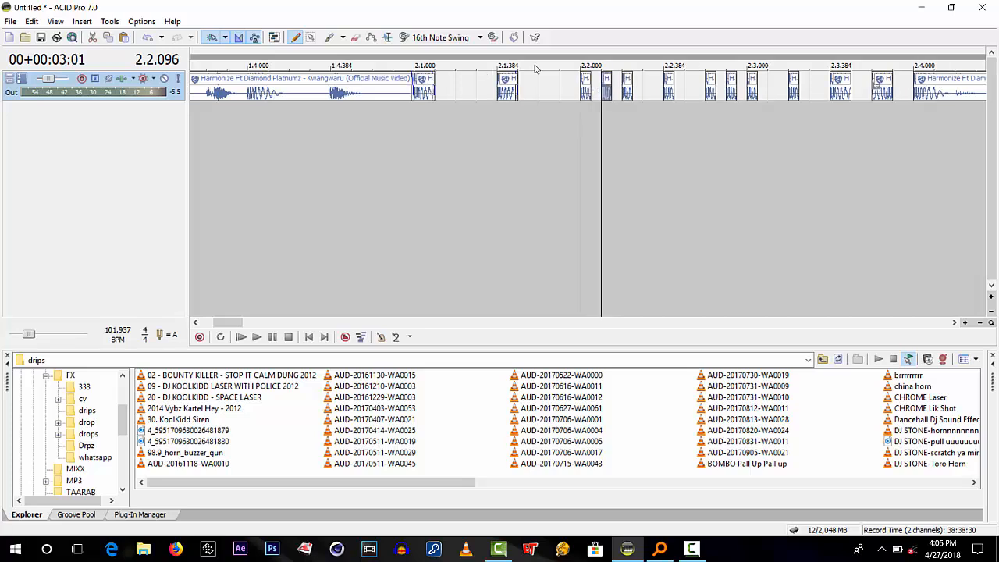
ctrl+click(666, 83)
ctrl+click(732, 89)
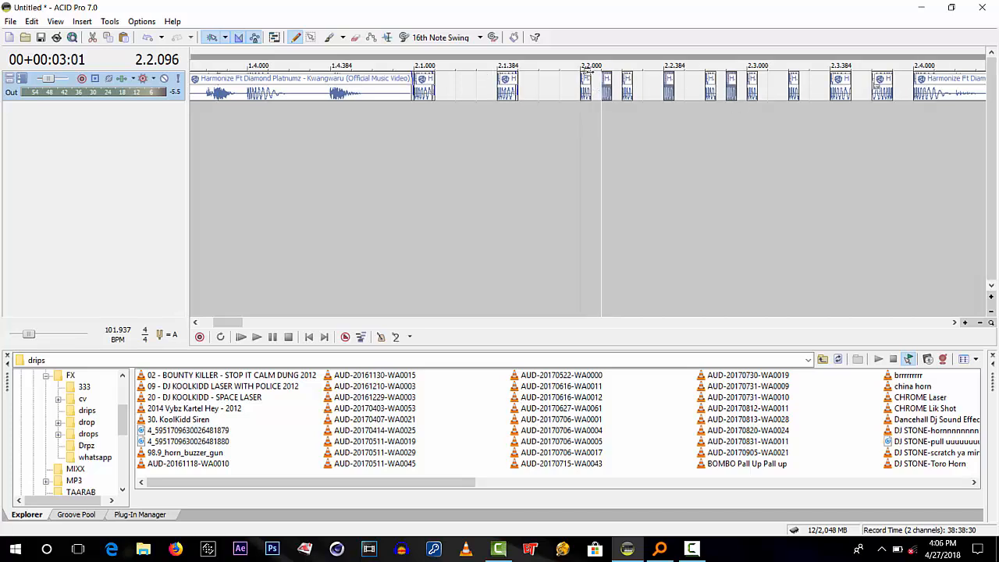
right_click(793, 99)
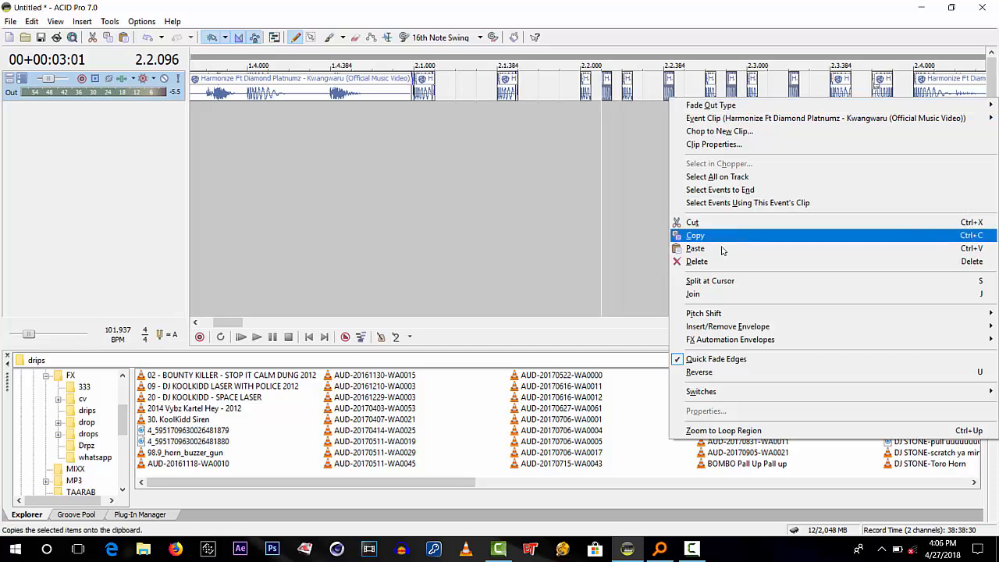
click(707, 373)
Play the arrangement repeatedly from 1.4.384 to hear the kick run lead into the song event
scroll(493, 225, down, 1)
click(456, 196)
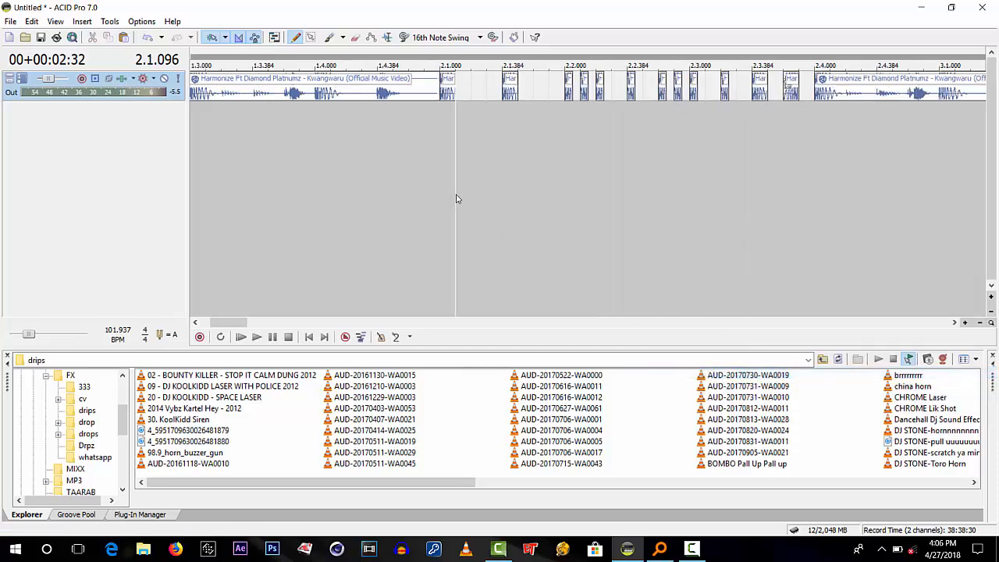
key(space)
key(space)
click(371, 171)
key(space)
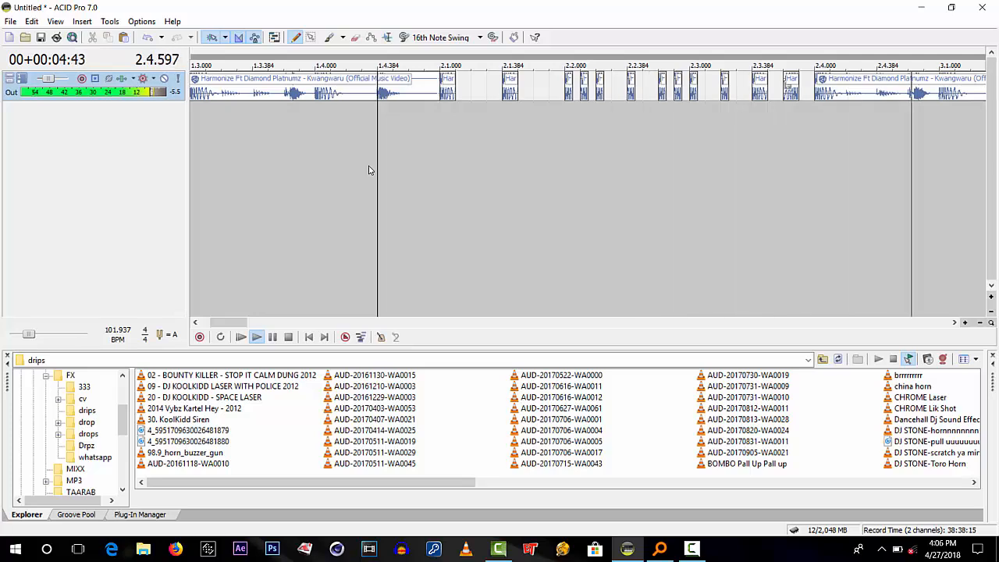
key(space)
key(space)
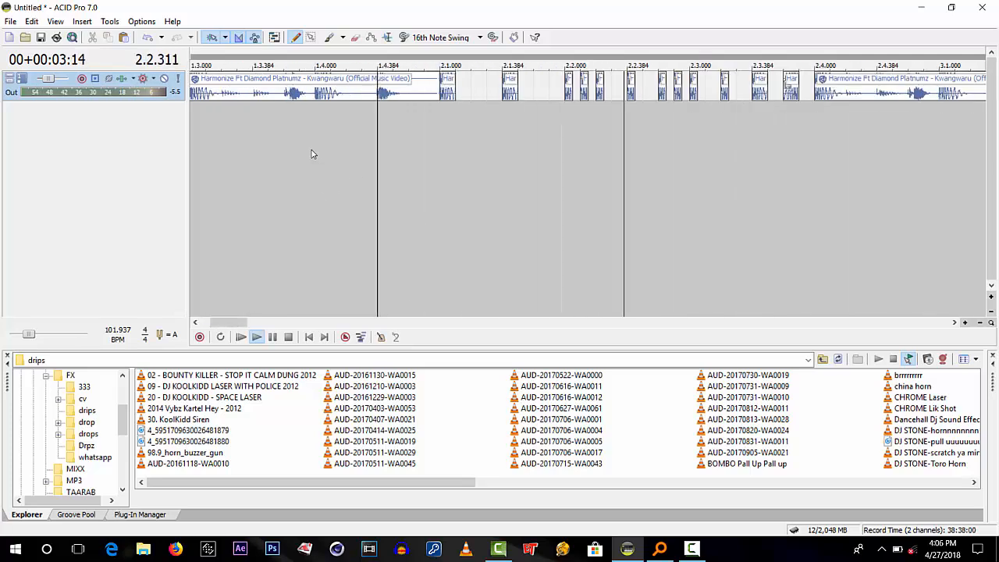
key(space)
key(space)
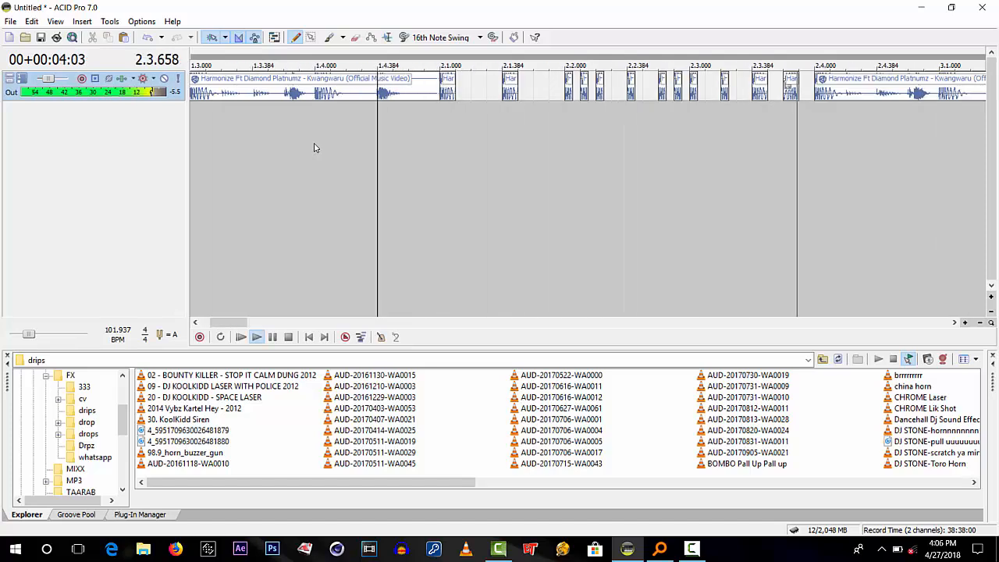
key(space)
key(space)
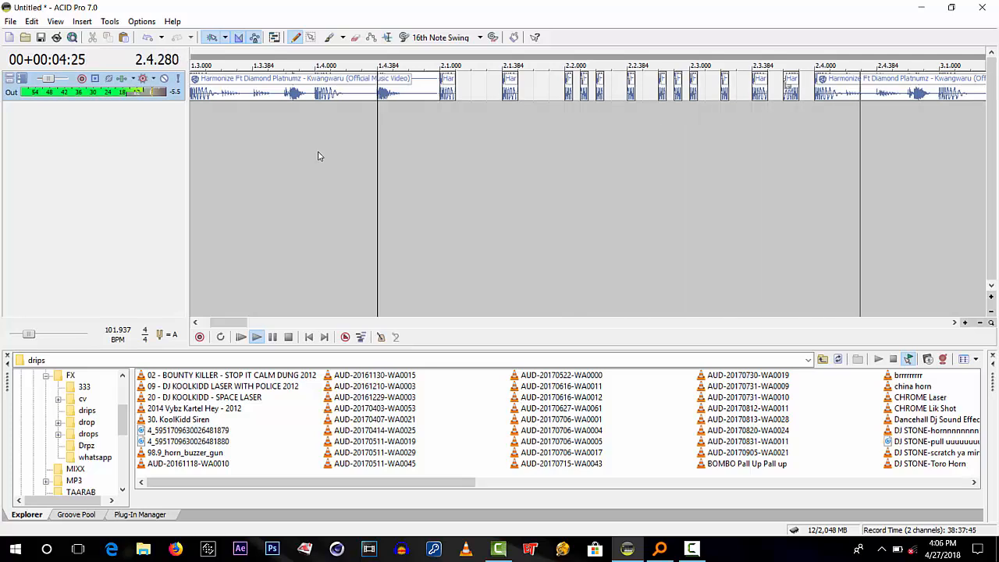
key(space)
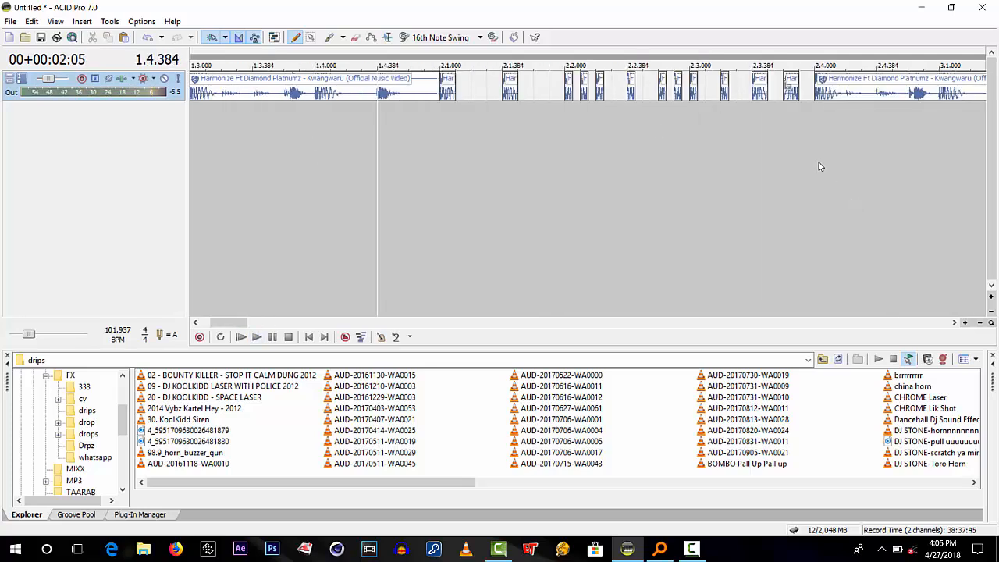
Inspect the kick slice run closely and play it from 2.1.000
scroll(733, 152, down, 2)
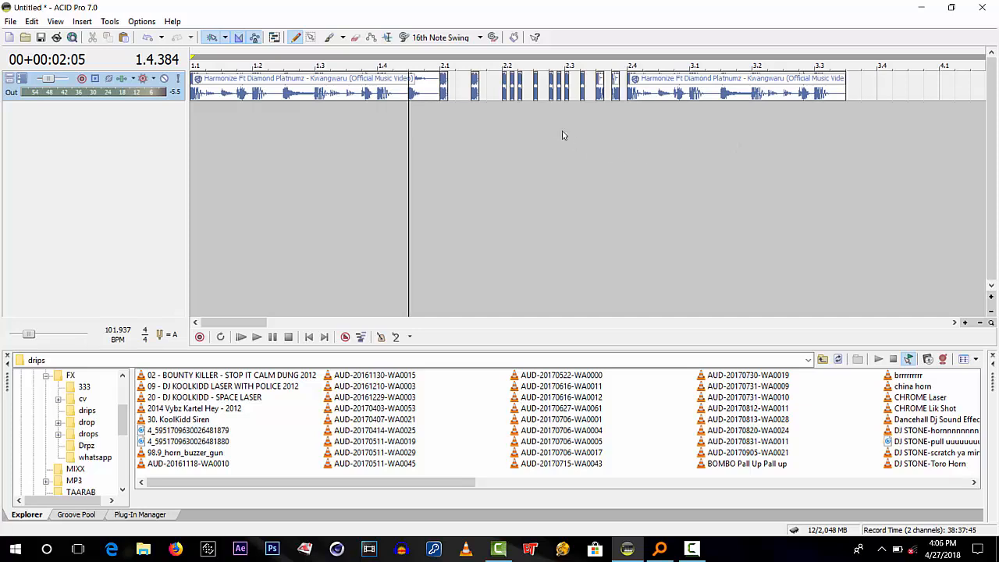
click(517, 140)
scroll(511, 140, up, 2)
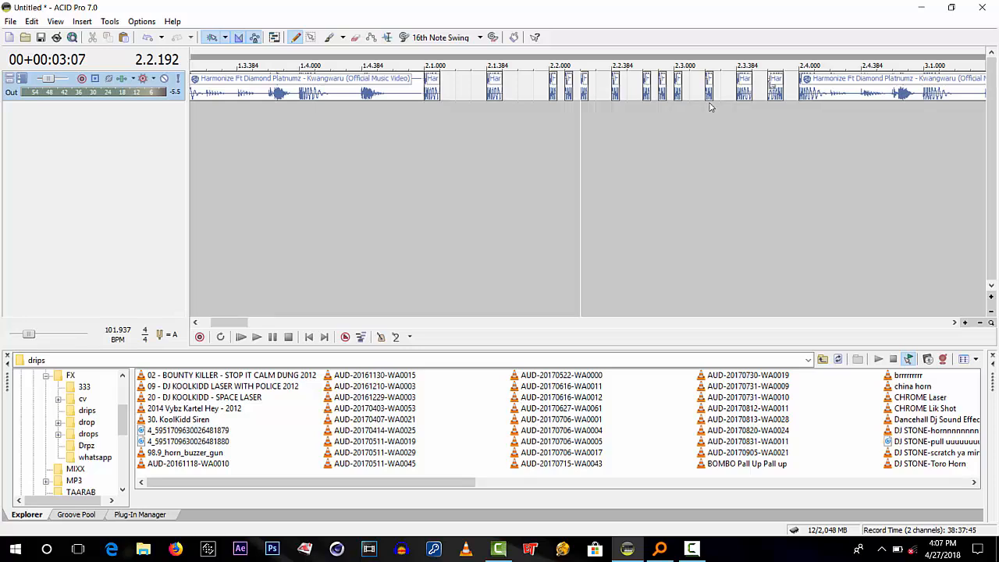
click(439, 164)
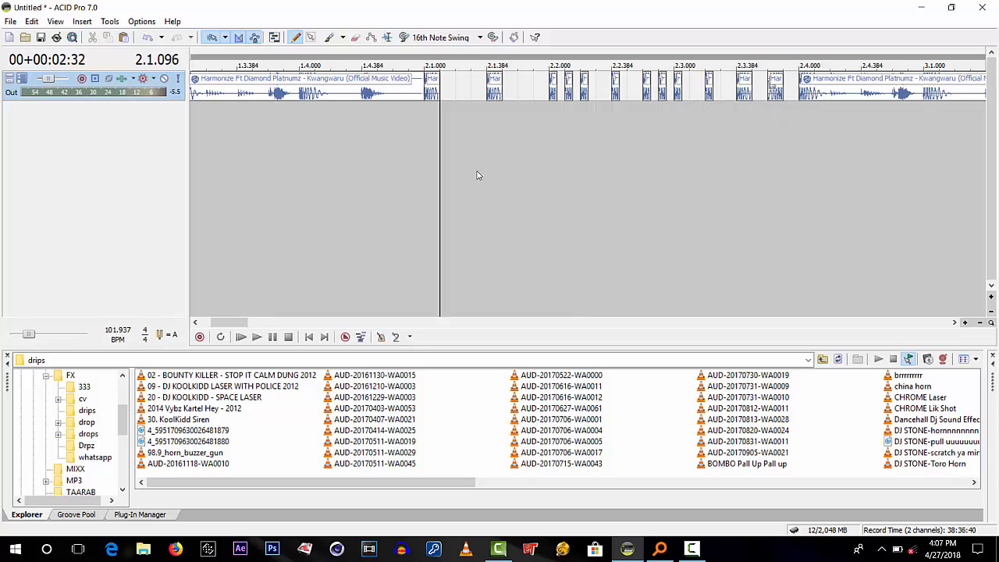
click(546, 150)
scroll(542, 150, up, 1)
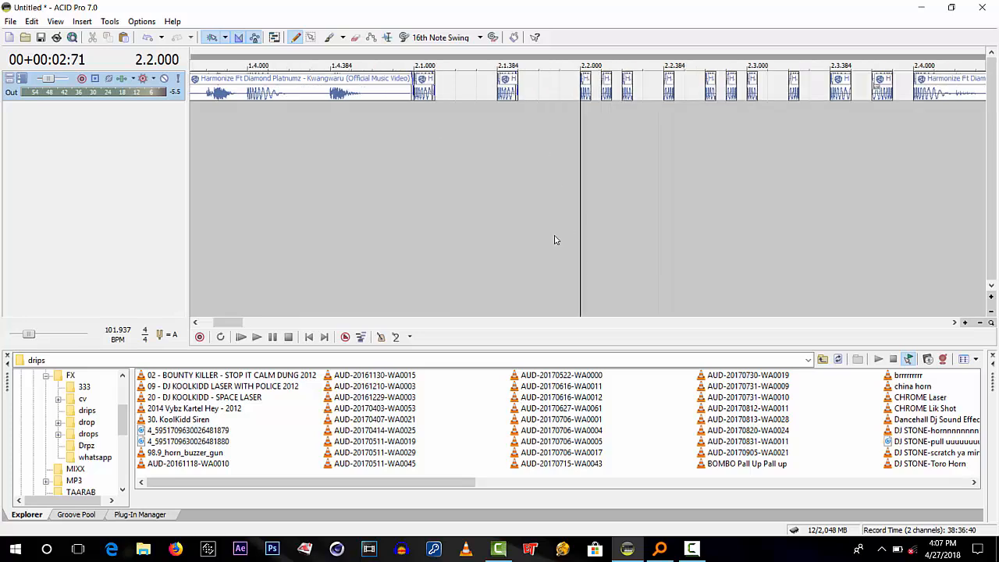
click(413, 152)
key(space)
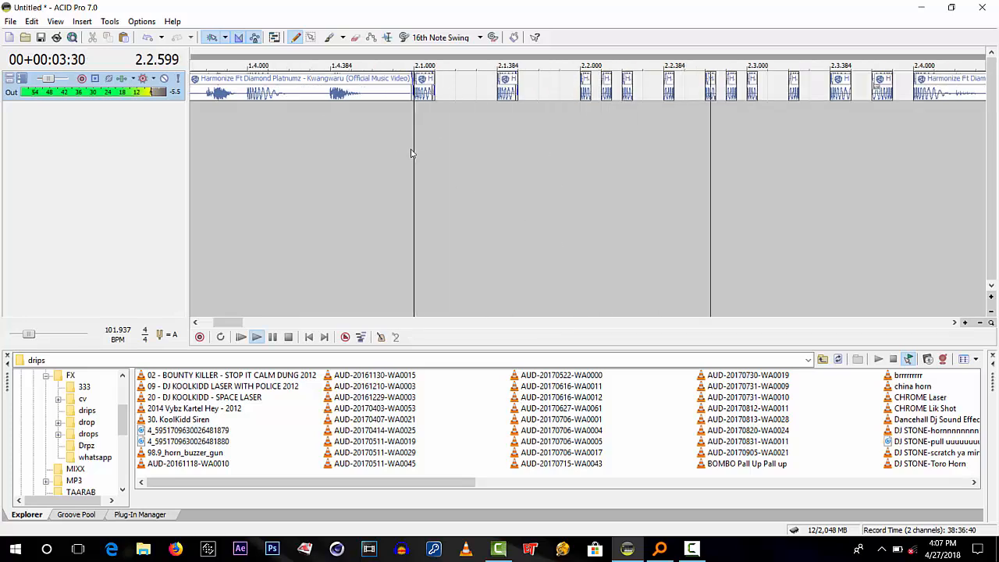
key(space)
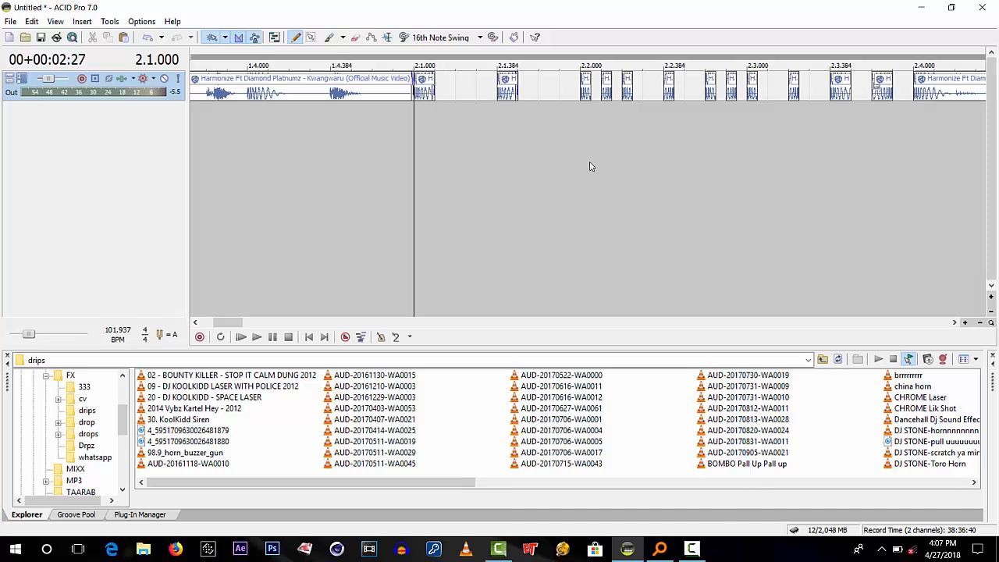
click(613, 246)
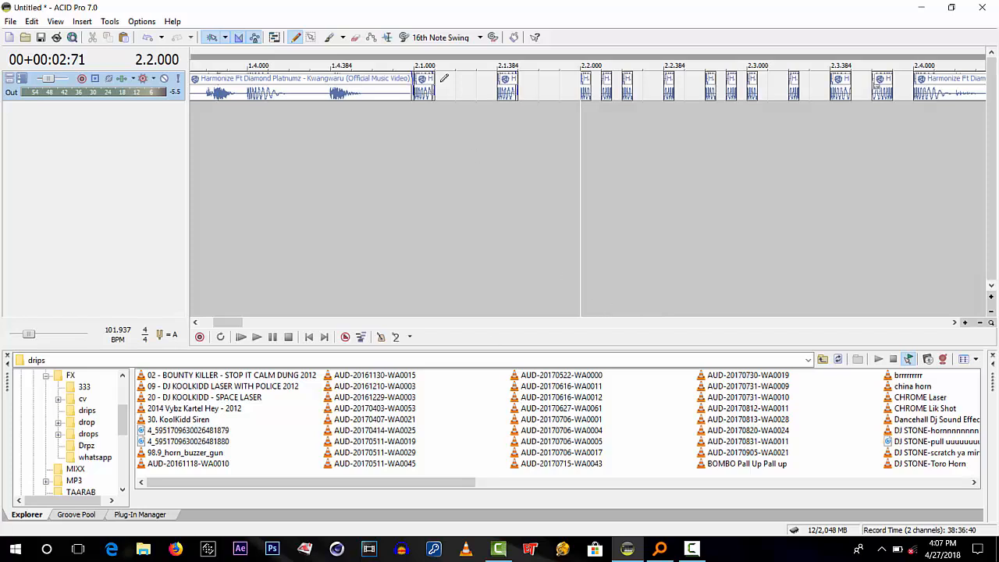
click(421, 116)
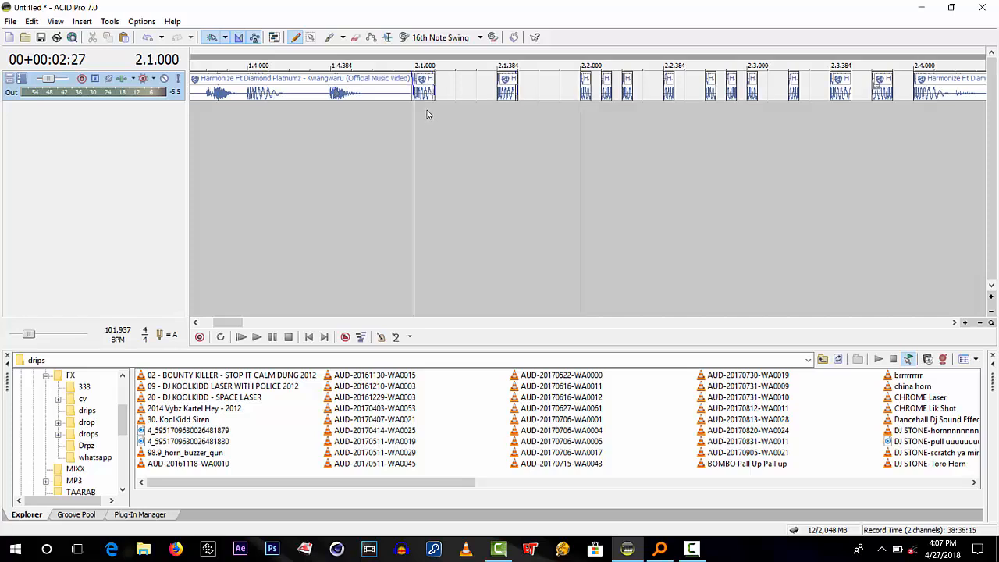
scroll(430, 111, up, 1)
scroll(622, 123, down, 1)
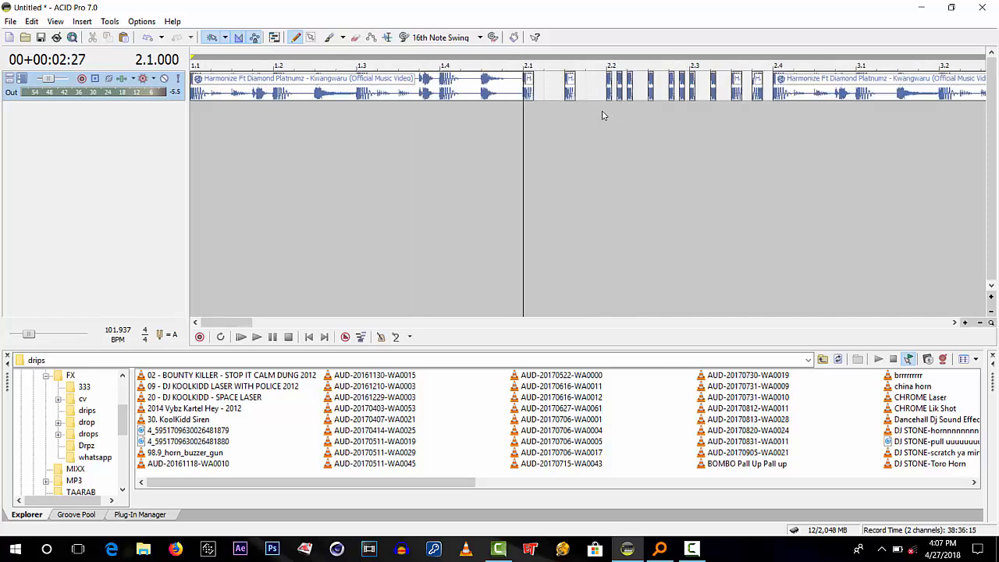
click(605, 117)
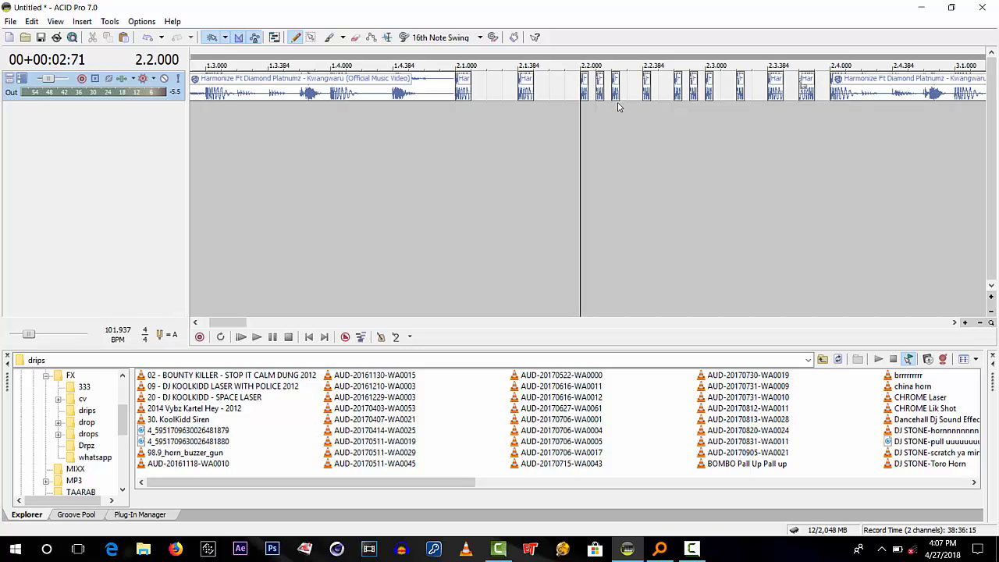
click(767, 121)
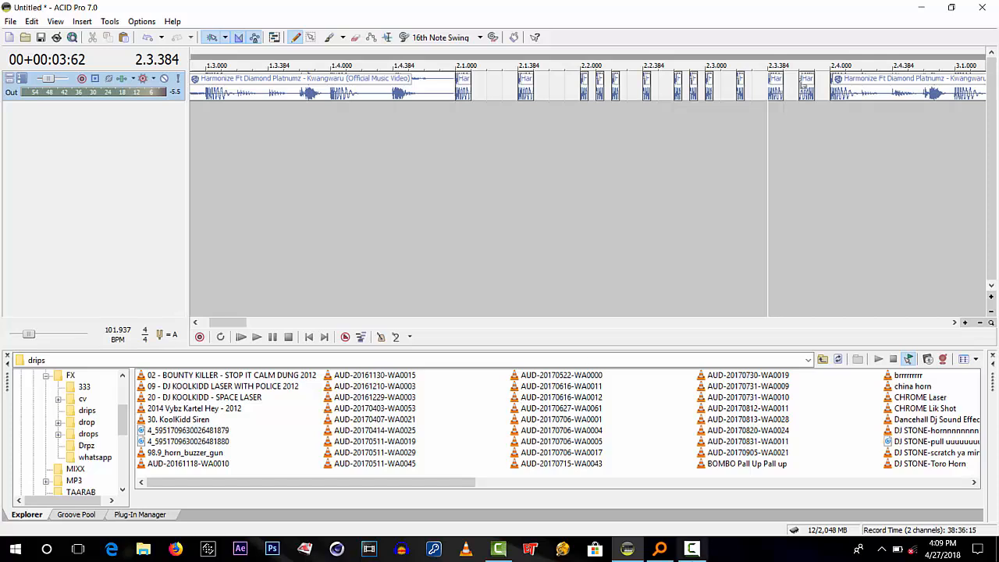
Minimize the ACID Pro project and close the Everything file search window
click(921, 7)
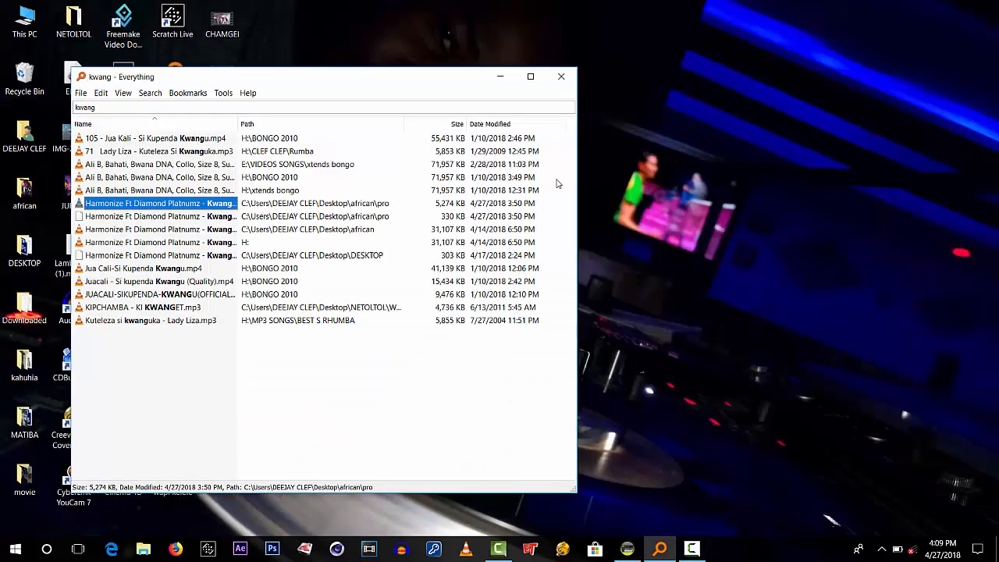
click(561, 75)
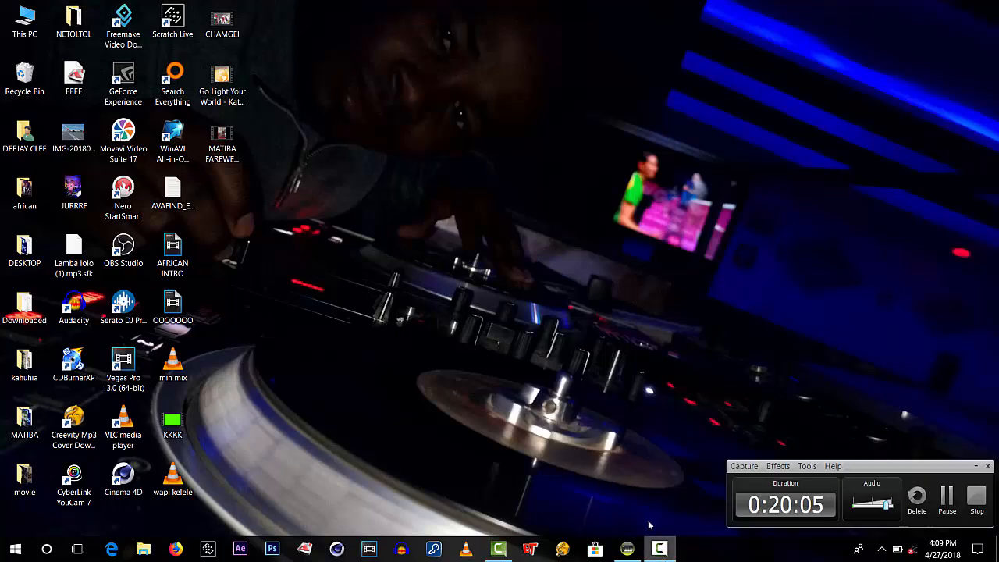